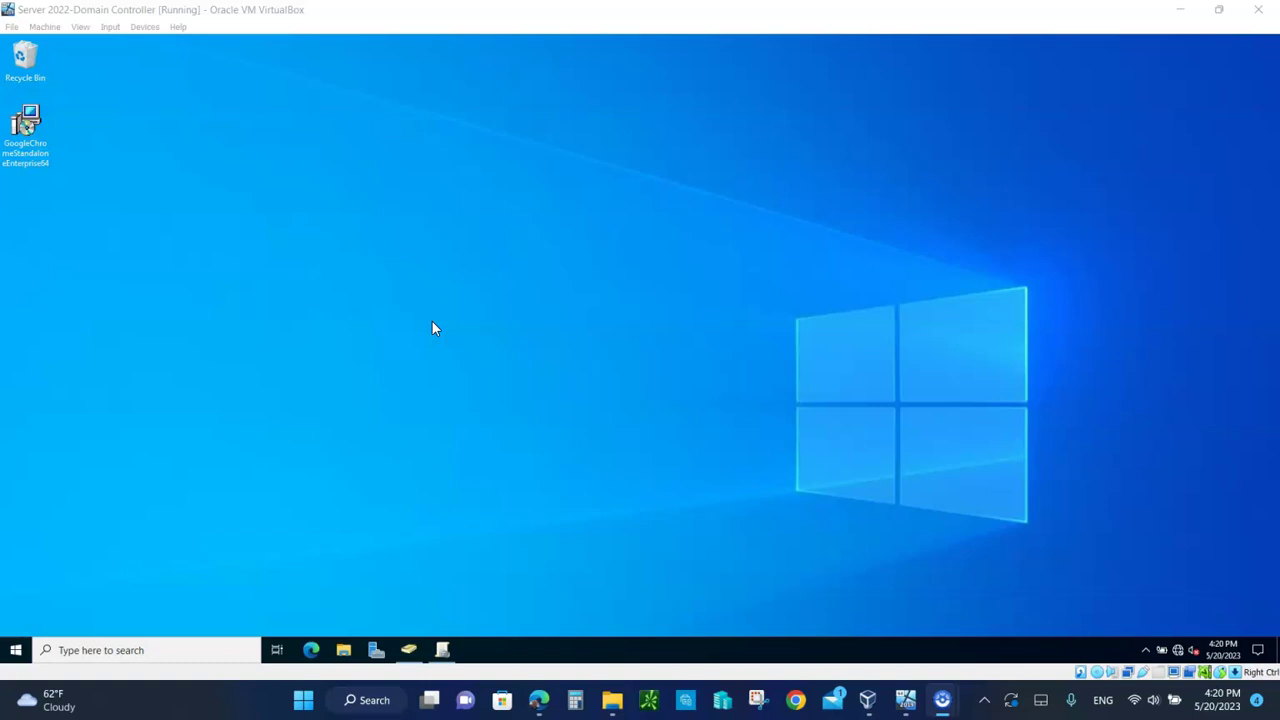
# Create a new folder named NTWKShare in the root of Local Disk (C:)
pyautogui.click(343, 652)
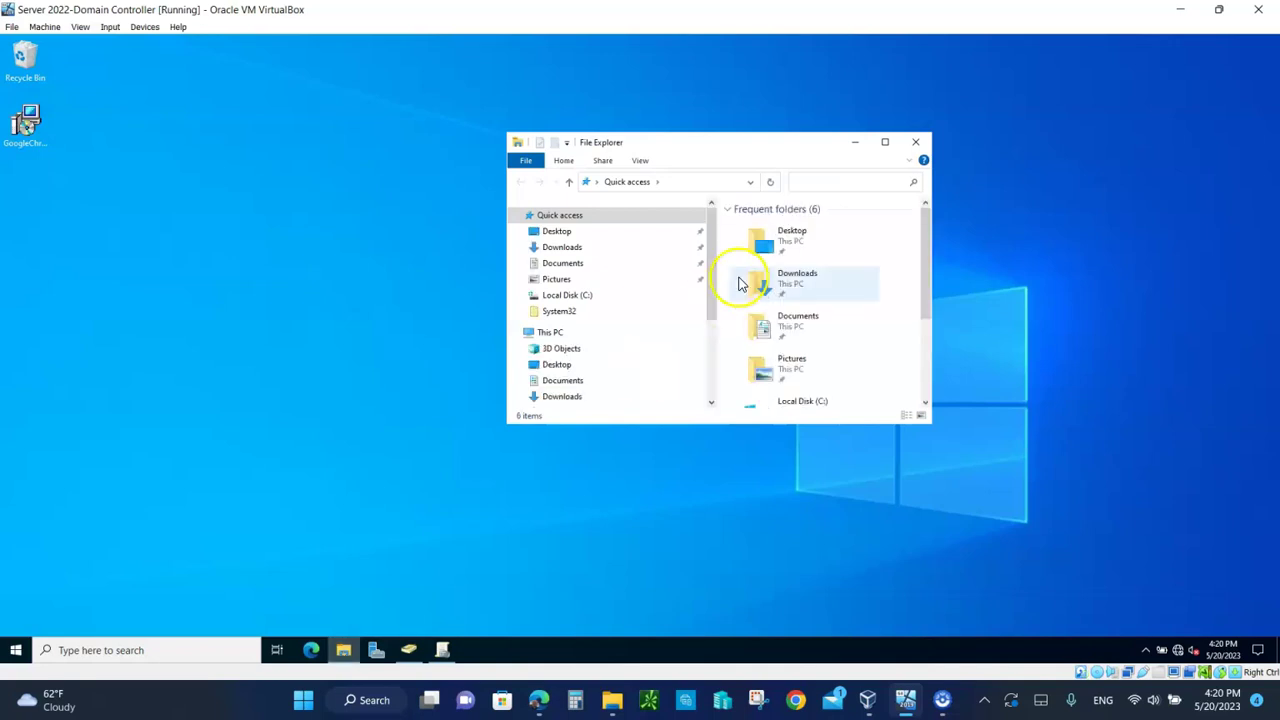
pyautogui.click(578, 295)
pyautogui.click(885, 142)
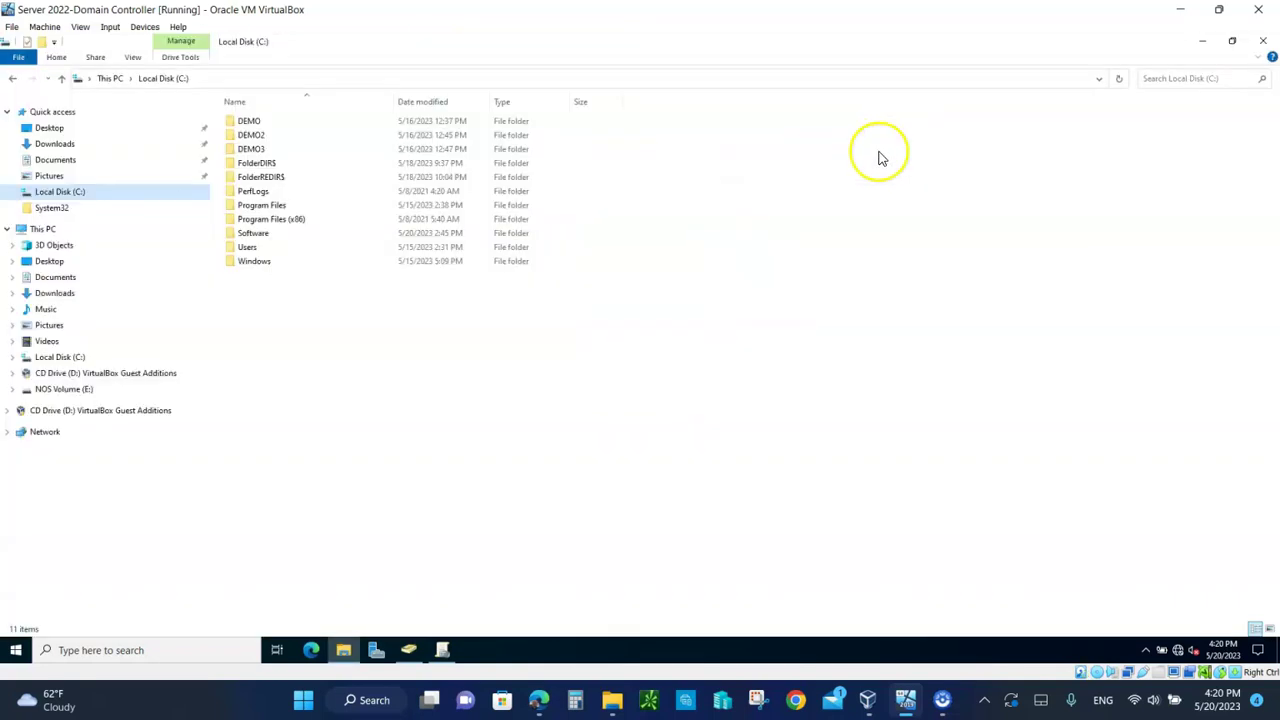
pyautogui.rightClick(307, 326)
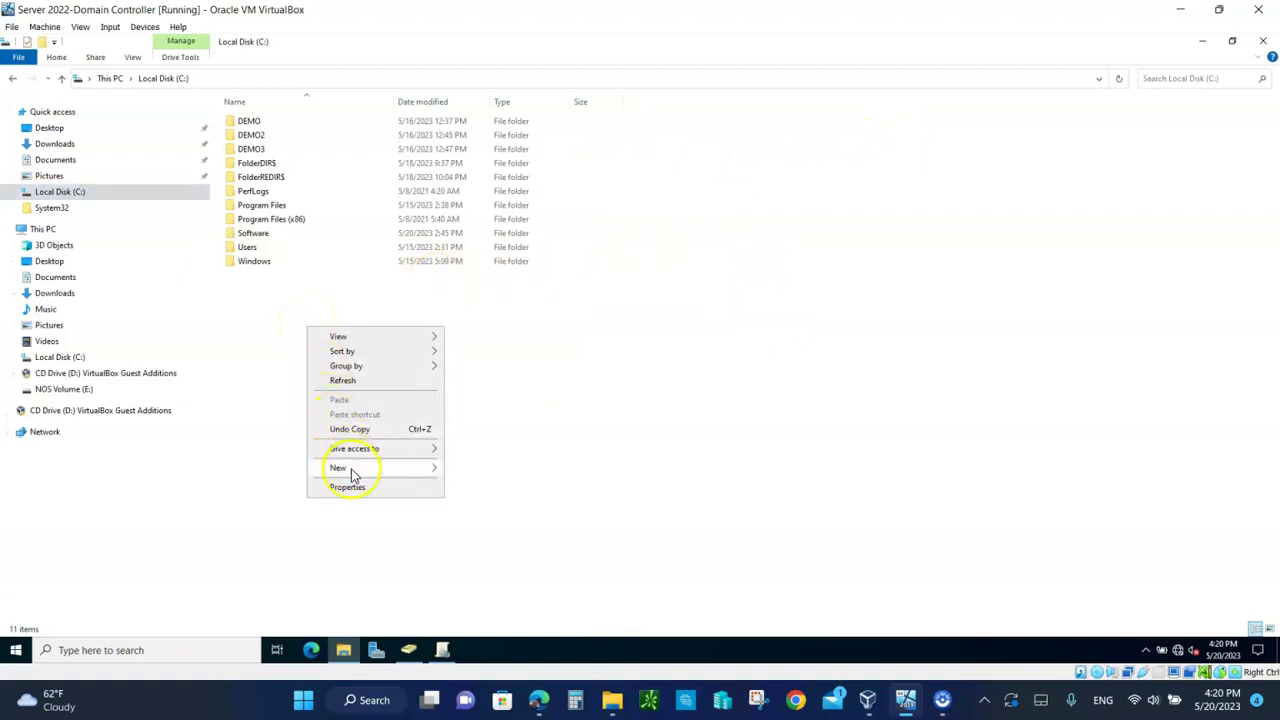
pyautogui.moveTo(351, 469)
pyautogui.click(487, 471)
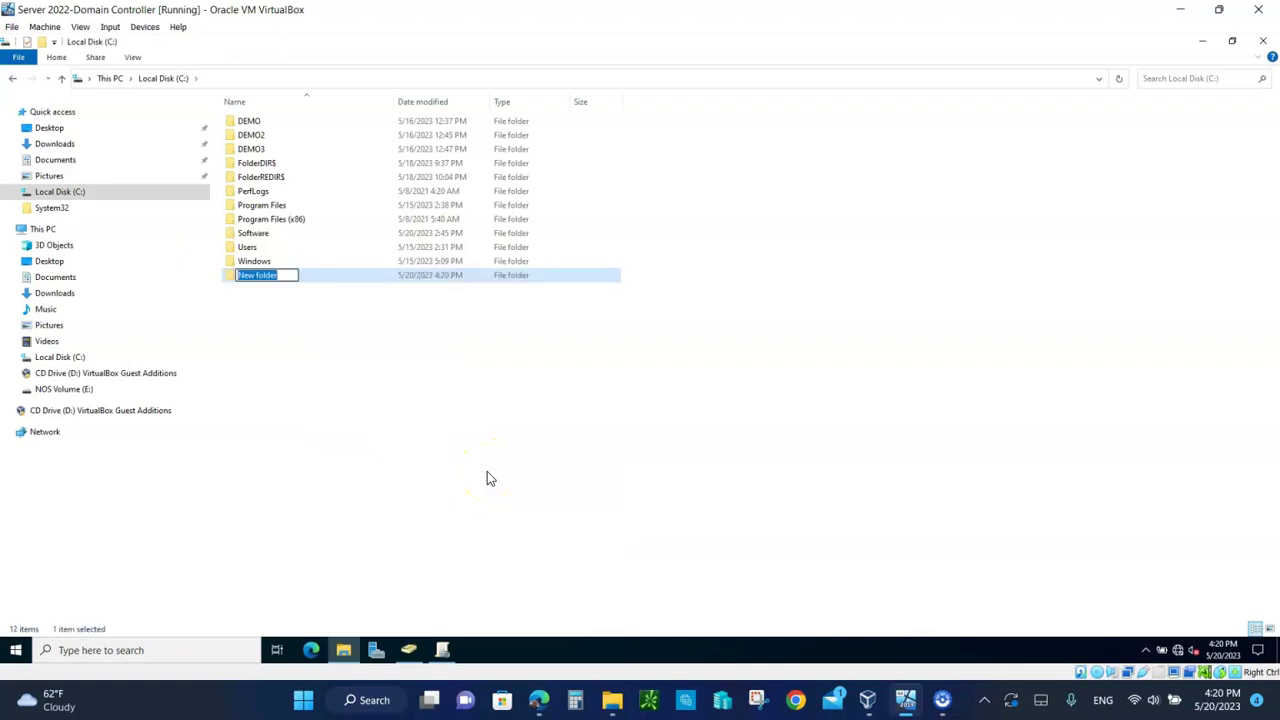
pyautogui.write('NTWKShare')
pyautogui.click(456, 428)
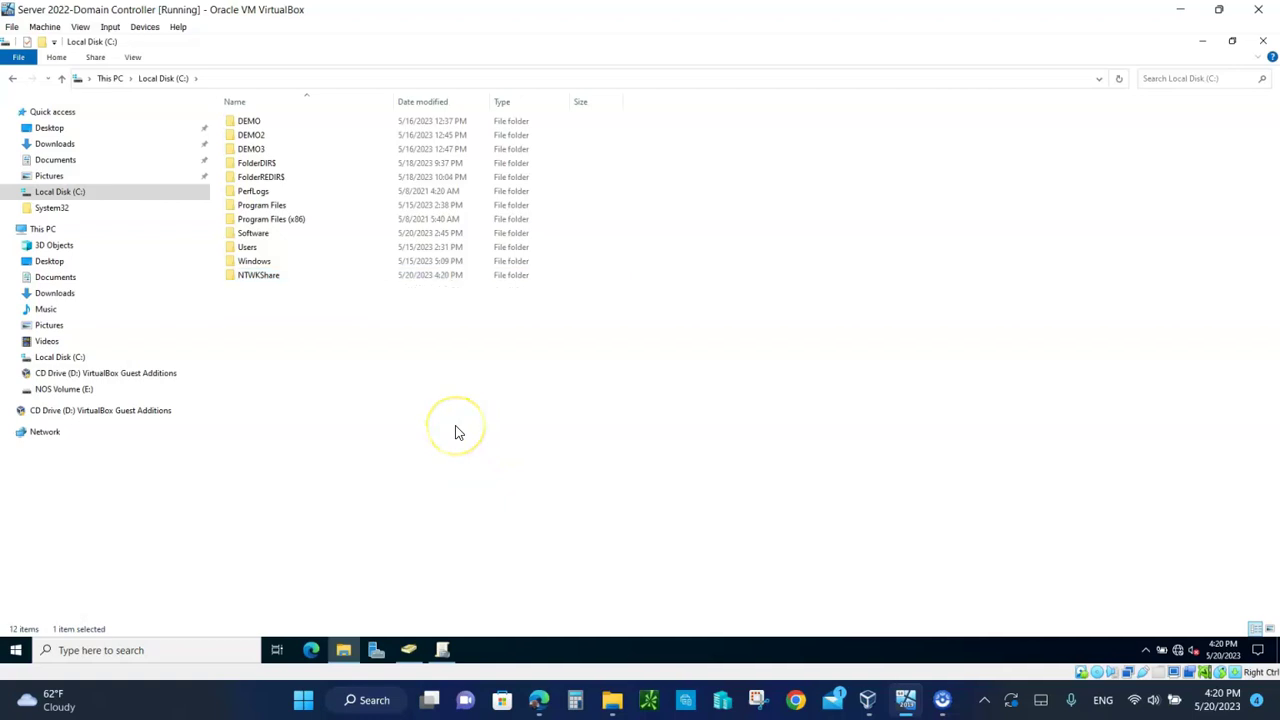
# Enable Share this folder for NTWKShare in Advanced Sharing, open its Permissions, then bring up Active Directory Users and Computers
pyautogui.rightClick(247, 284)
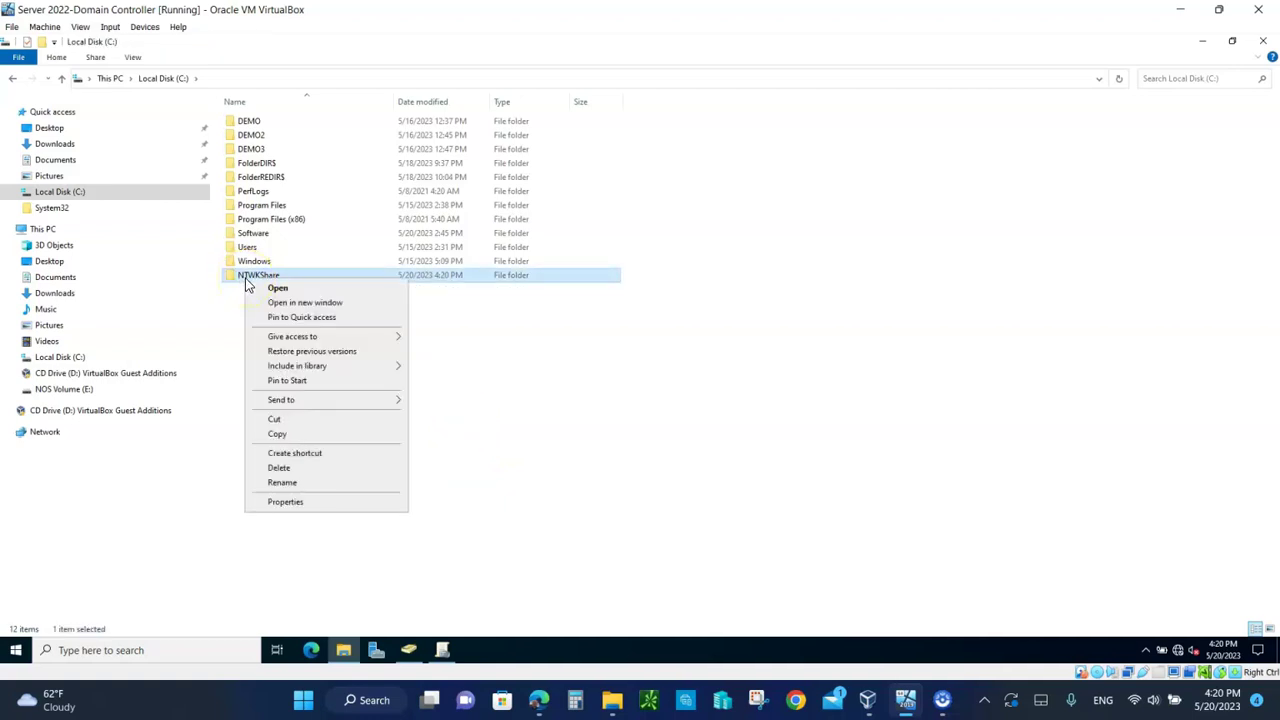
pyautogui.click(290, 502)
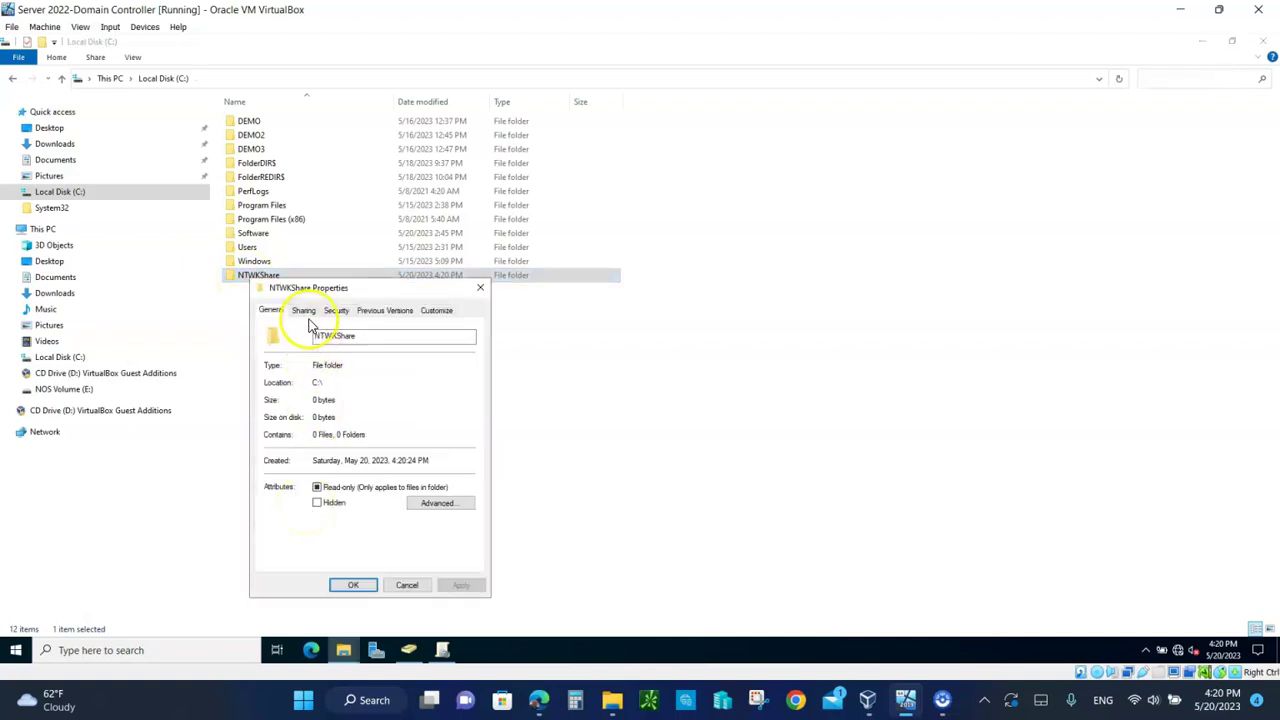
pyautogui.click(304, 312)
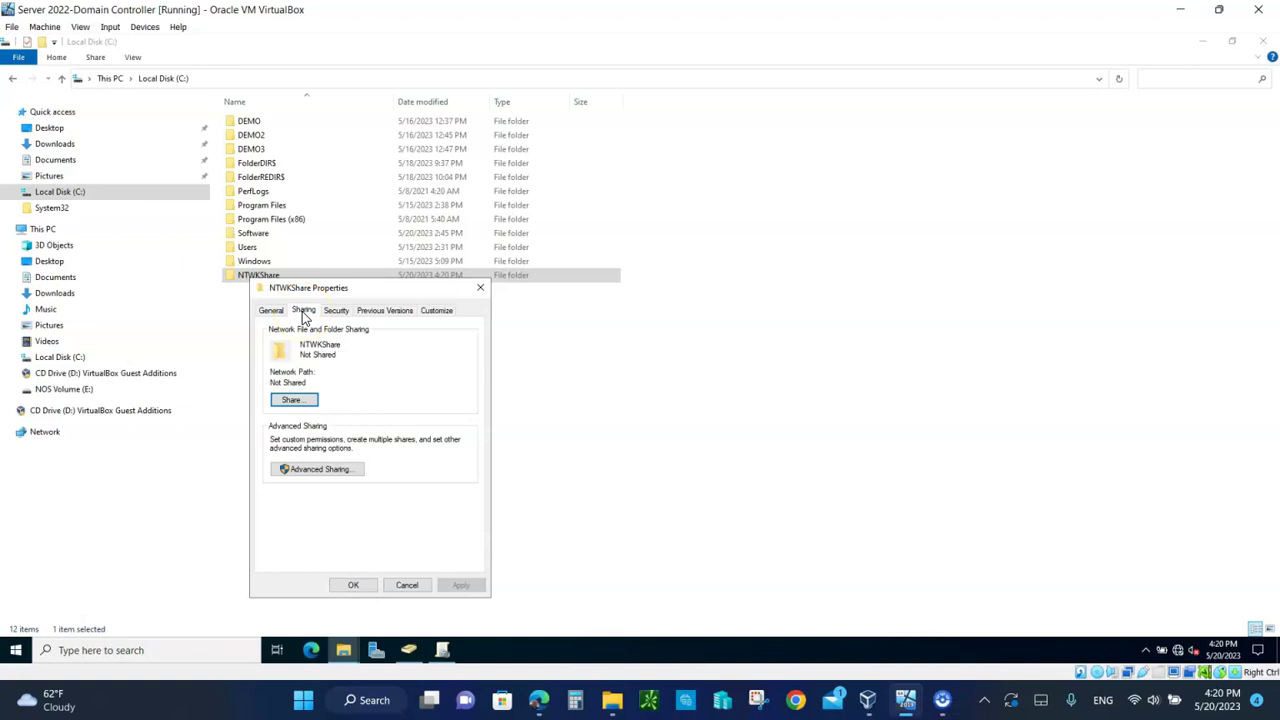
pyautogui.click(322, 476)
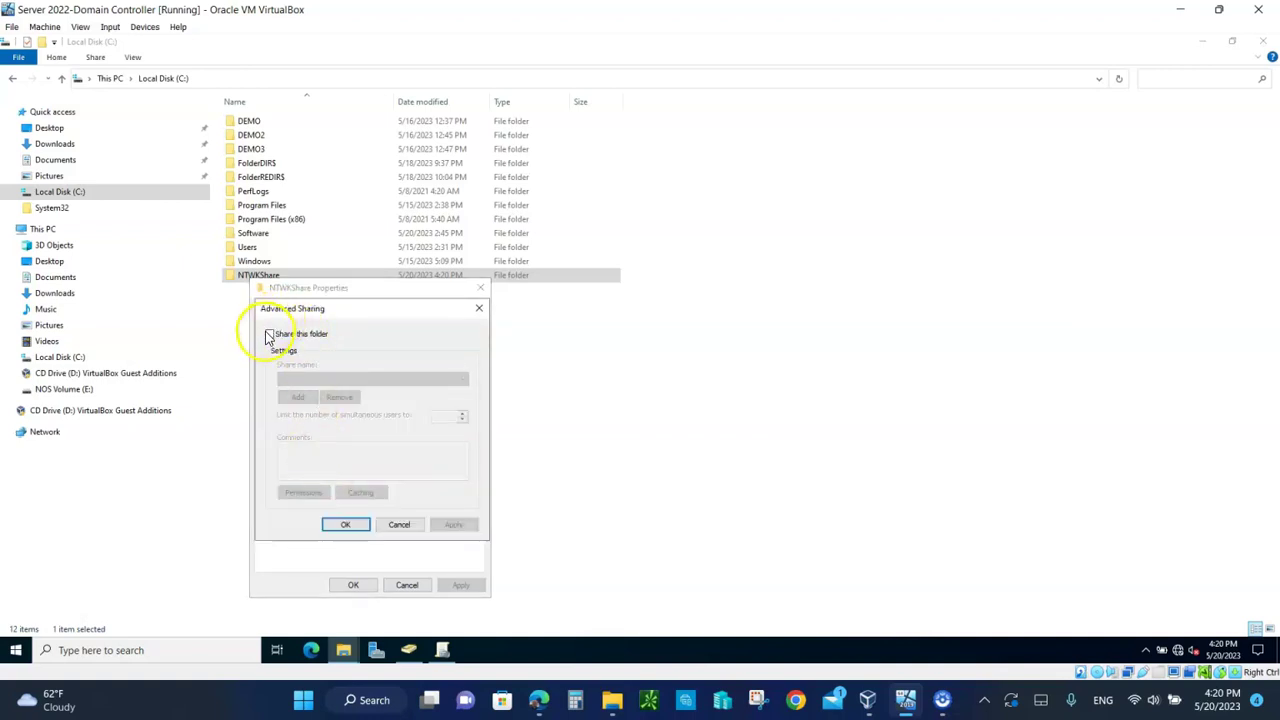
pyautogui.click(269, 335)
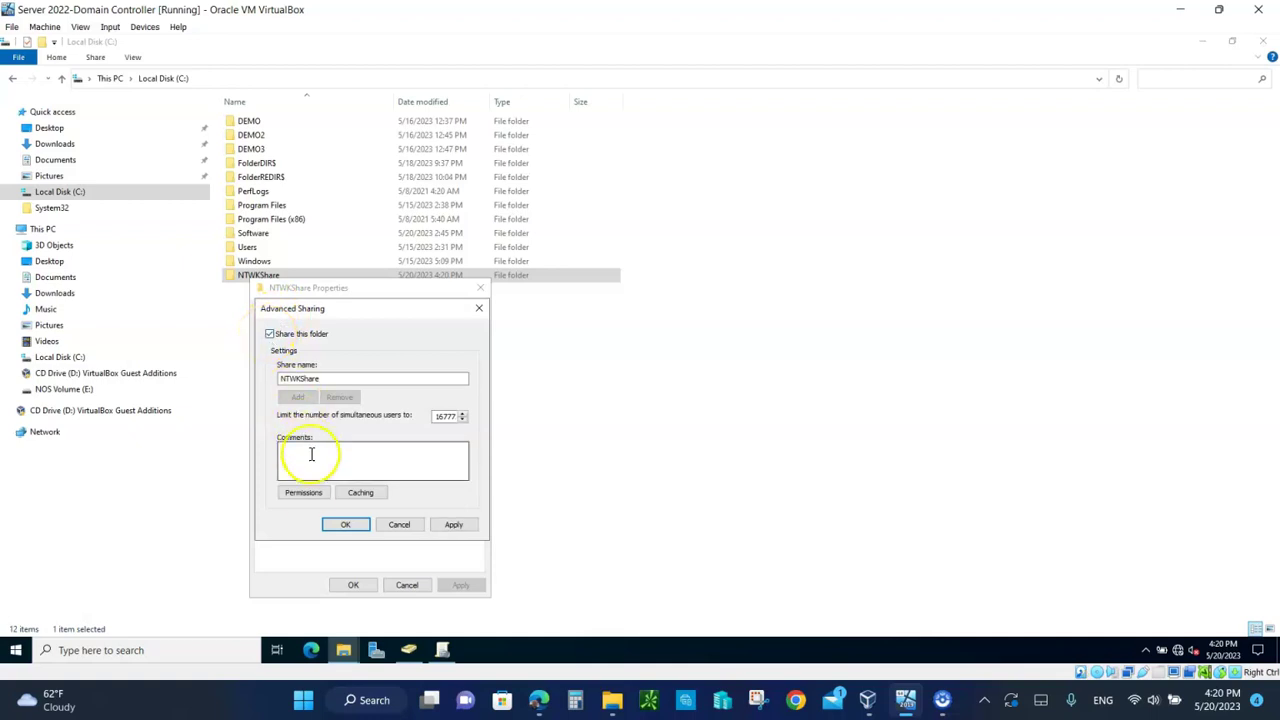
pyautogui.click(303, 494)
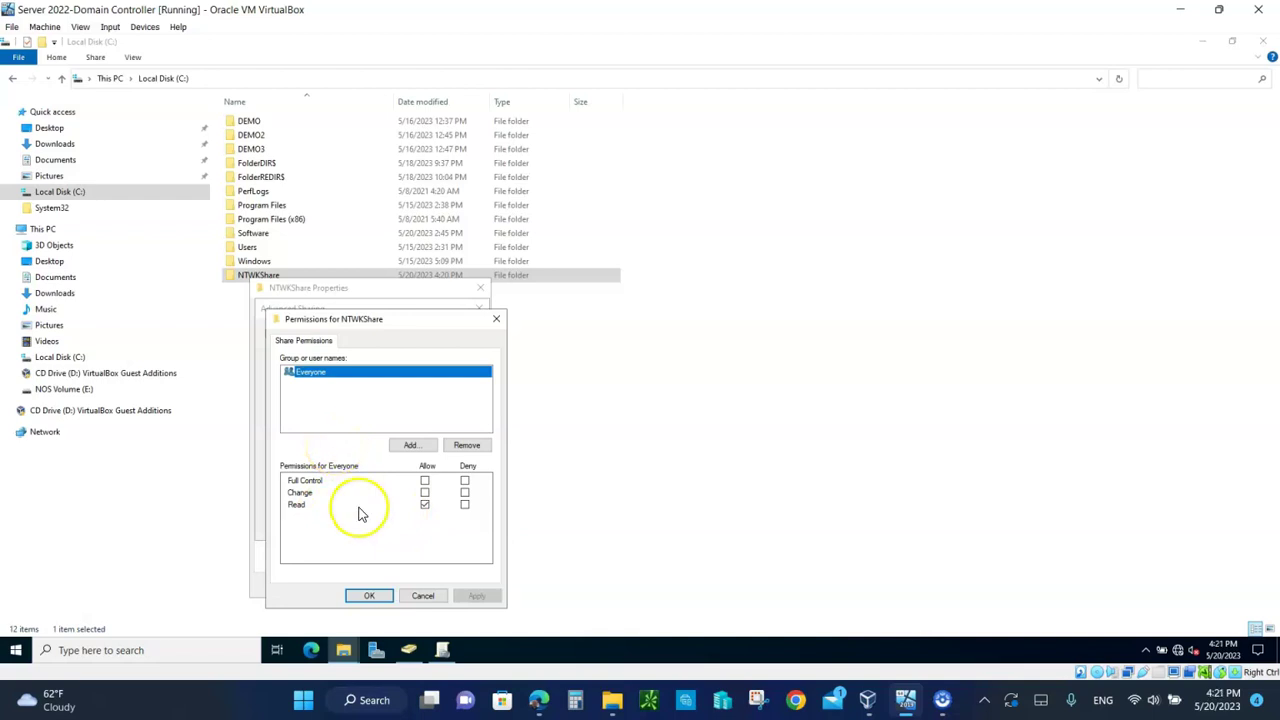
pyautogui.click(408, 650)
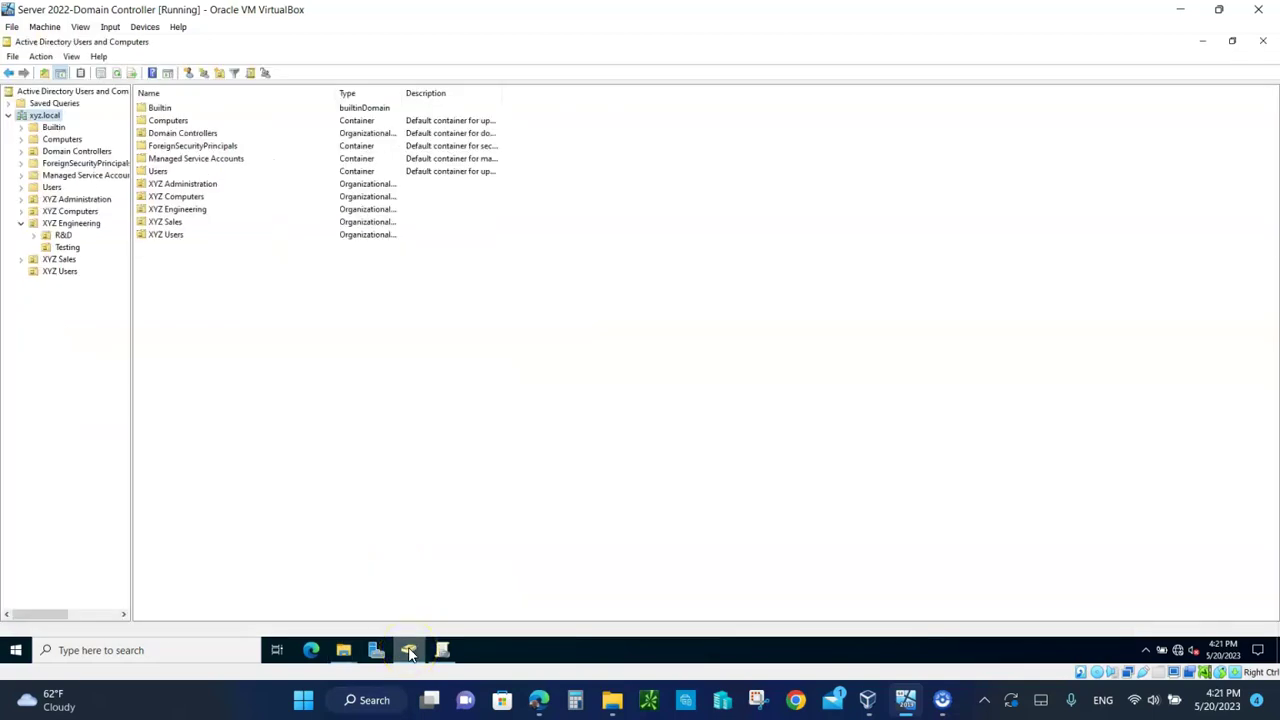
# Review the members of the Managers group in the XYZ Engineering Testing OU without changing anything
pyautogui.click(66, 248)
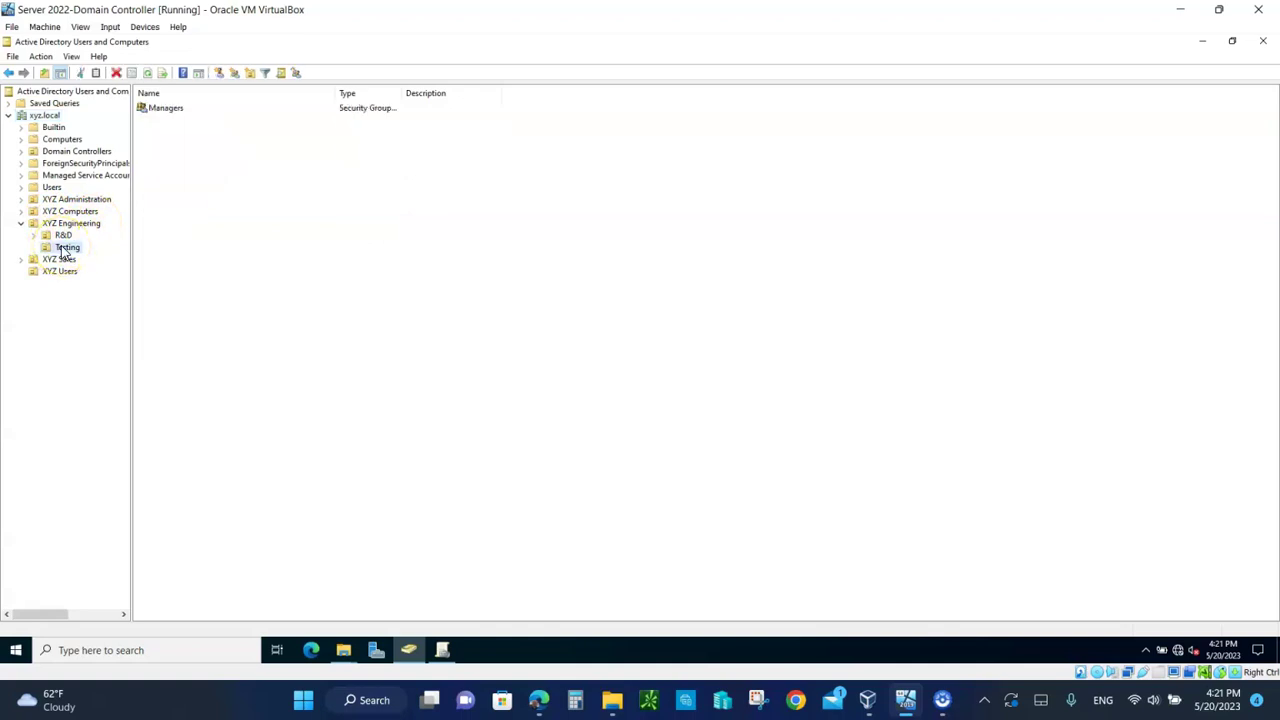
pyautogui.click(151, 138)
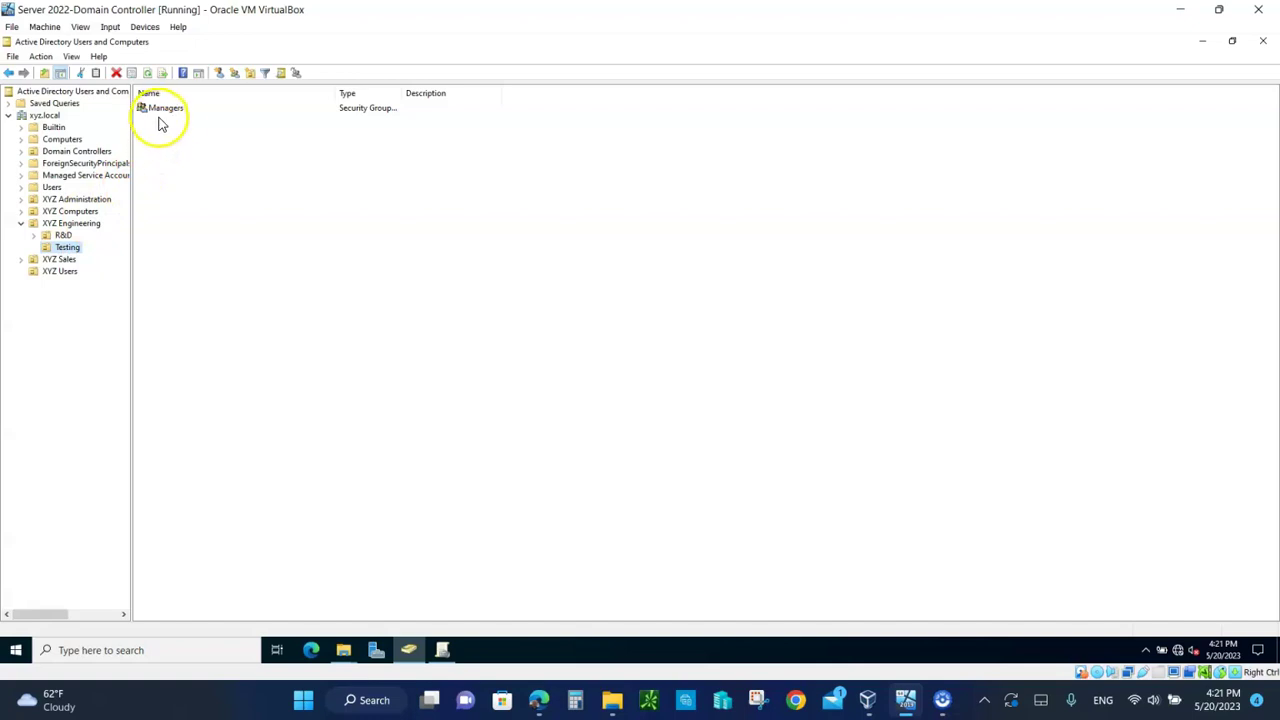
pyautogui.doubleClick(166, 110)
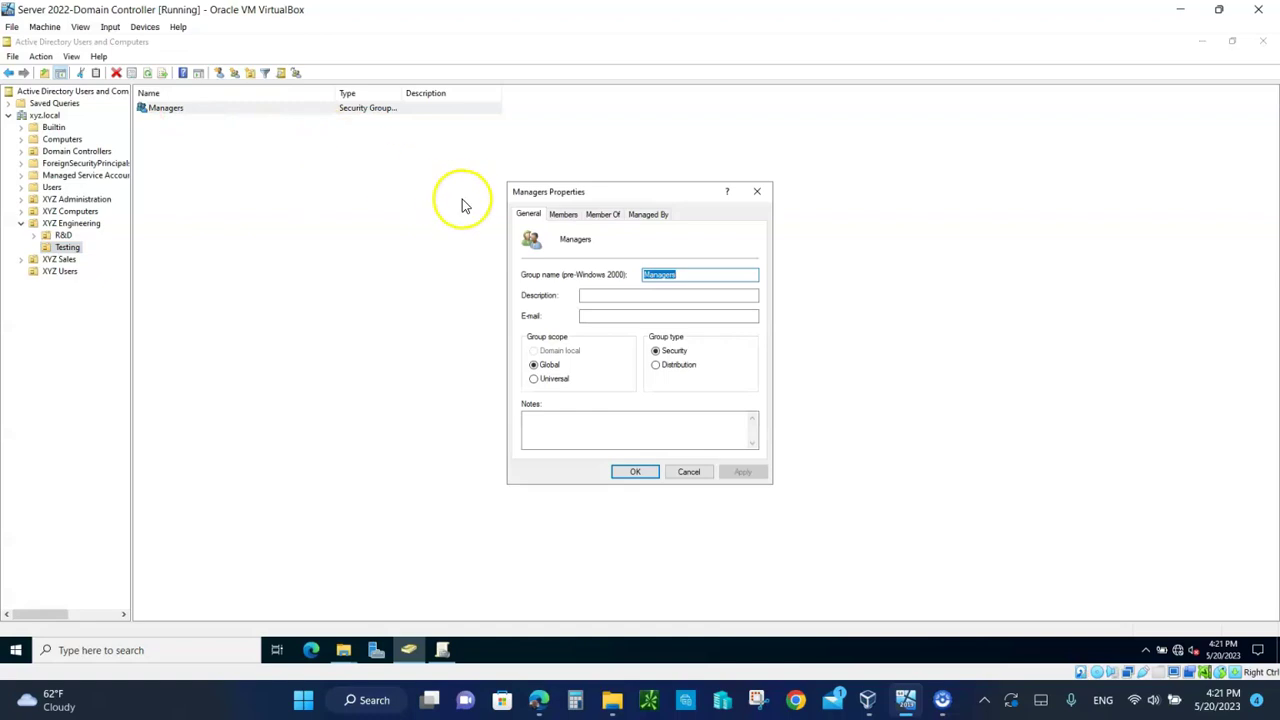
pyautogui.click(563, 214)
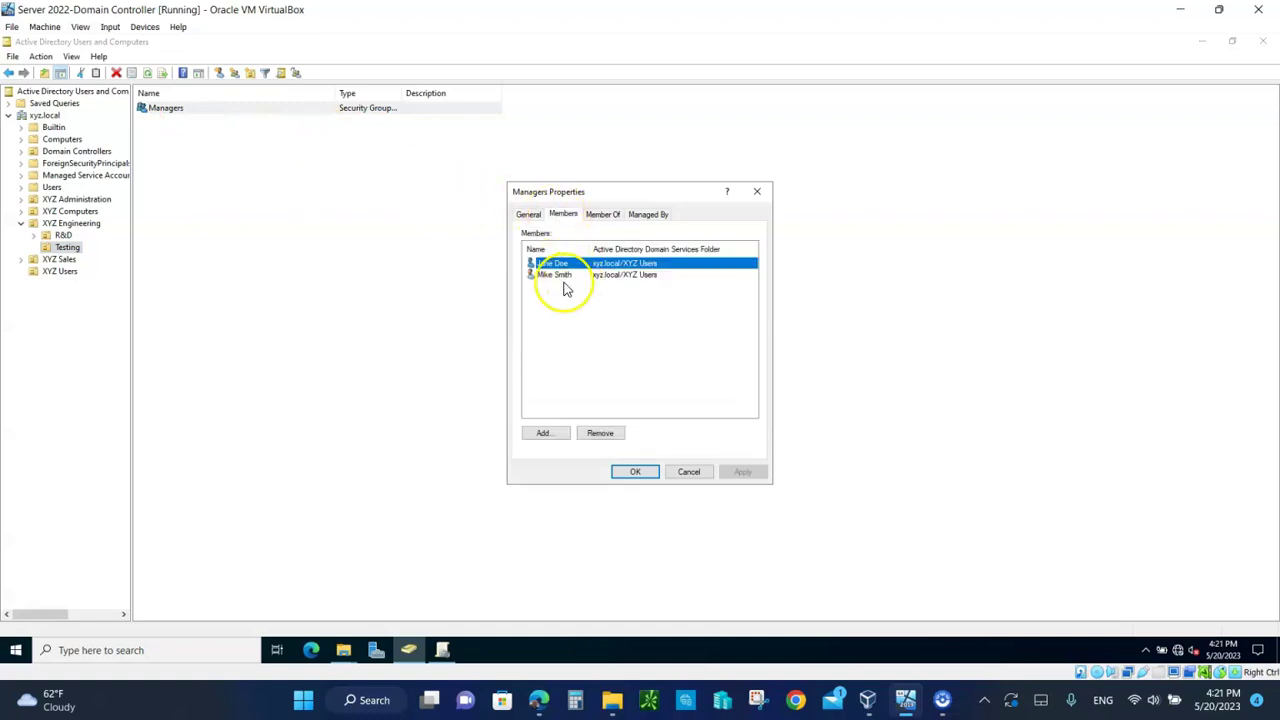
pyautogui.moveTo(651, 198); pyautogui.dragTo(366, 165)
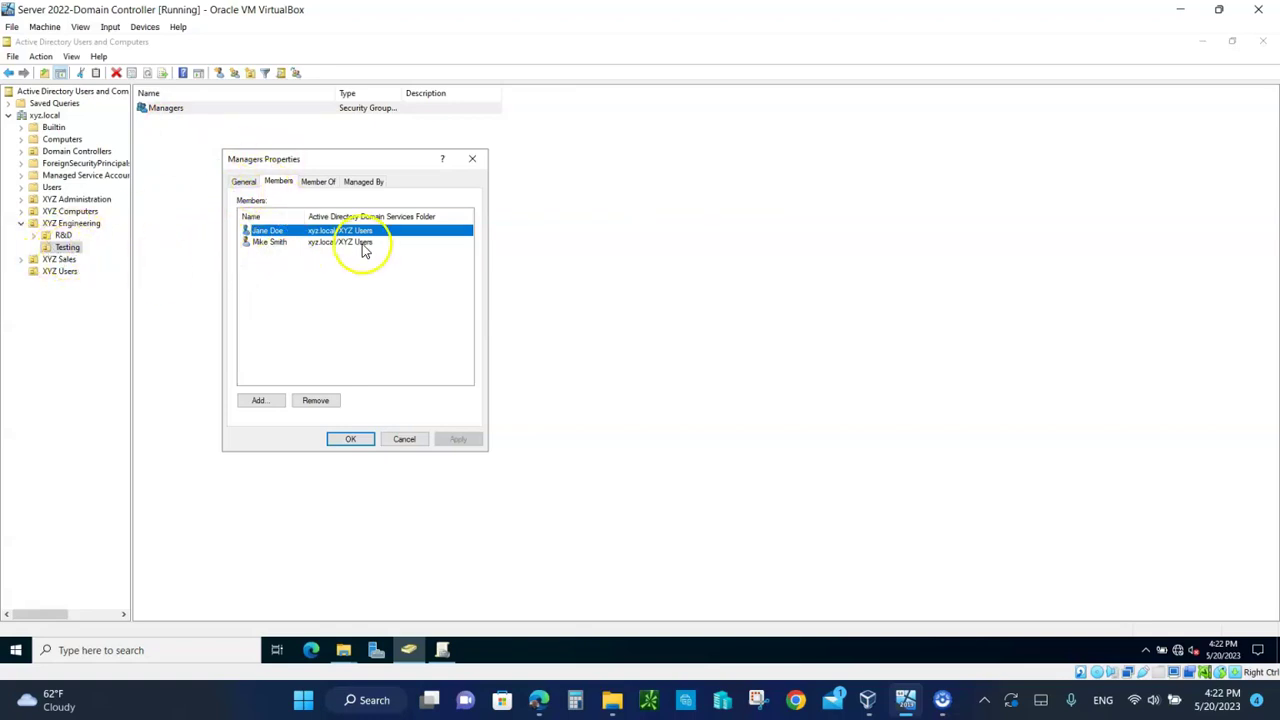
pyautogui.click(405, 440)
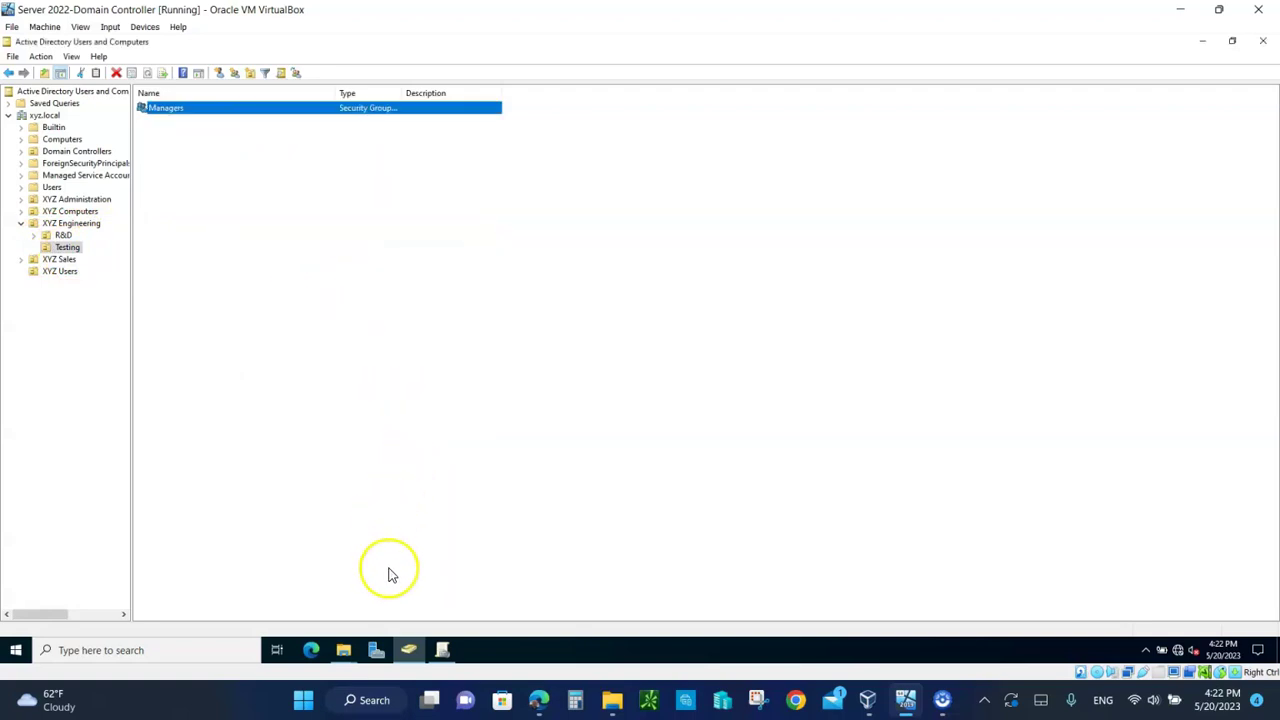
pyautogui.click(343, 652)
# Add the XYZ\Managers group to NTWKShare's share permissions
pyautogui.click(402, 608)
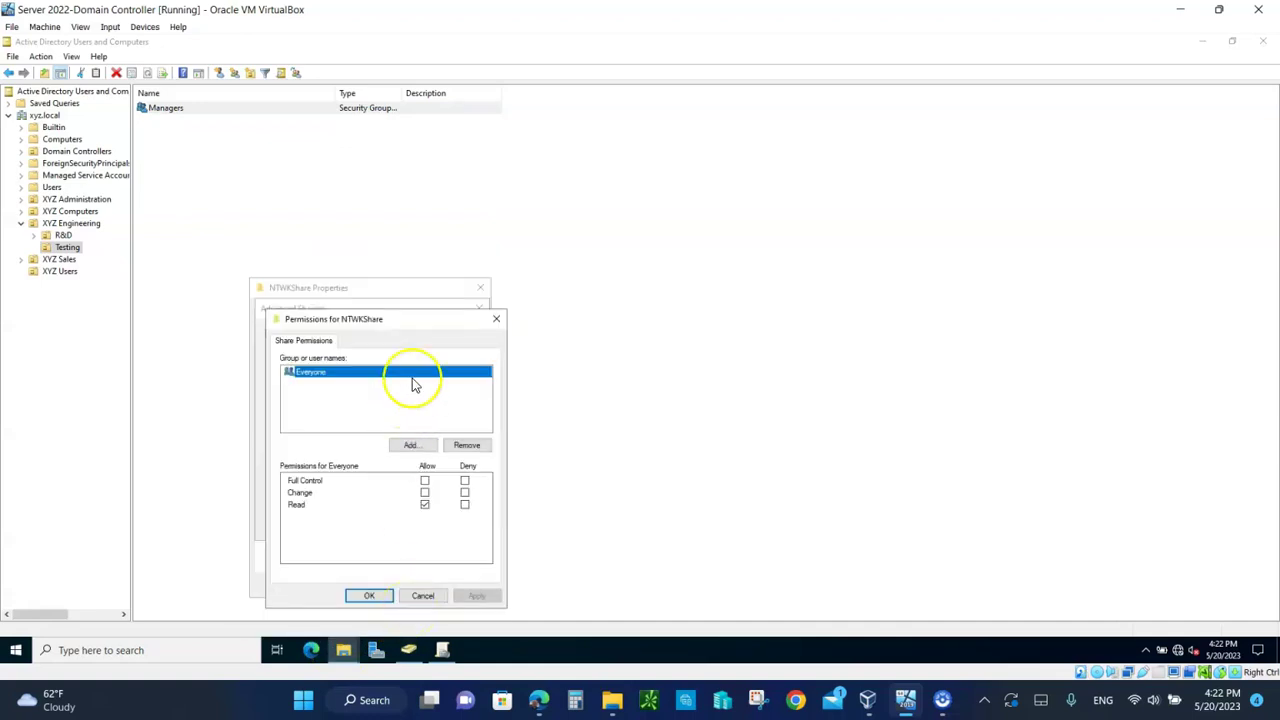
pyautogui.click(1202, 43)
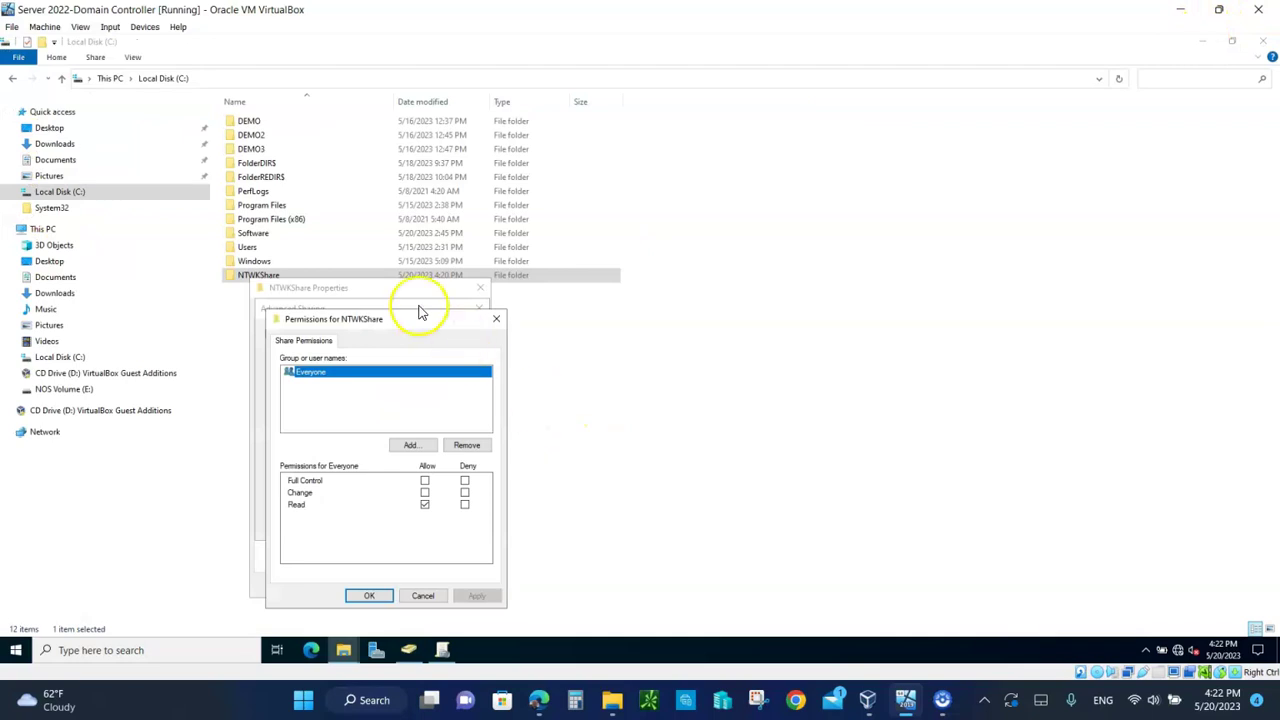
pyautogui.moveTo(417, 321); pyautogui.dragTo(851, 178)
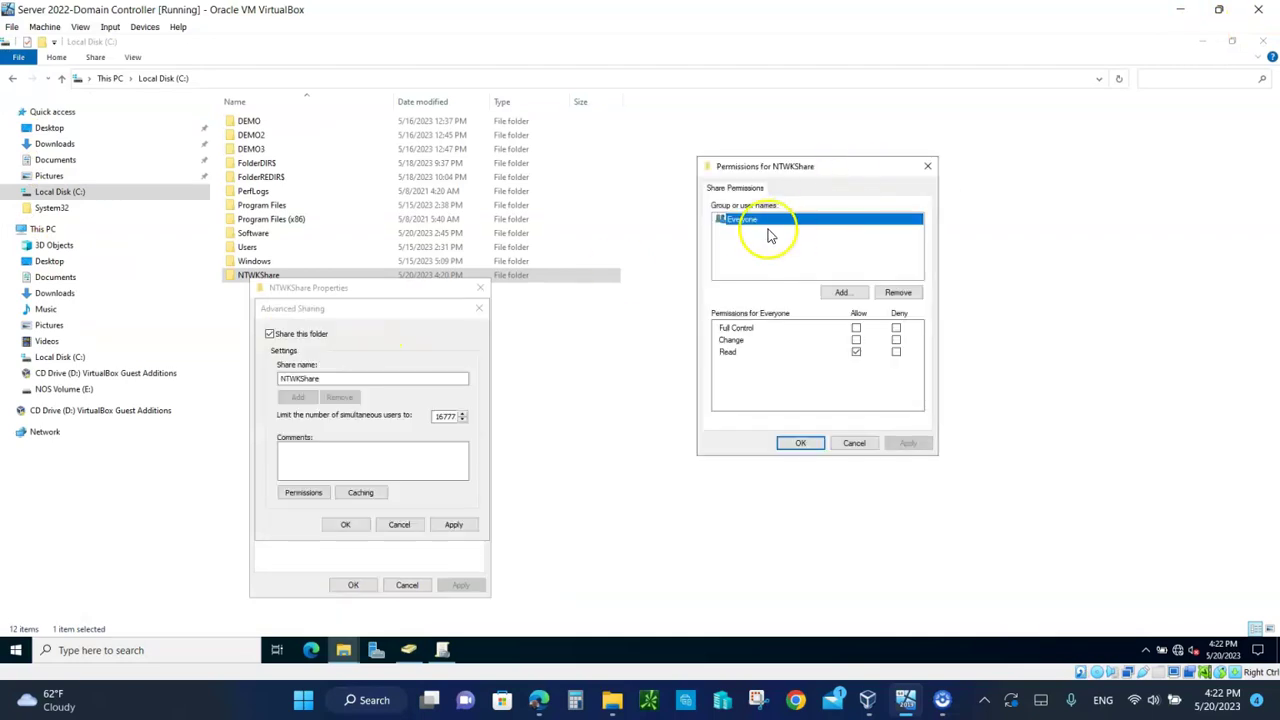
pyautogui.click(842, 292)
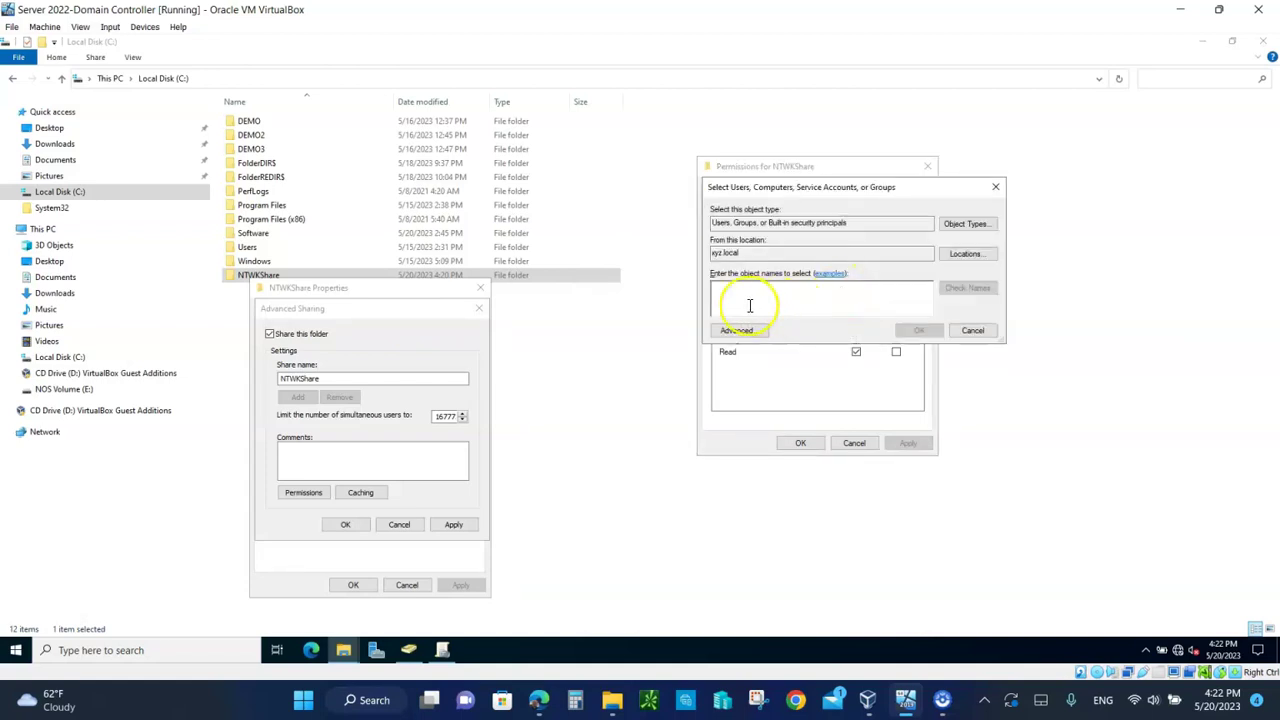
pyautogui.write('man')
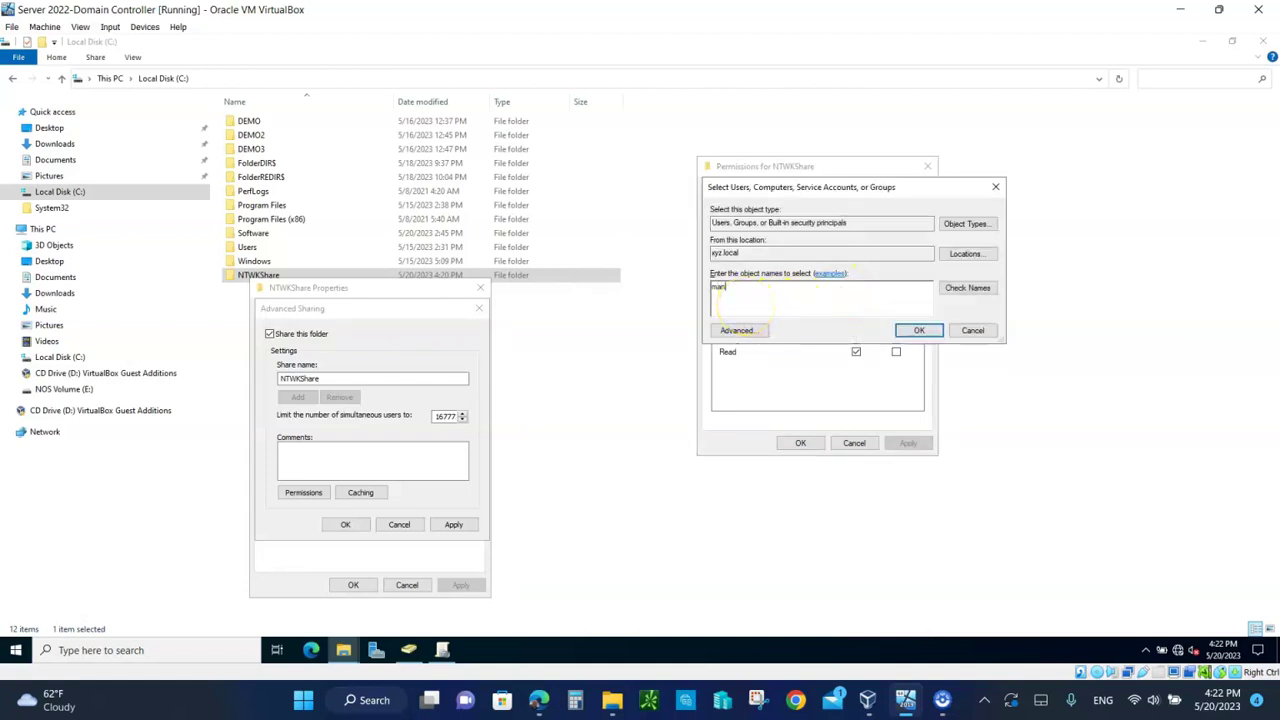
pyautogui.click(988, 288)
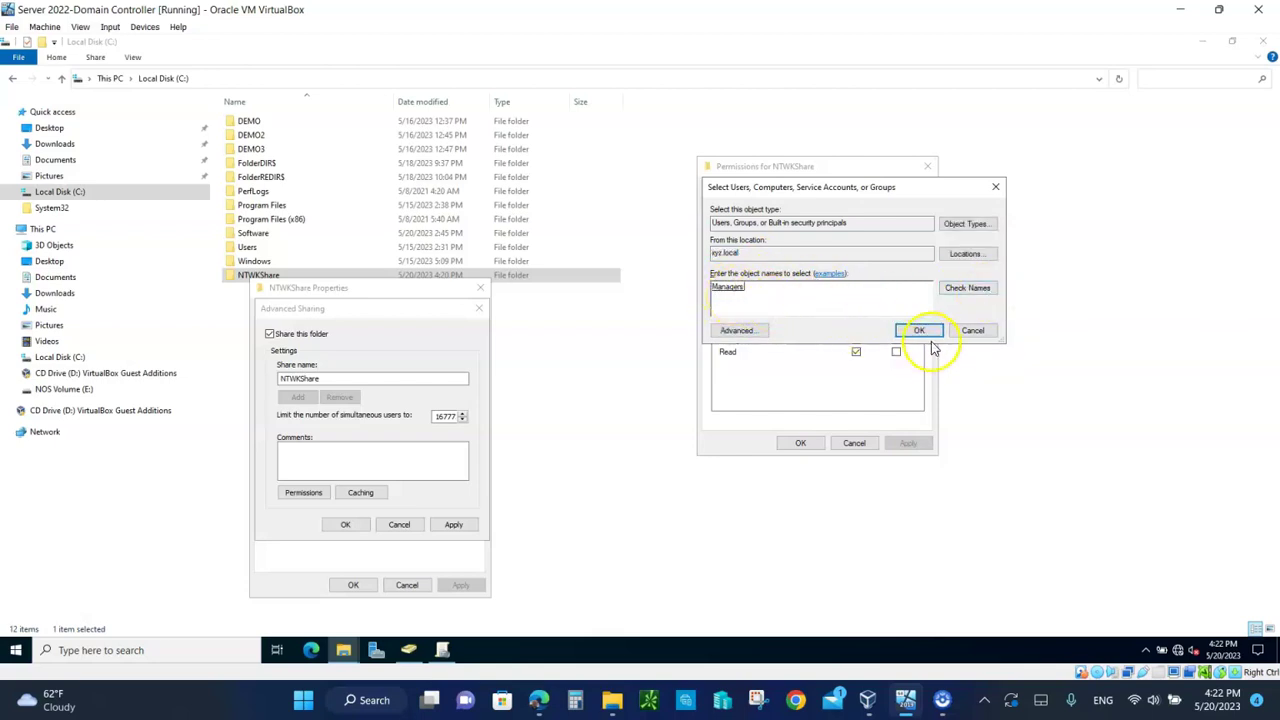
pyautogui.click(919, 331)
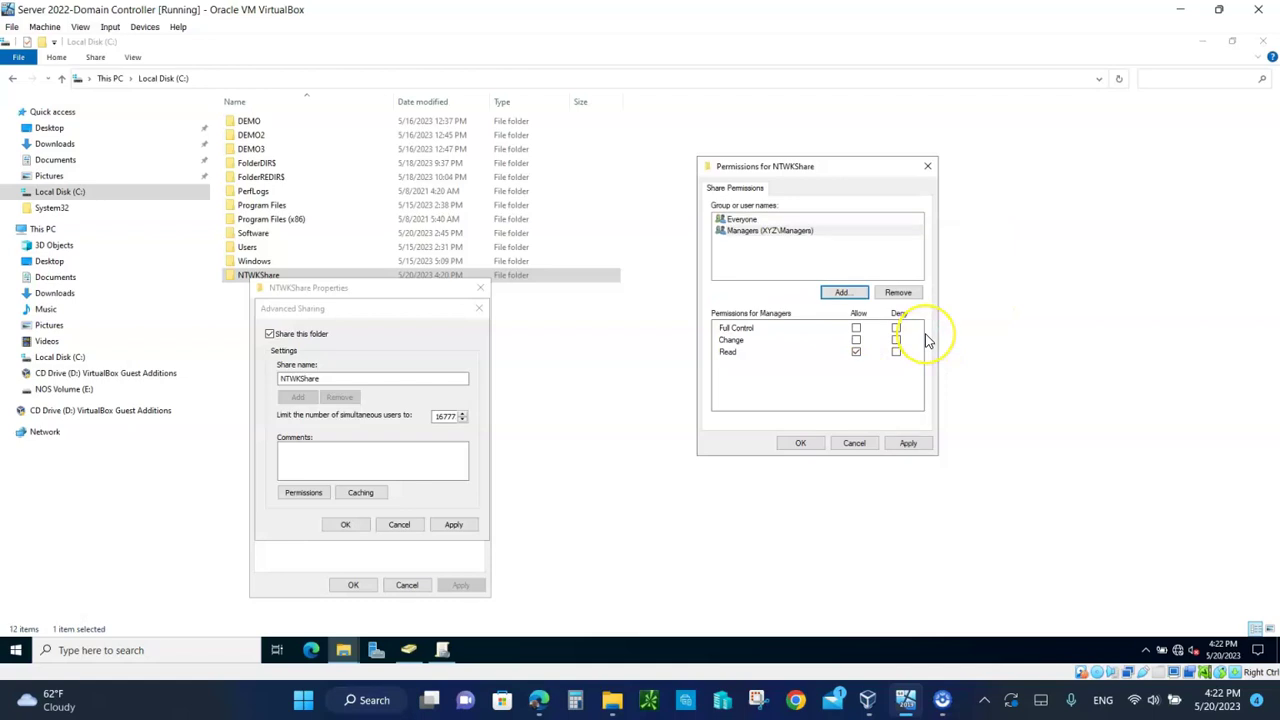
# Allow Full Control for Managers, leave Everyone at Read, and apply the share permissions
pyautogui.click(855, 330)
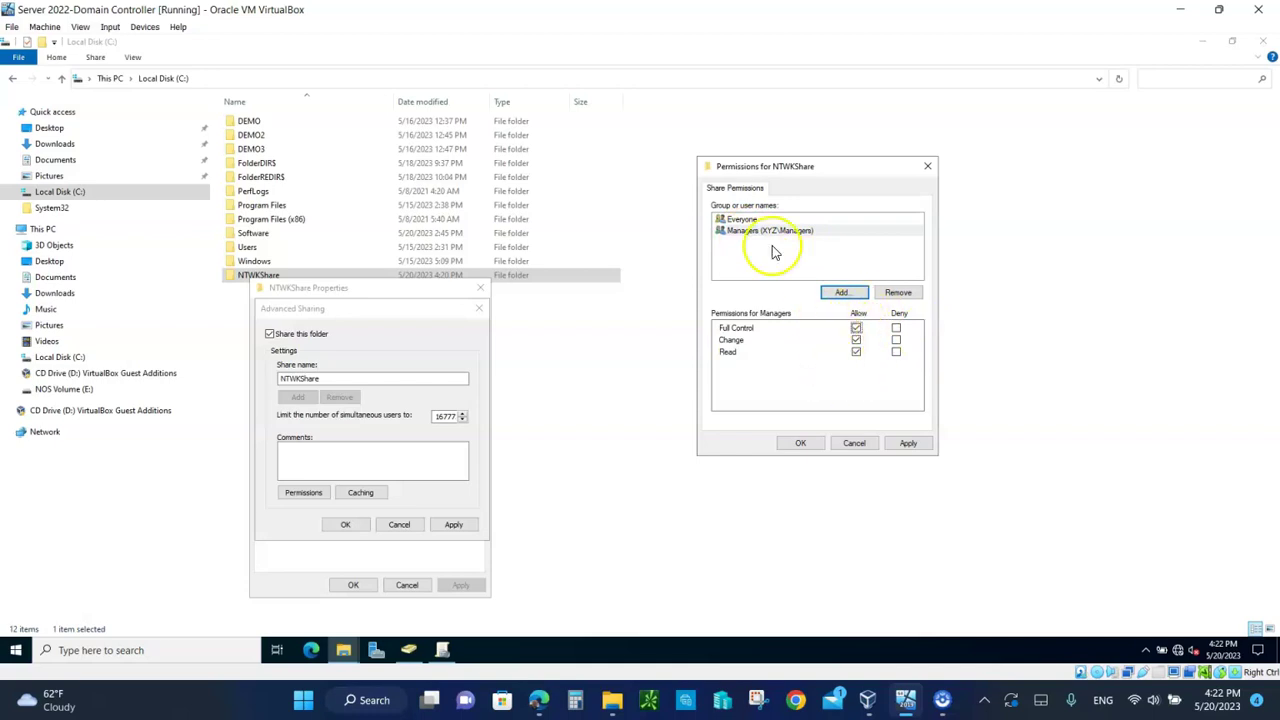
pyautogui.click(742, 219)
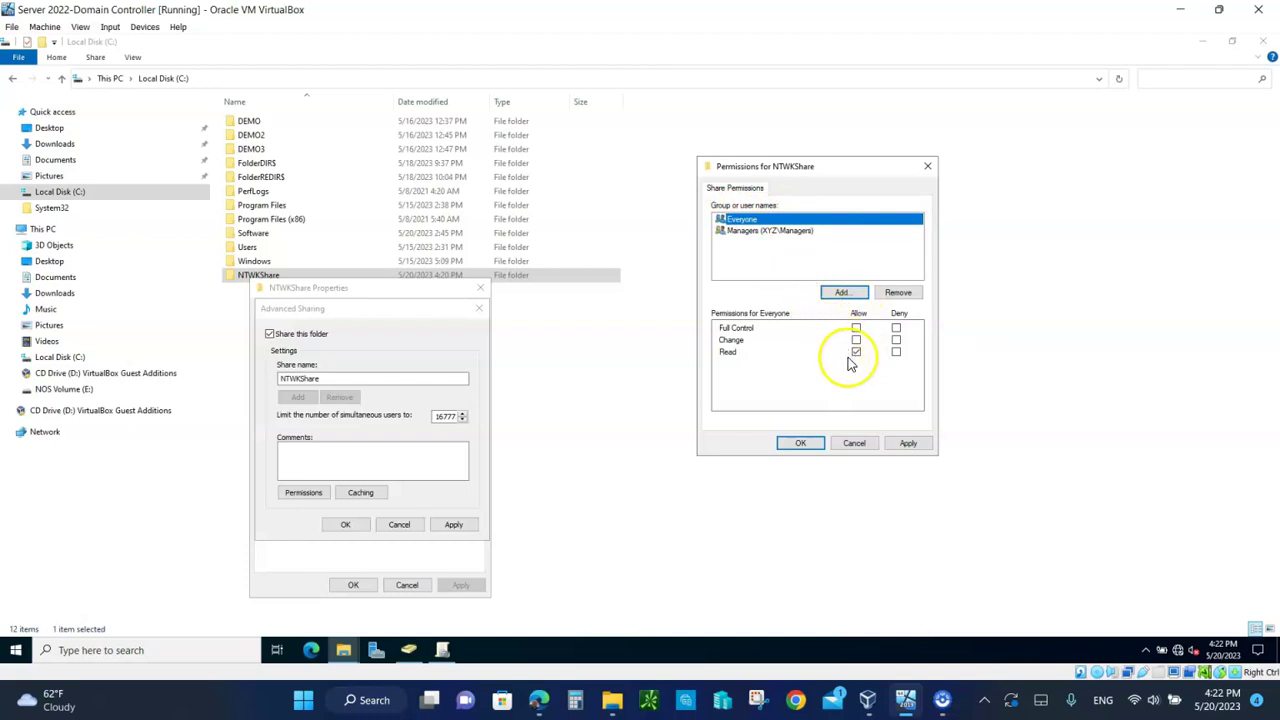
pyautogui.click(772, 232)
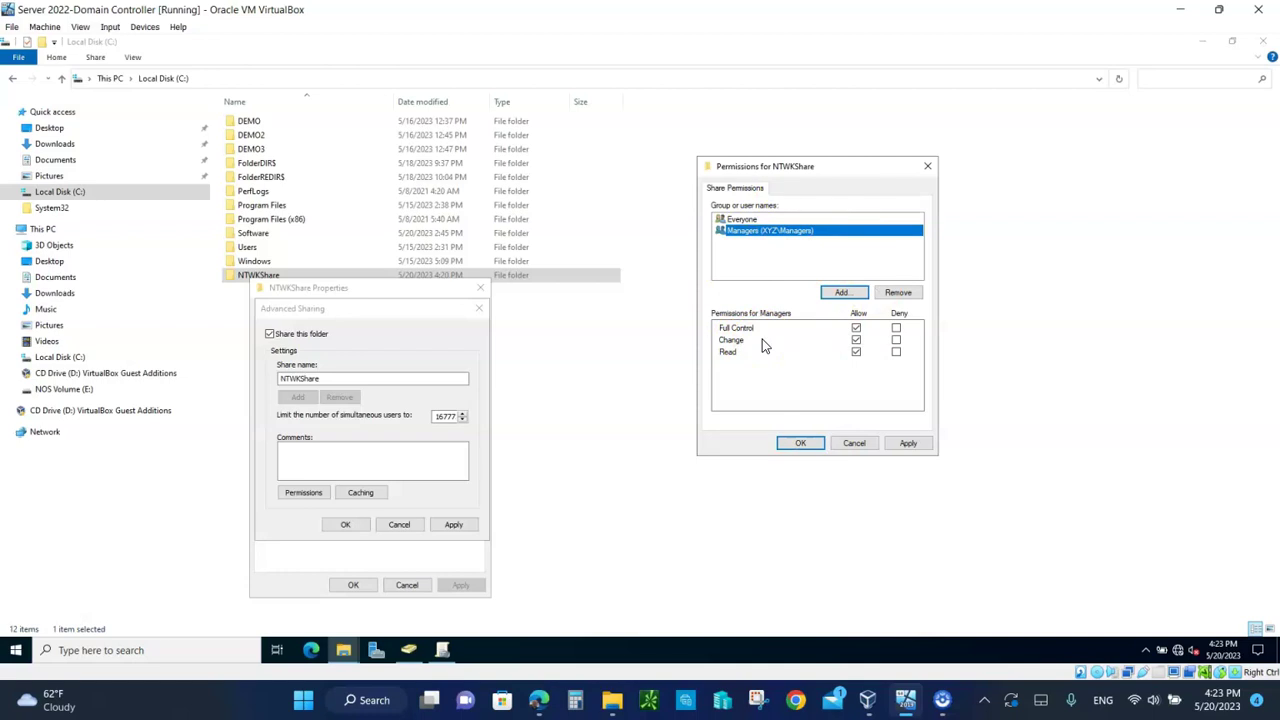
pyautogui.click(905, 443)
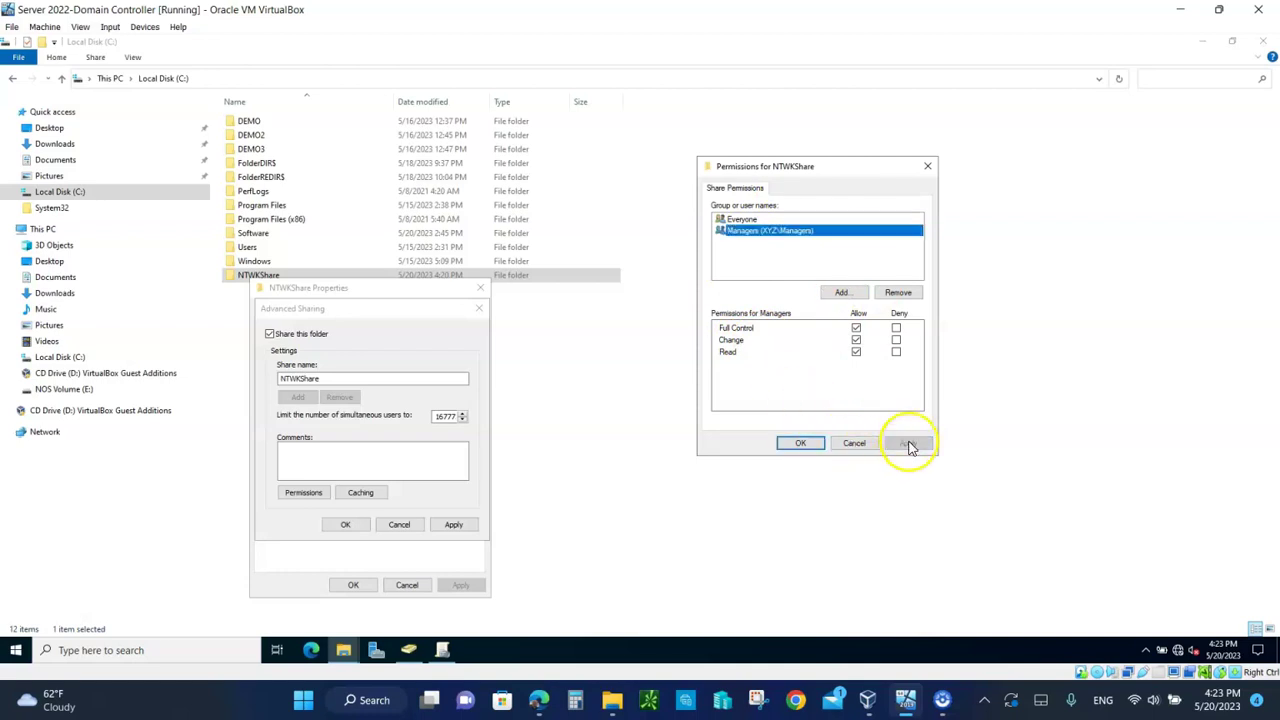
pyautogui.click(802, 443)
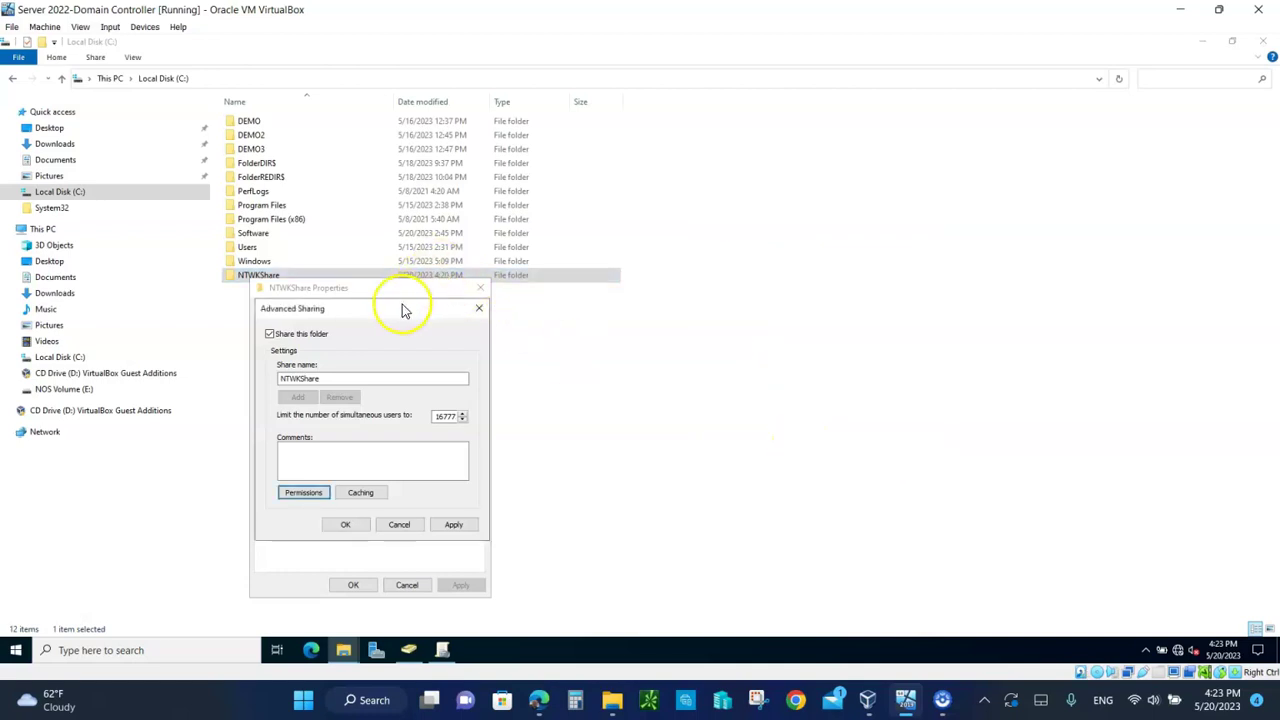
# Apply the Advanced Sharing settings, select the \\MAWS2K22-DC\NTWKShare network path, and close the properties
pyautogui.moveTo(403, 310); pyautogui.dragTo(709, 147)
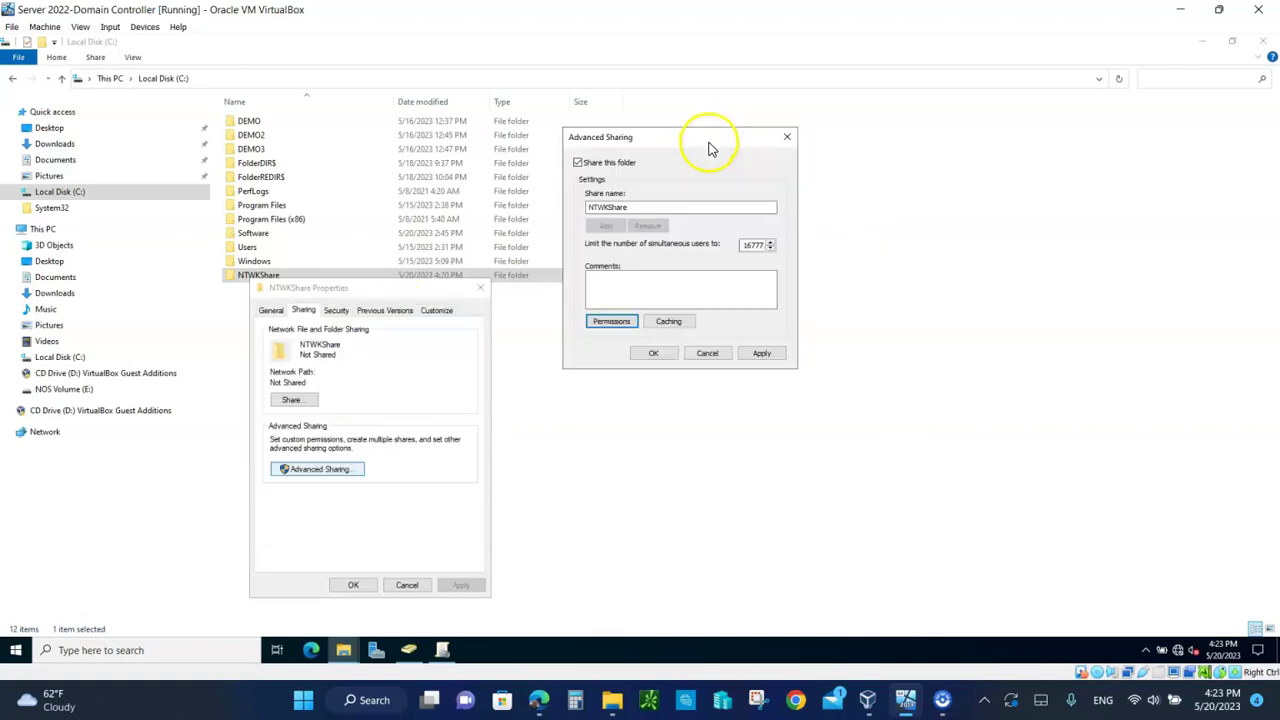
pyautogui.click(759, 357)
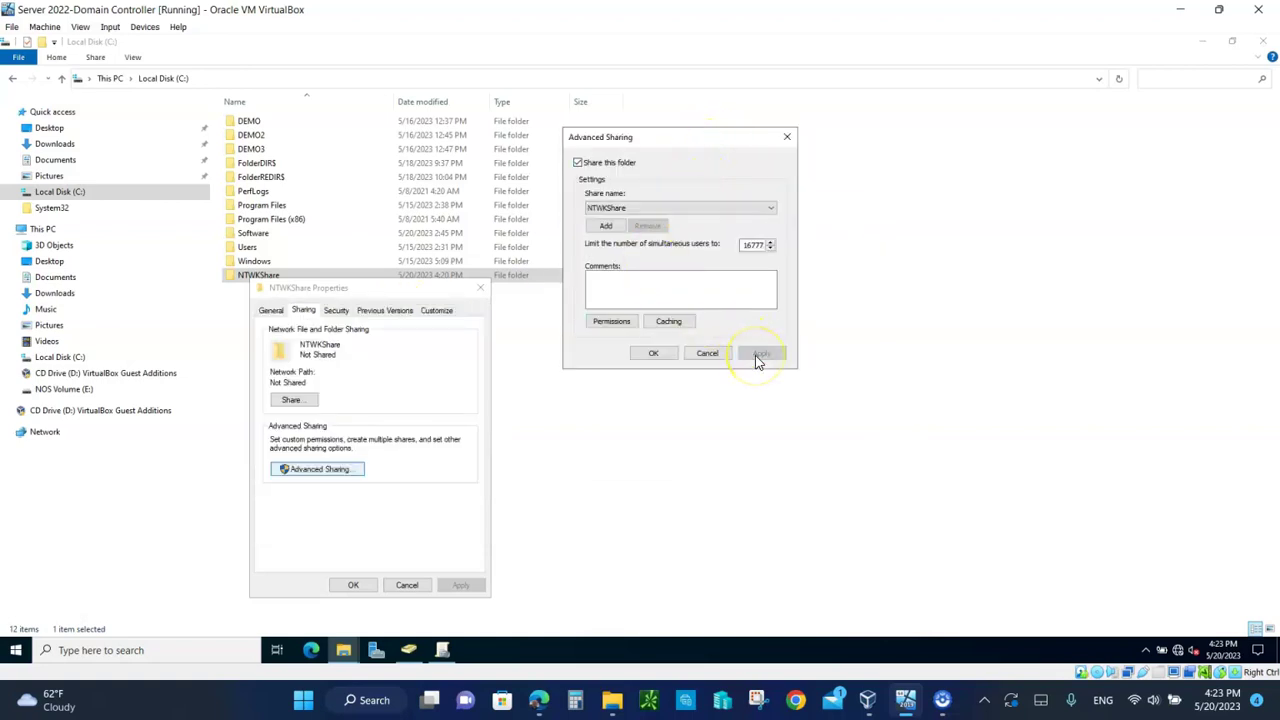
pyautogui.click(653, 356)
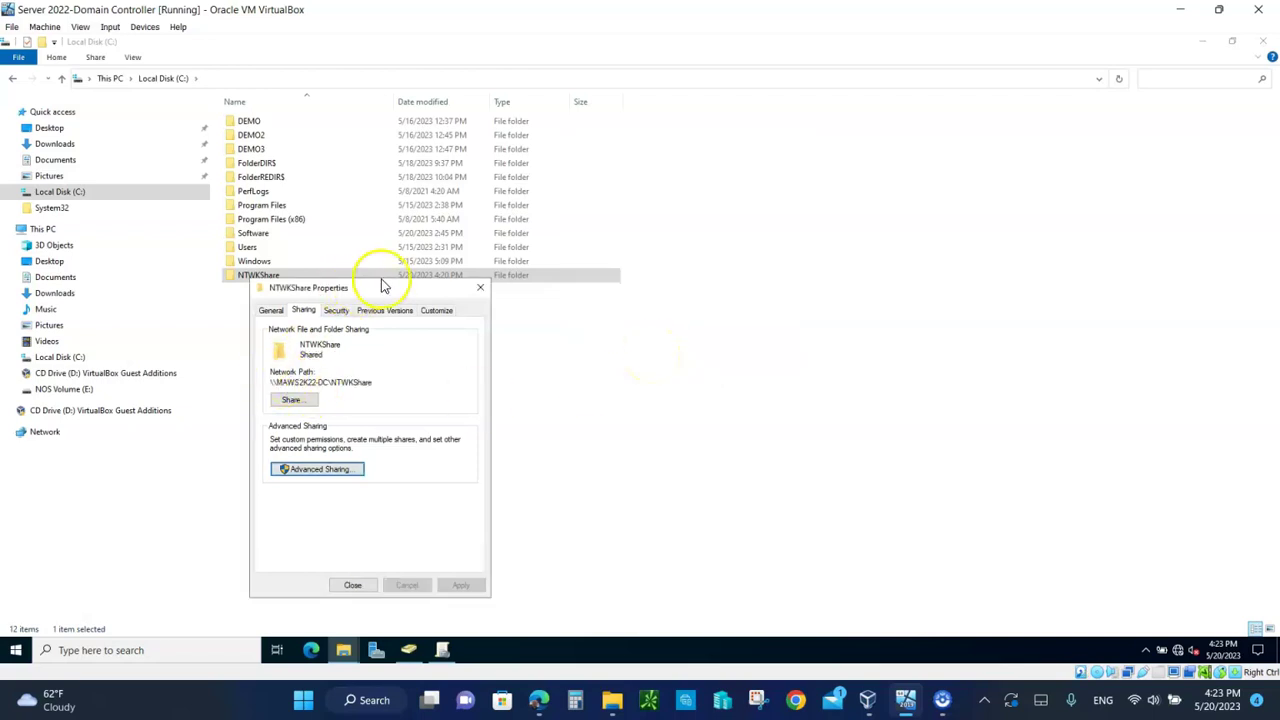
pyautogui.moveTo(386, 286); pyautogui.dragTo(775, 136)
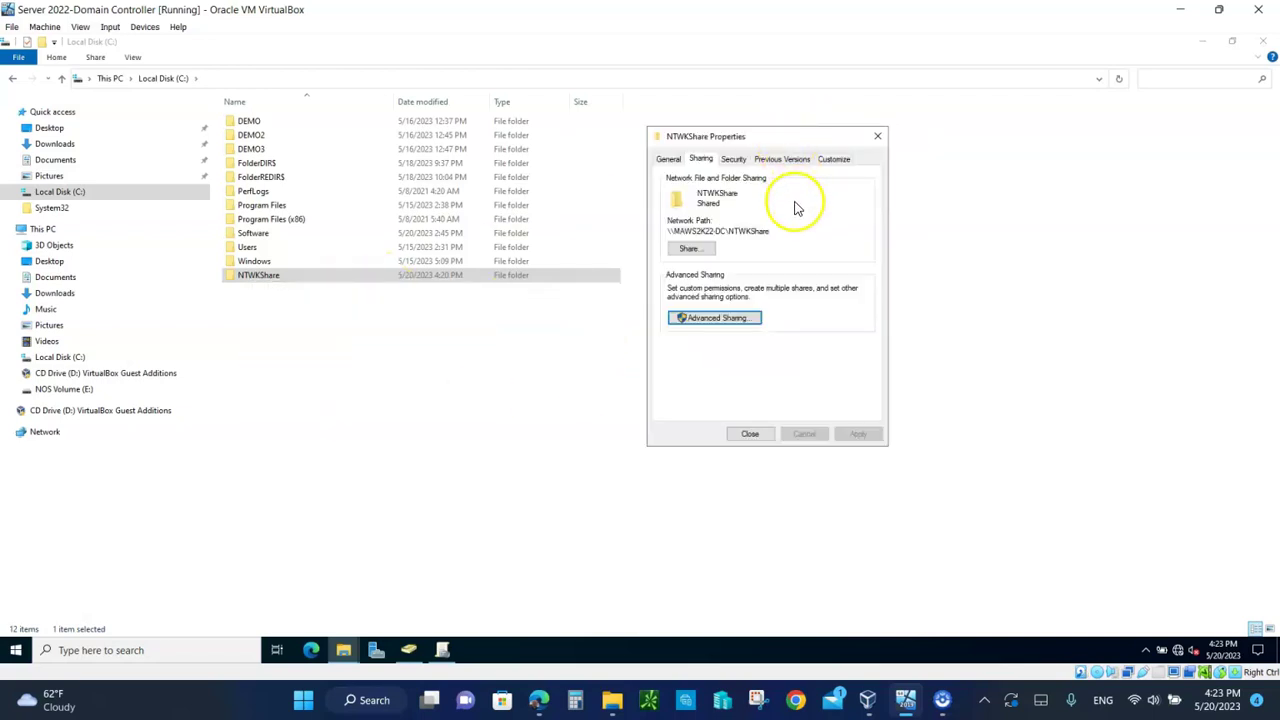
pyautogui.moveTo(775, 230); pyautogui.dragTo(655, 238)
pyautogui.hotkey('ctrl', 'c')
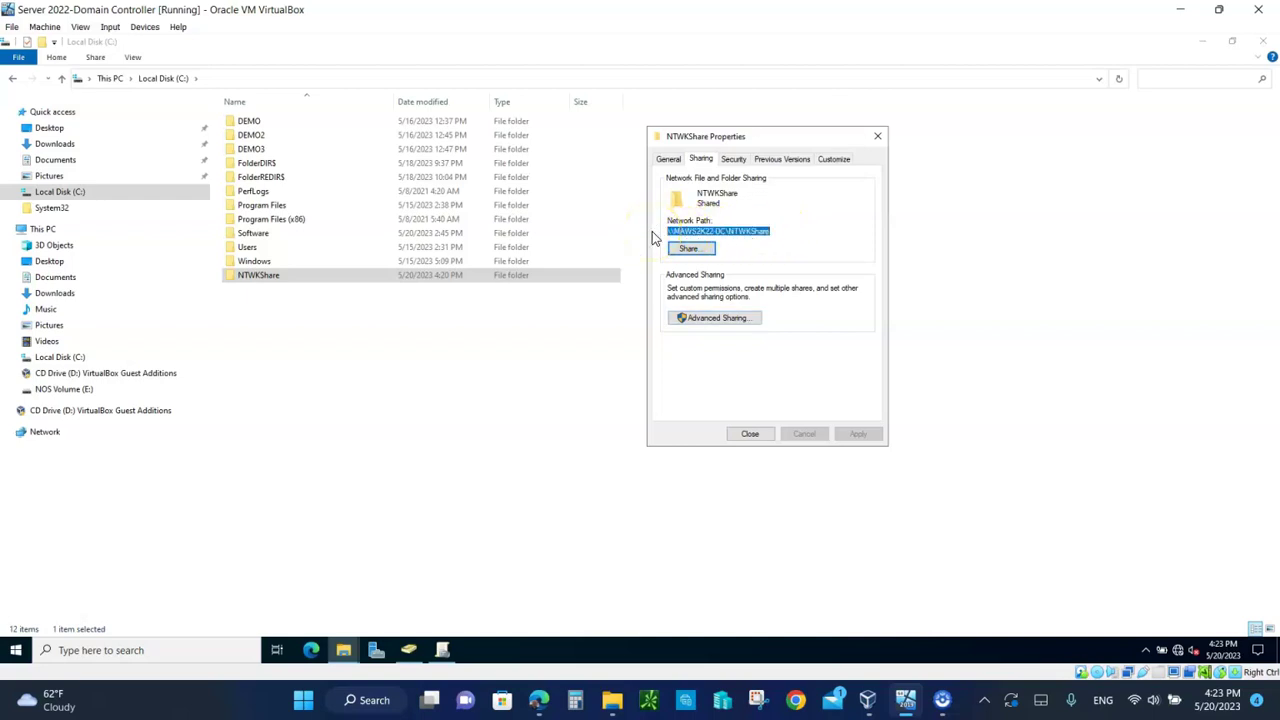
pyautogui.click(750, 433)
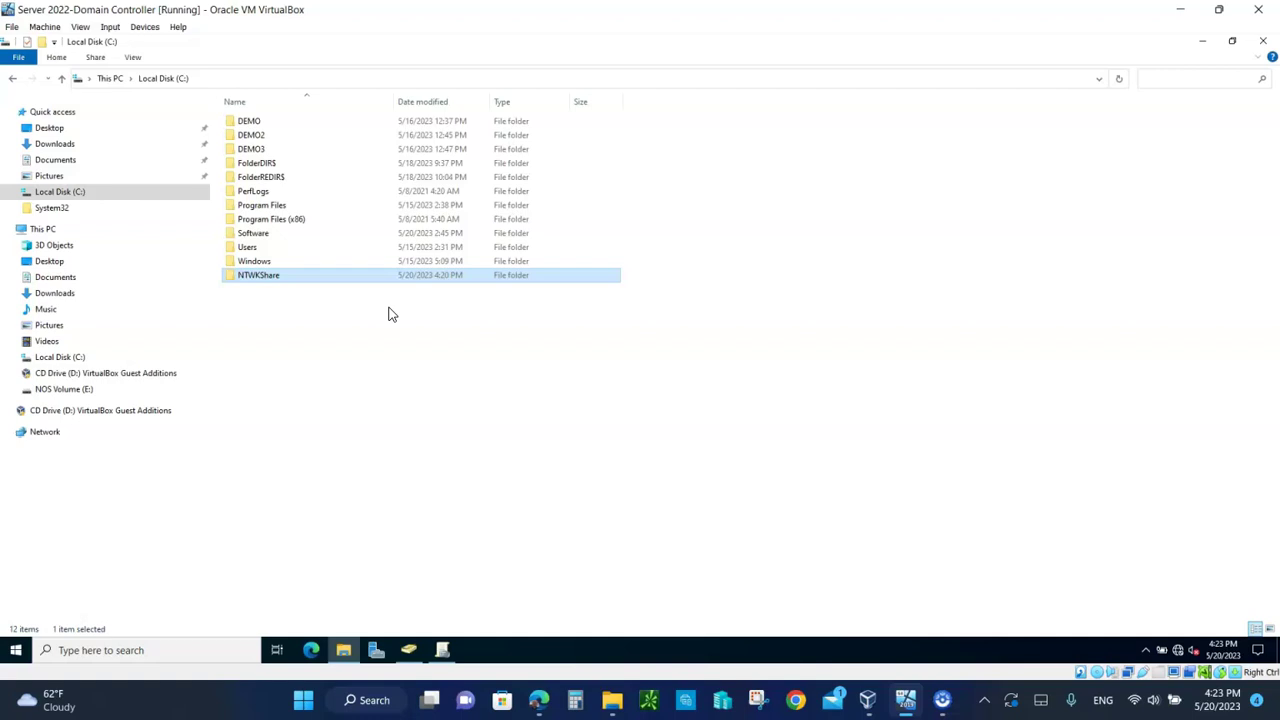
# Open Notepad and write the line net use m: \\MAWS2K22-DC\NTWKShare
pyautogui.click(124, 652)
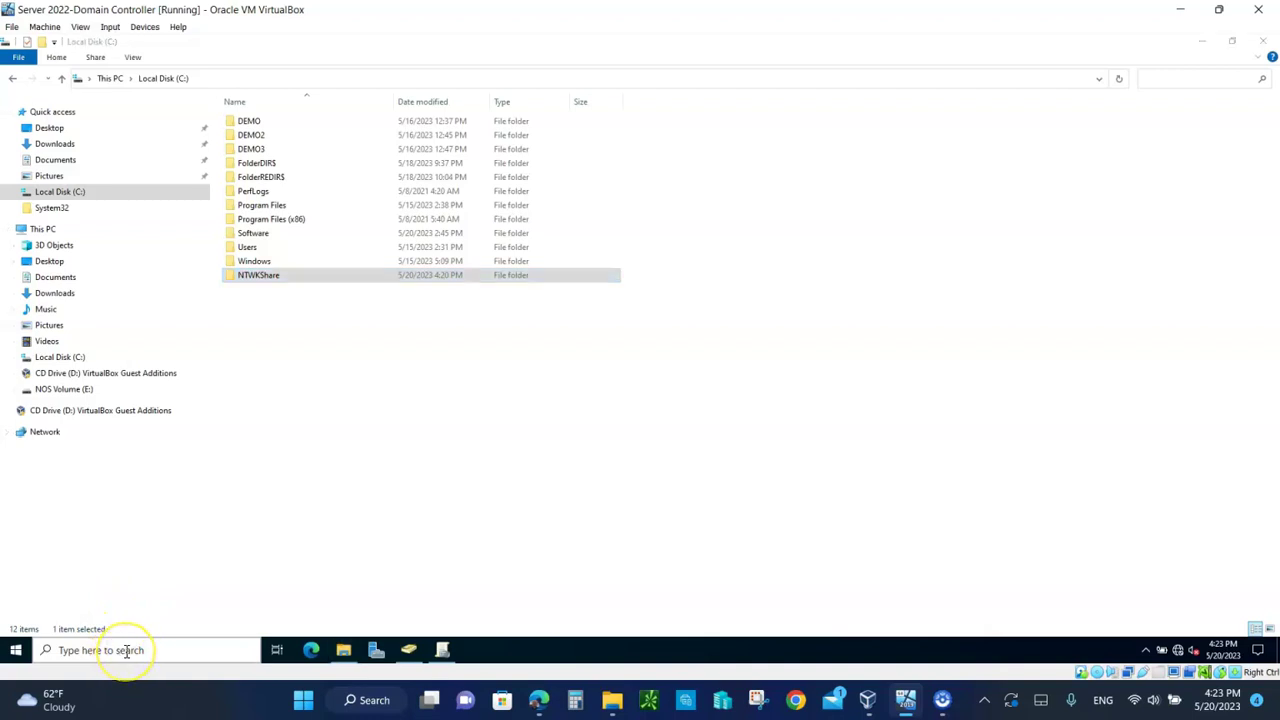
pyautogui.click(127, 651)
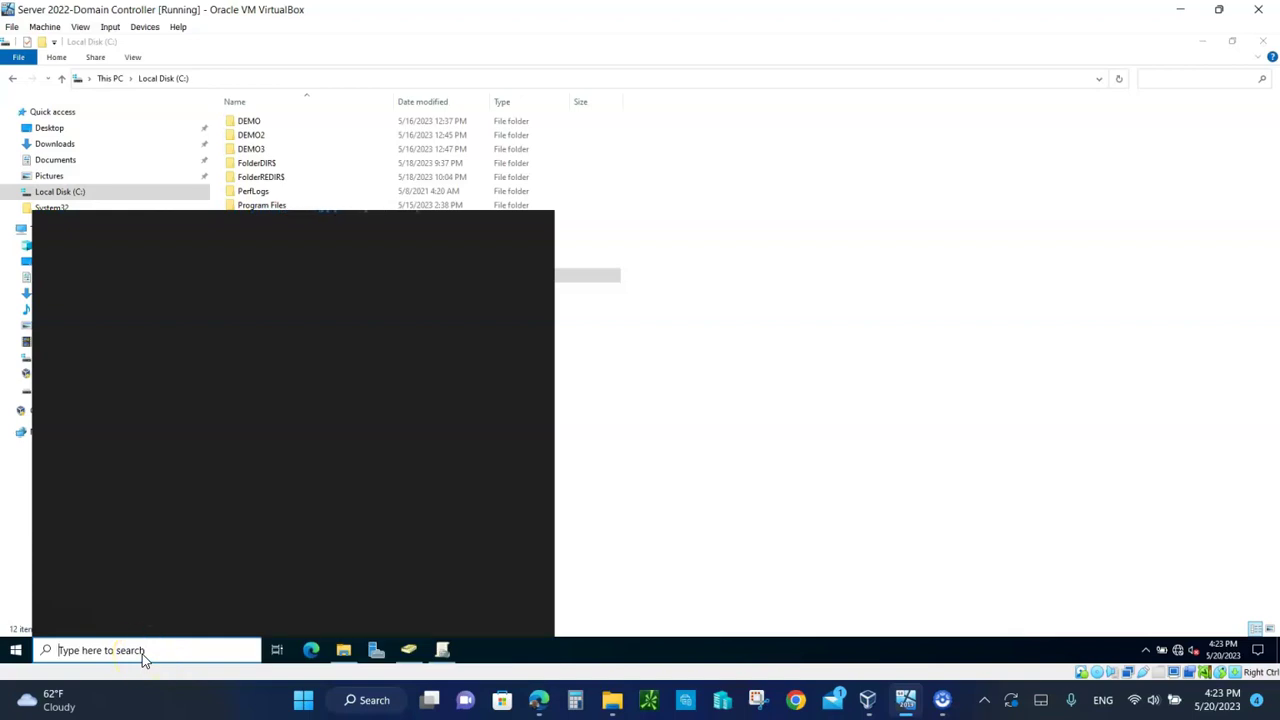
pyautogui.write('notepad')
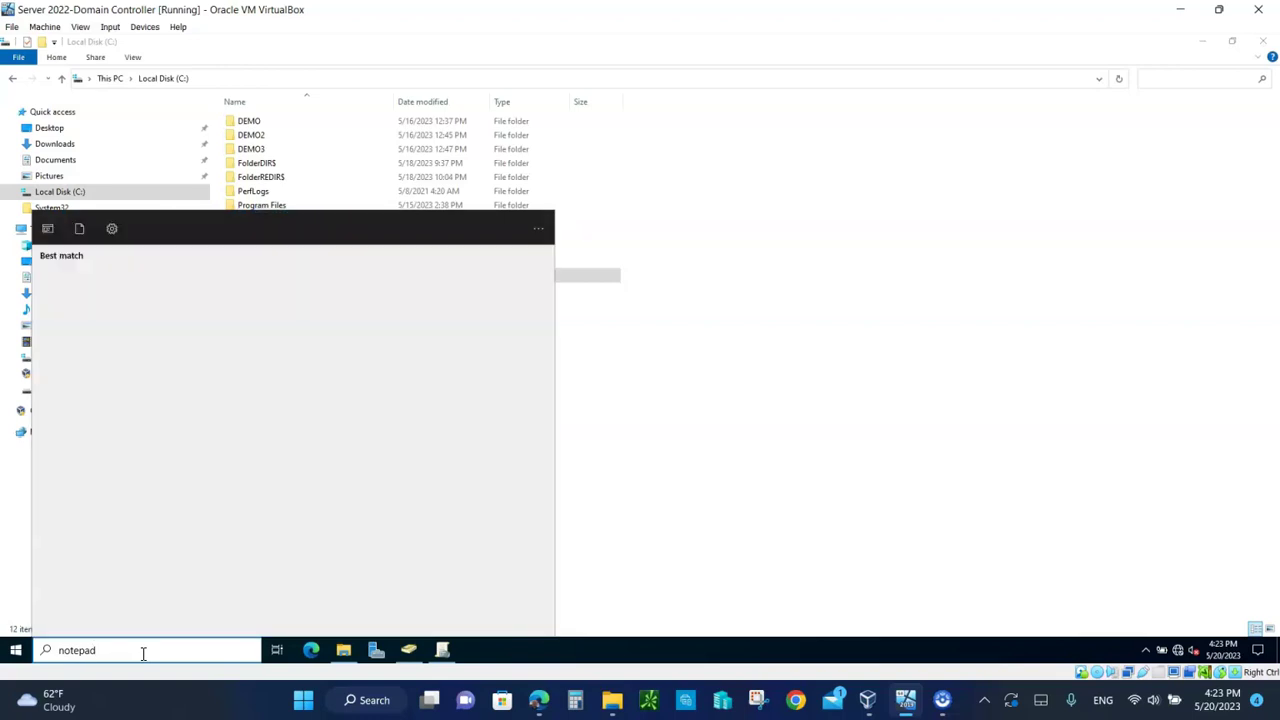
pyautogui.click(100, 293)
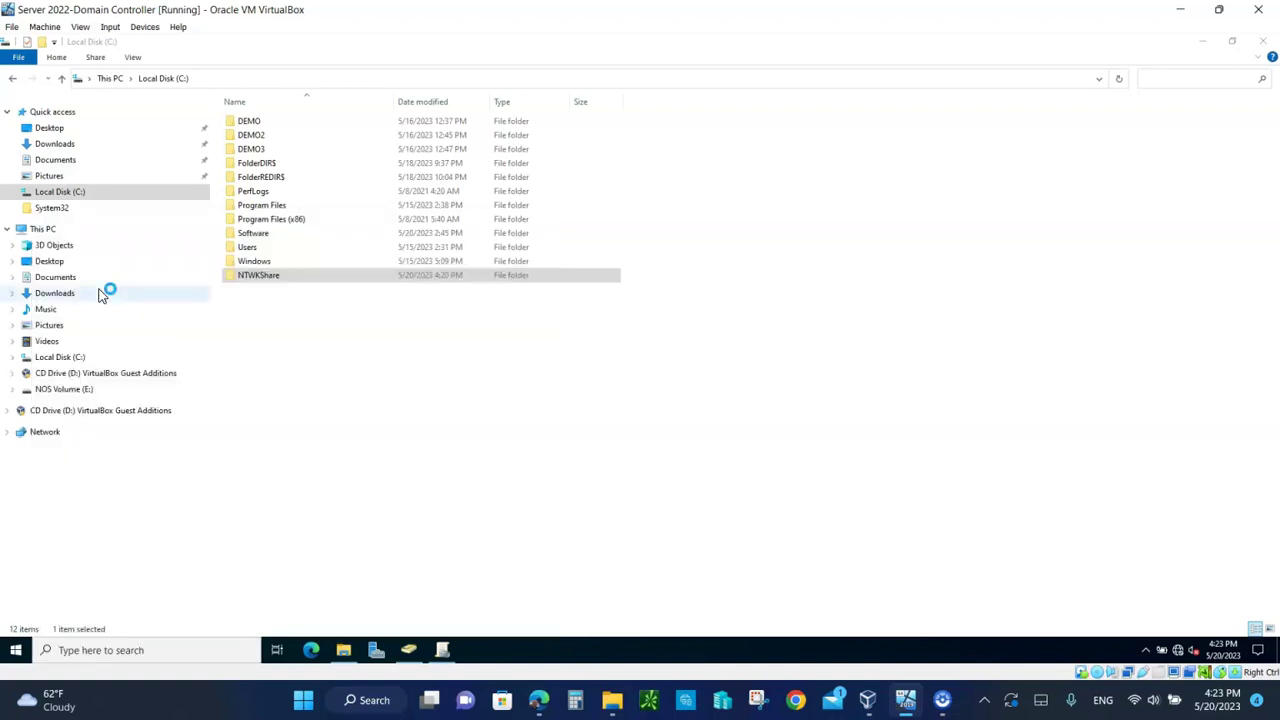
pyautogui.moveTo(355, 100); pyautogui.dragTo(706, 123)
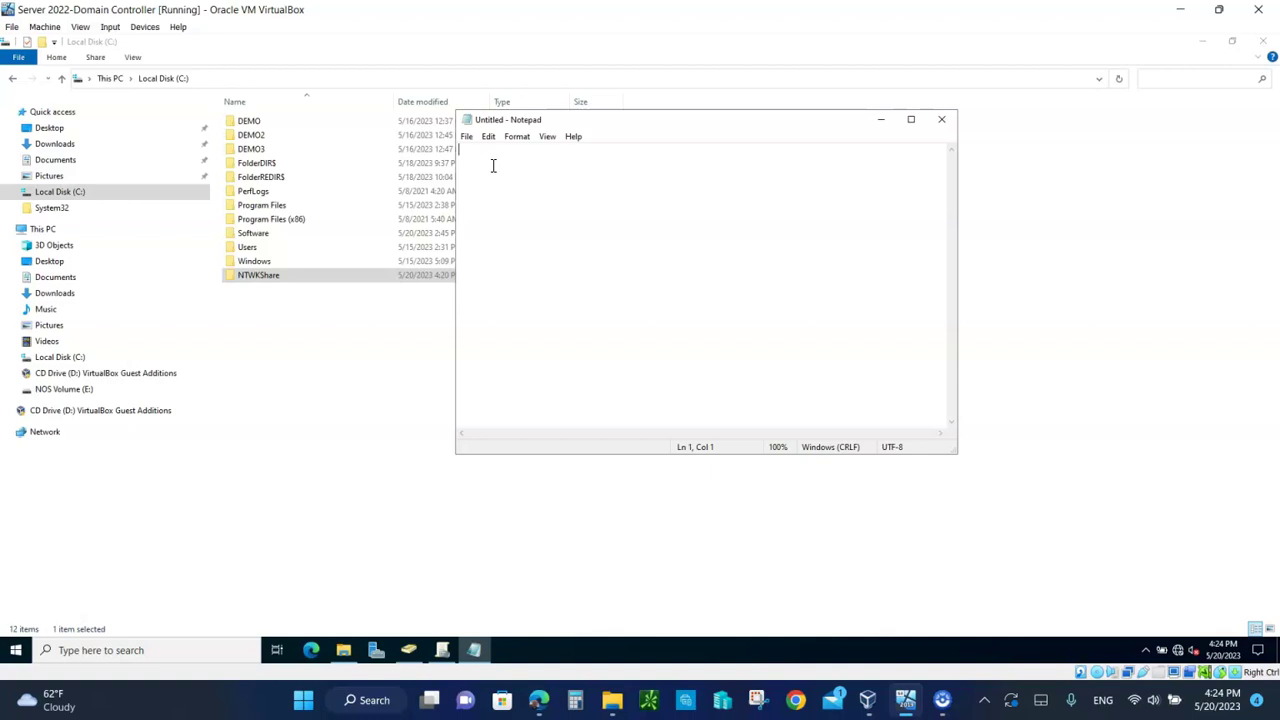
pyautogui.write('net use m:')
pyautogui.hotkey('ctrl', 'v')
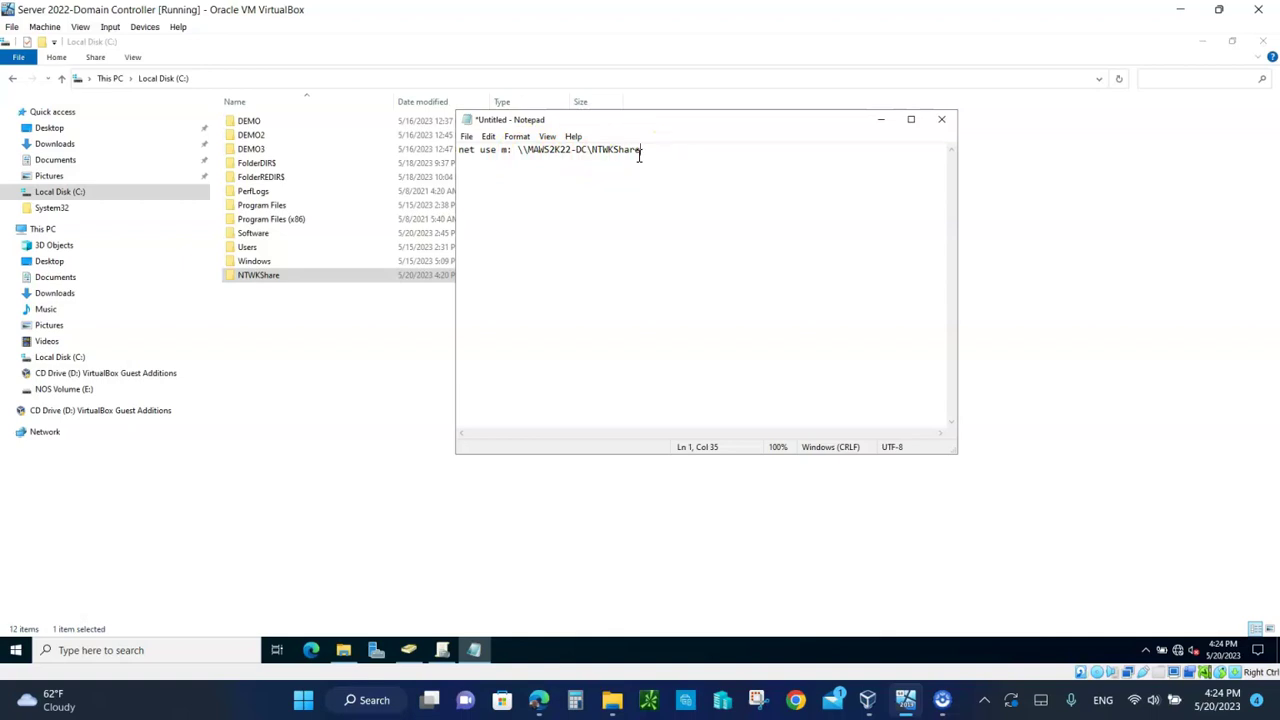
# Prepare to save the script in Documents as map.bat with file type All Files
pyautogui.click(465, 138)
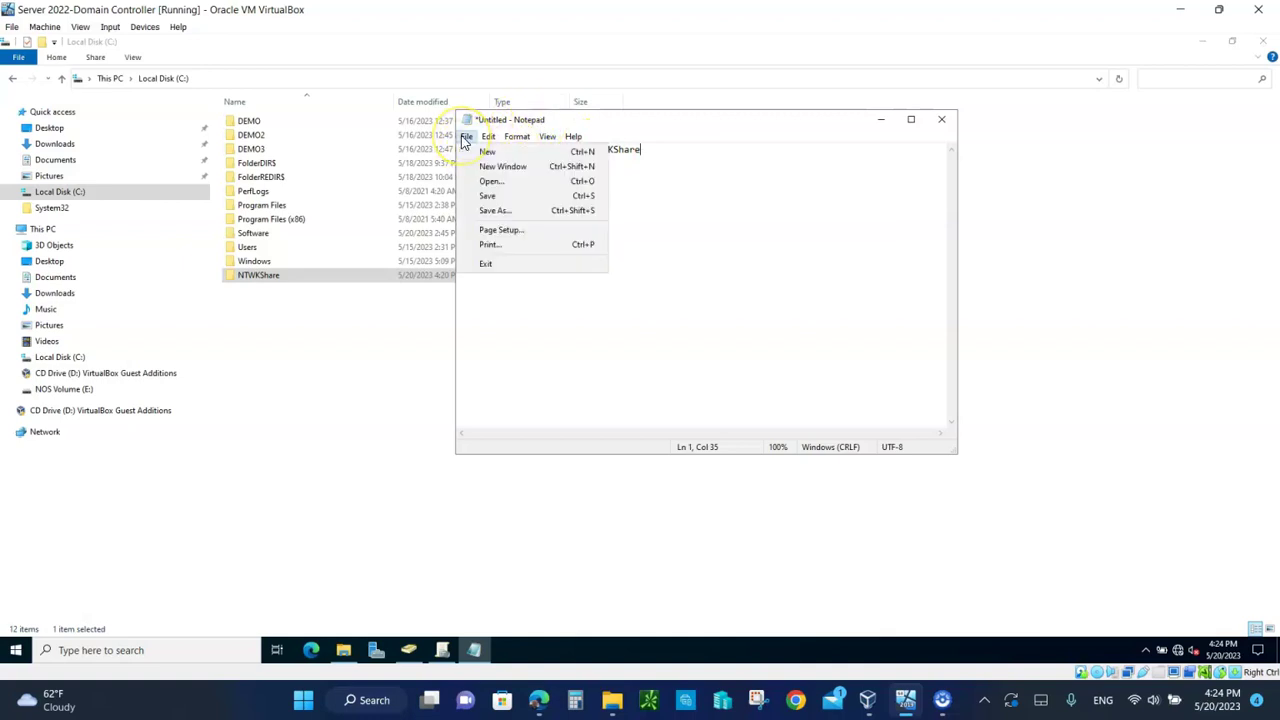
pyautogui.click(491, 211)
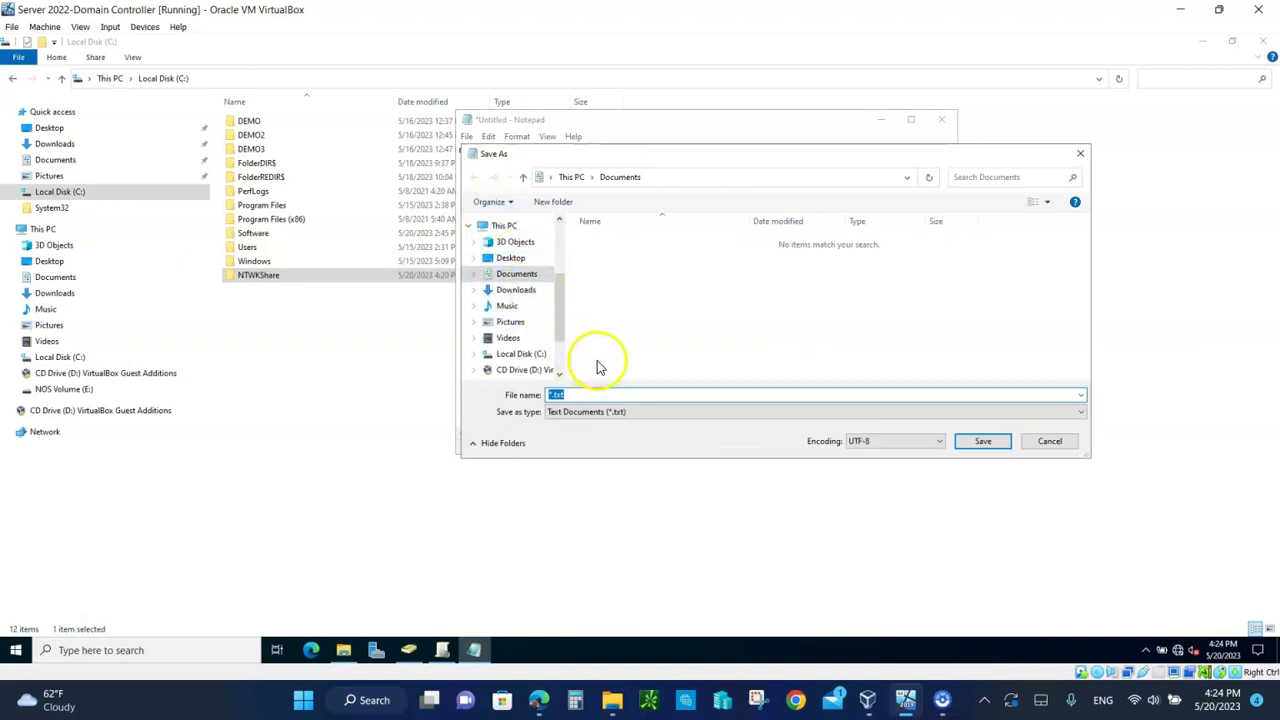
pyautogui.click(638, 414)
pyautogui.click(583, 436)
pyautogui.click(562, 395)
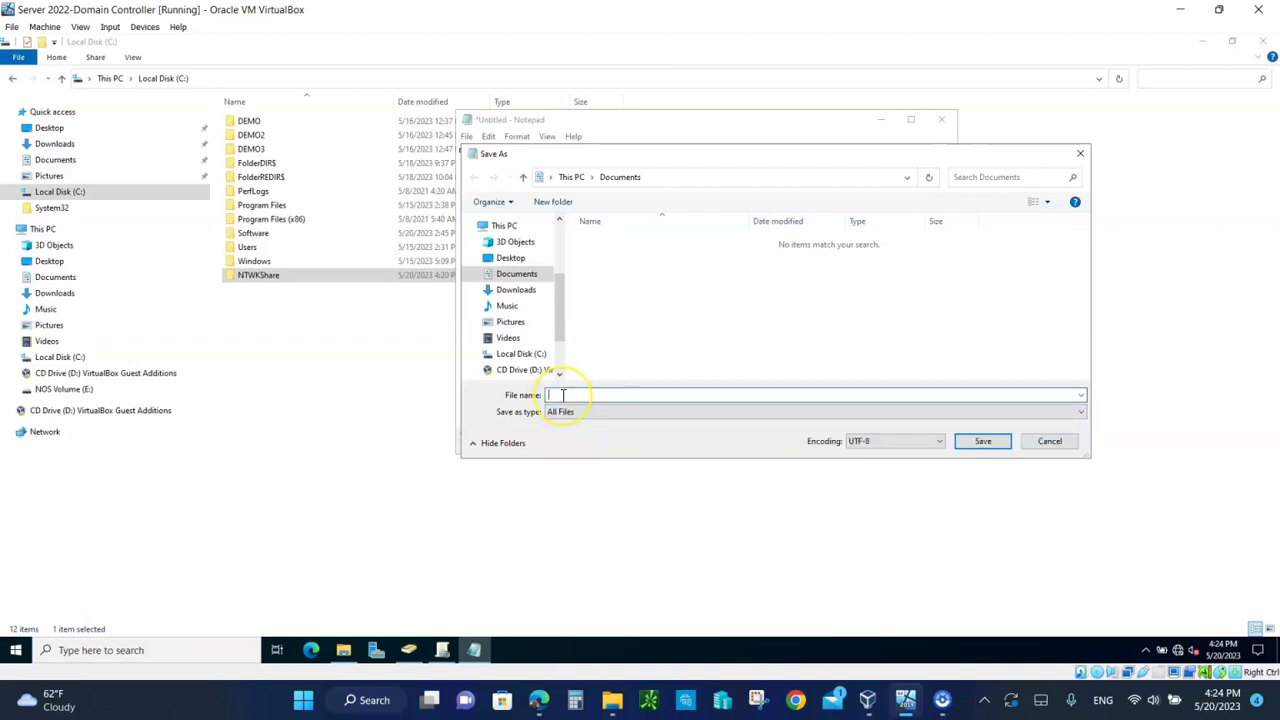
pyautogui.write('map.bat')
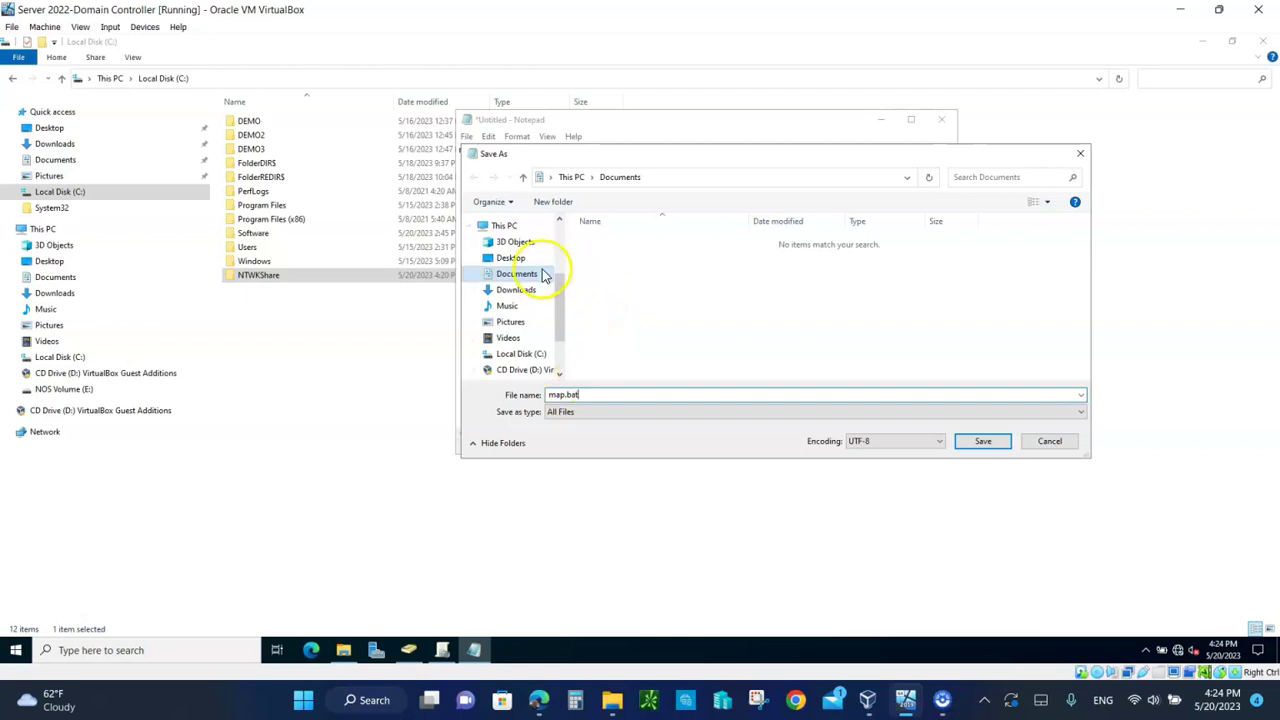
# Save the net use script as map.bat in the C:\NTWKShare folder
pyautogui.click(524, 355)
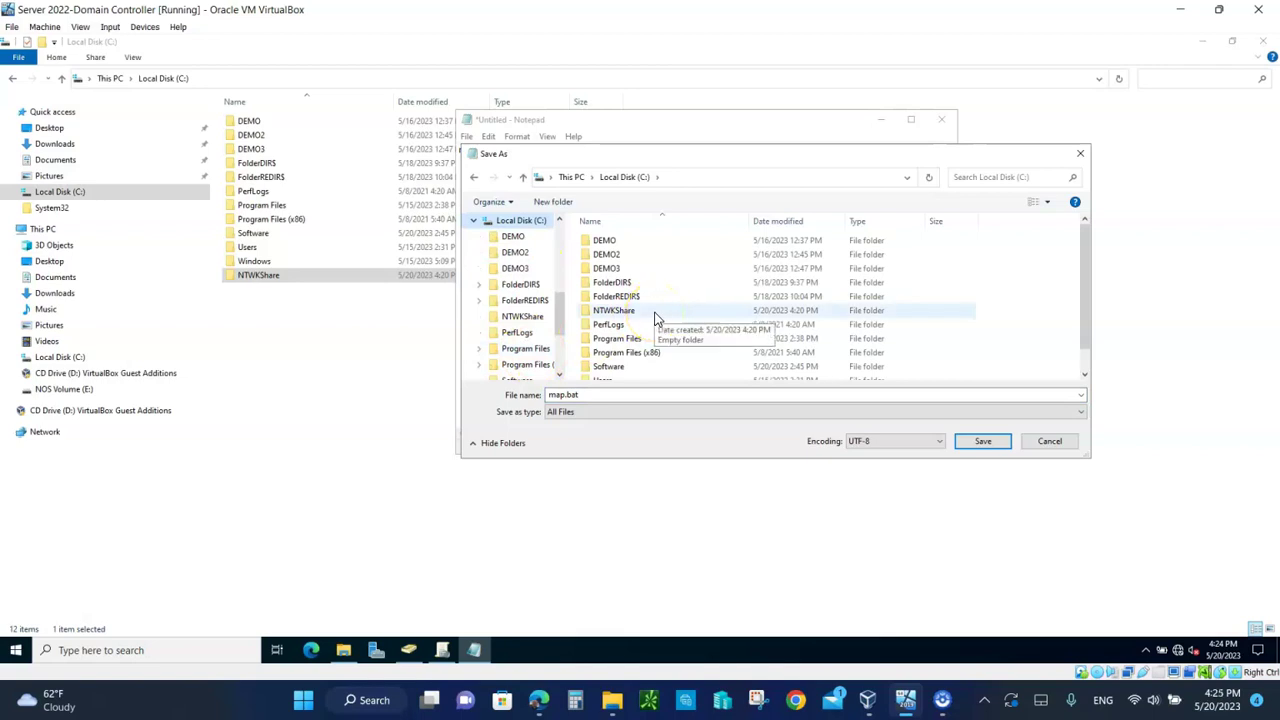
pyautogui.scroll(-1, 656, 318)
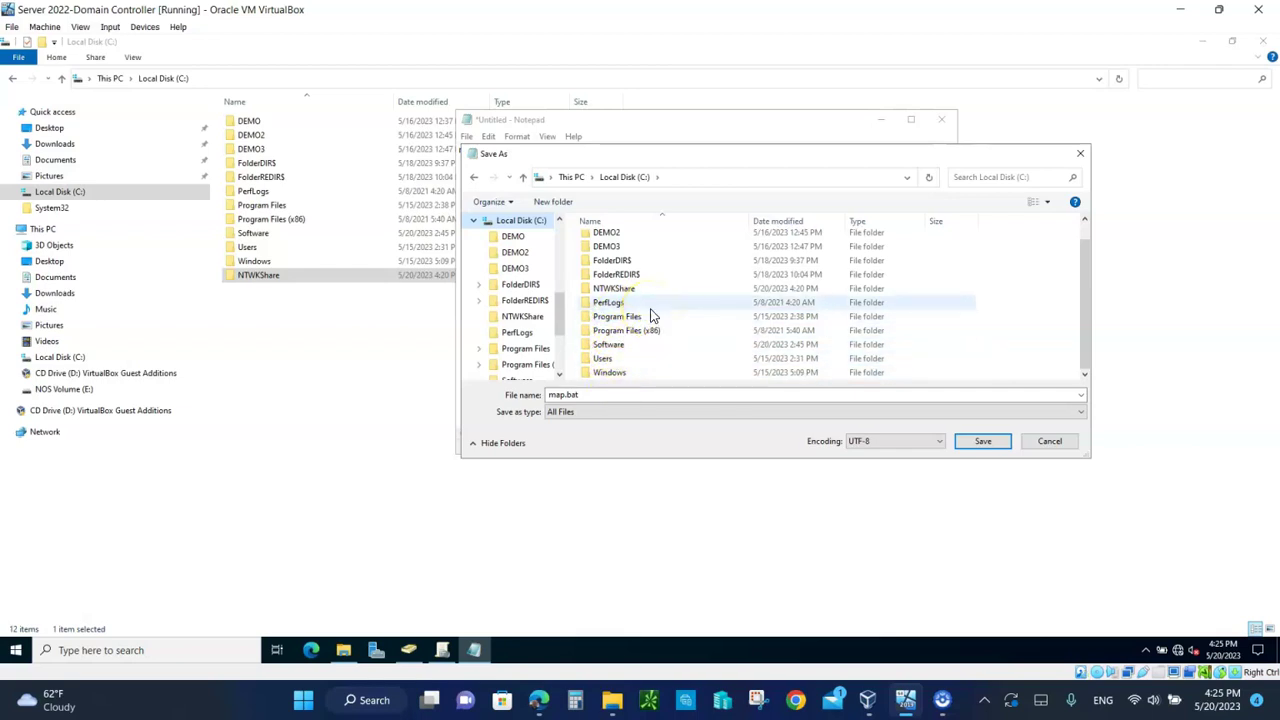
pyautogui.moveTo(1090, 312); pyautogui.dragTo(1089, 248)
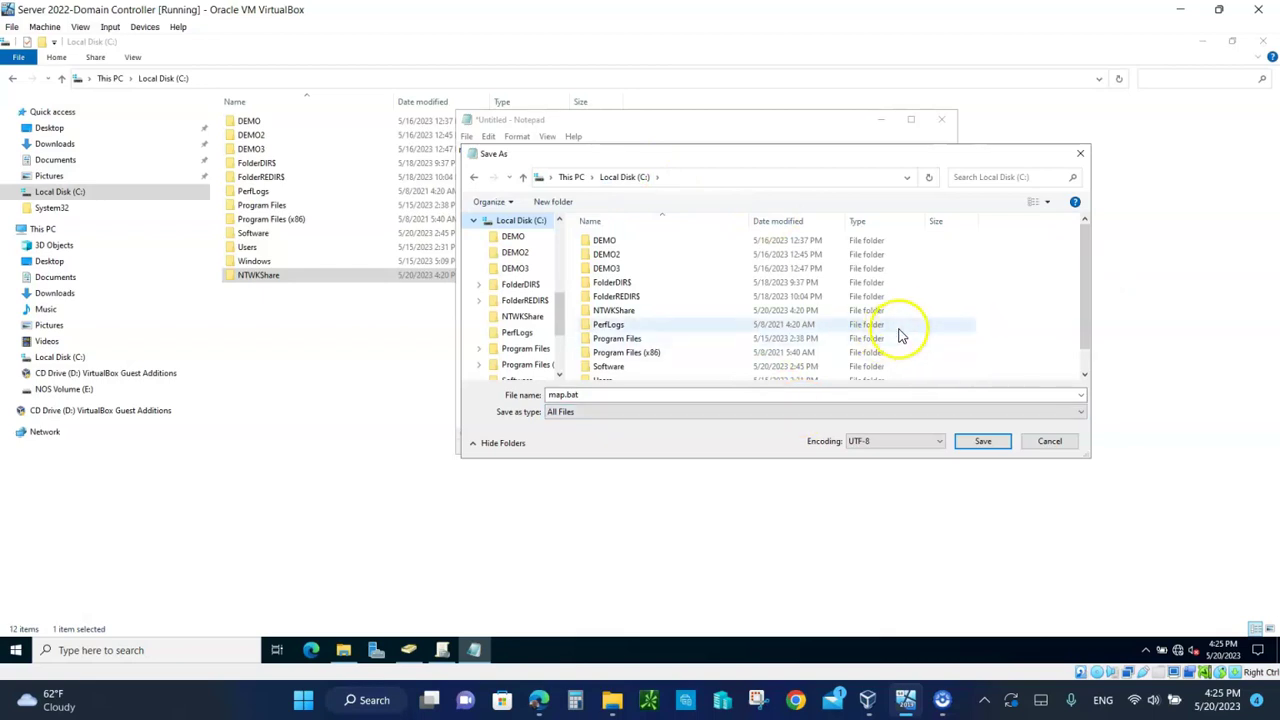
pyautogui.click(1090, 368)
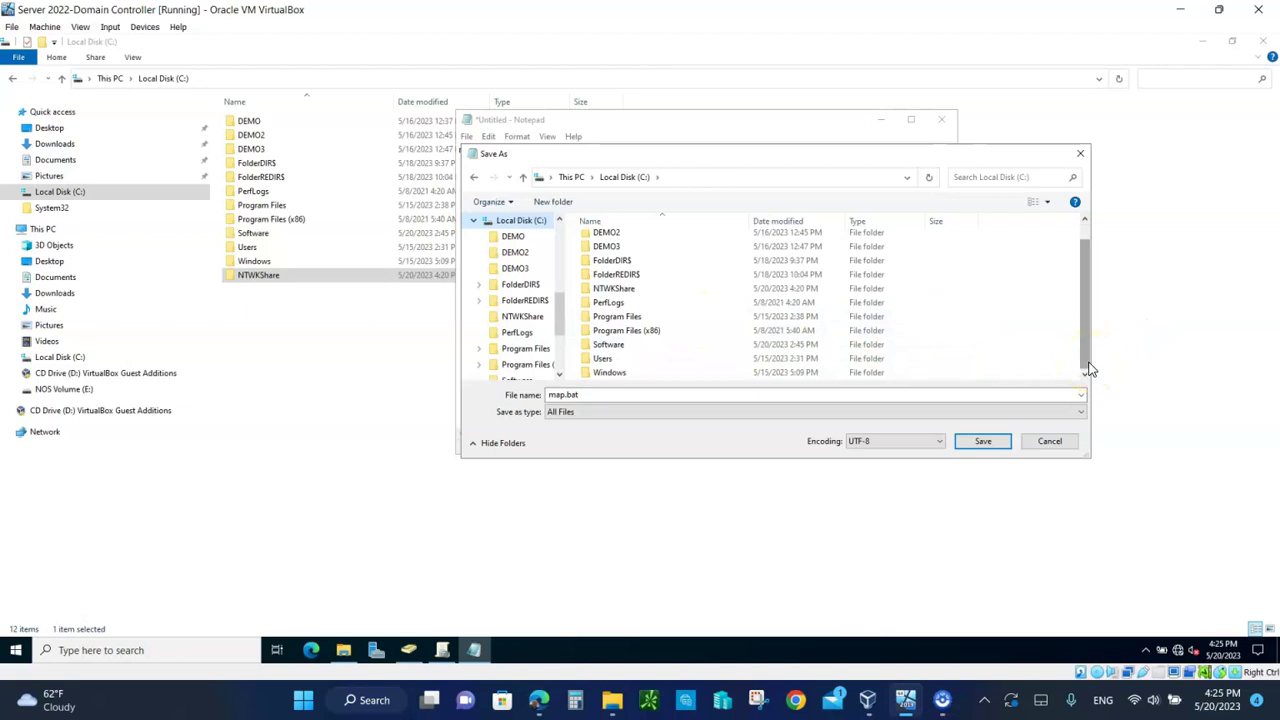
pyautogui.click(615, 289)
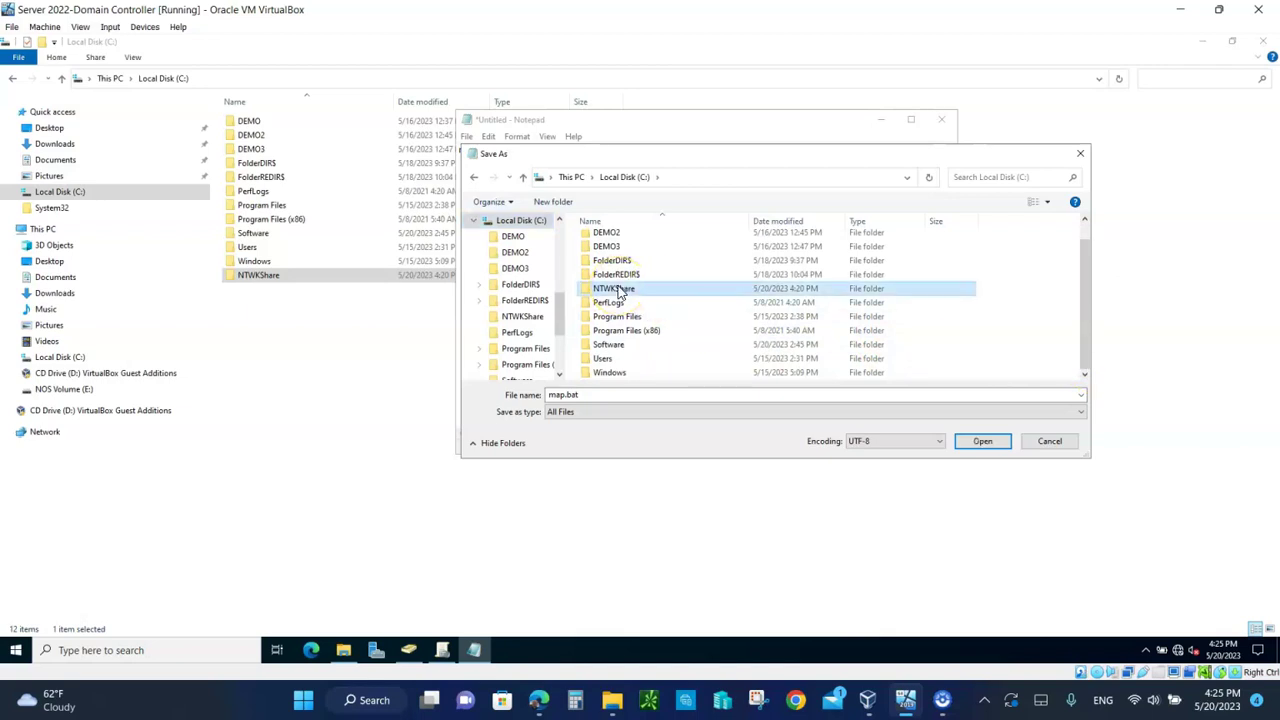
pyautogui.doubleClick(615, 289)
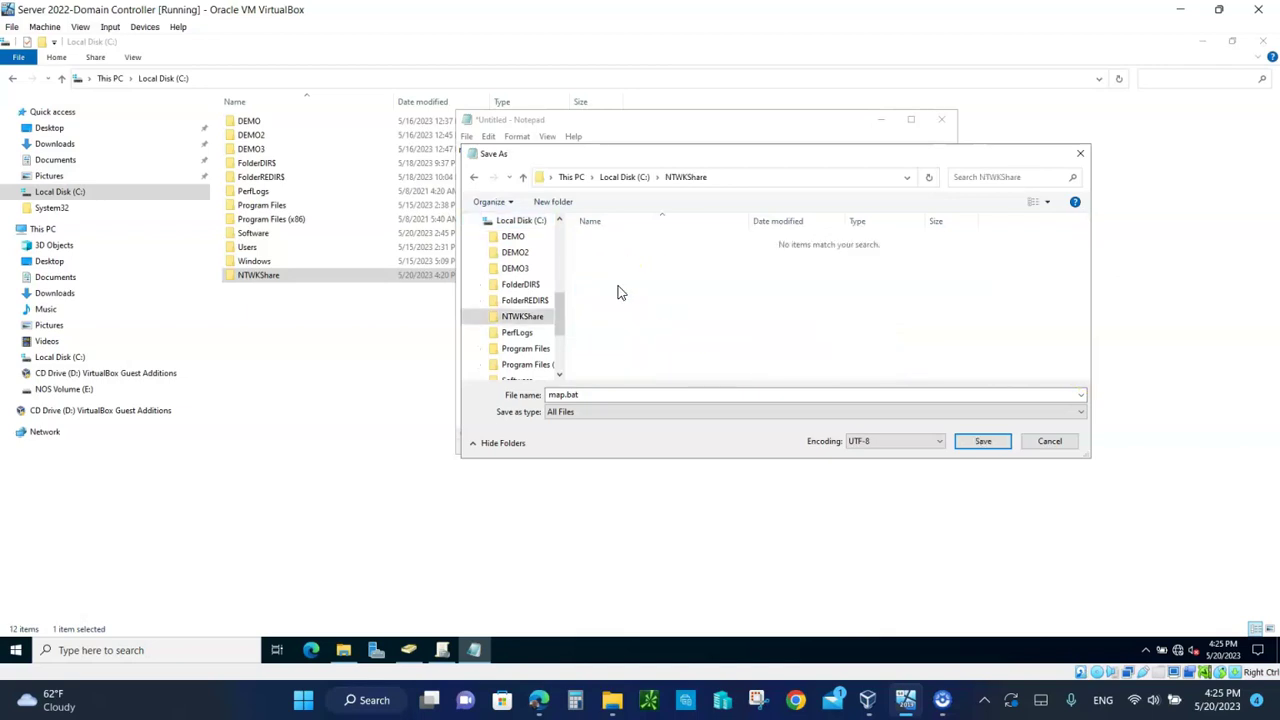
pyautogui.click(968, 452)
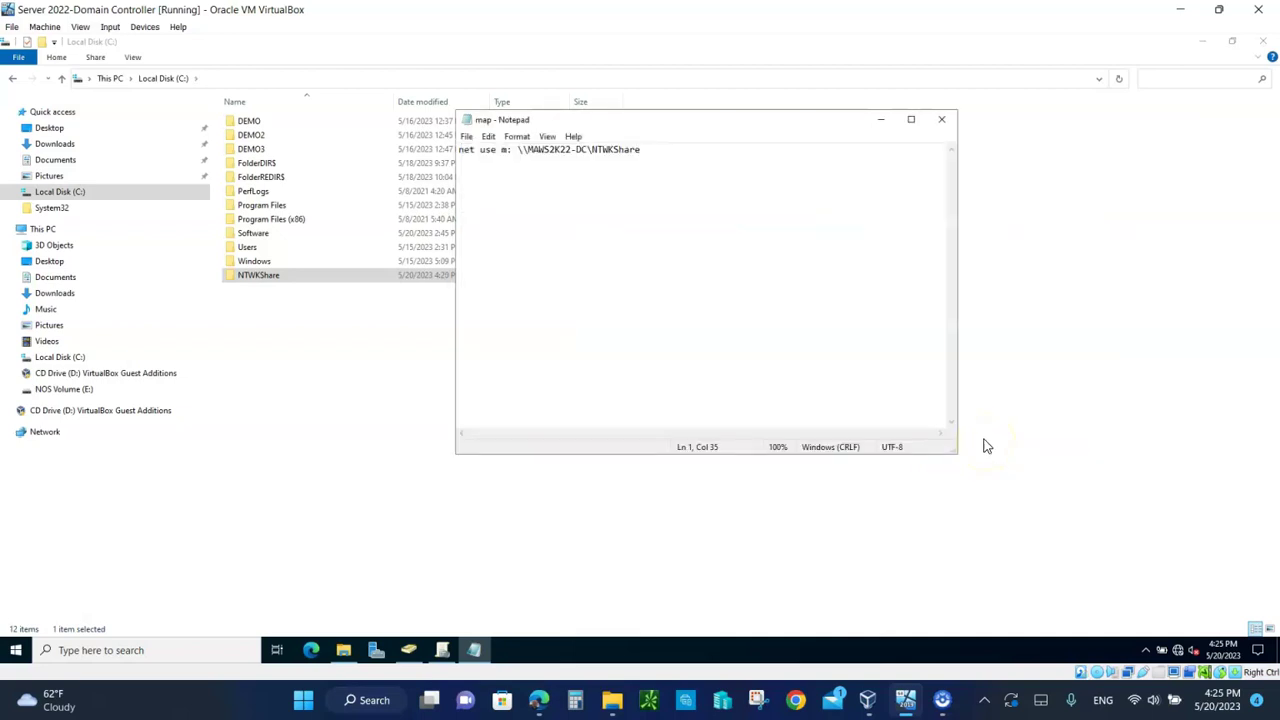
# Close Notepad and browse This PC > Local Disk (C:) > NTWKShare to find map.bat
pyautogui.click(943, 121)
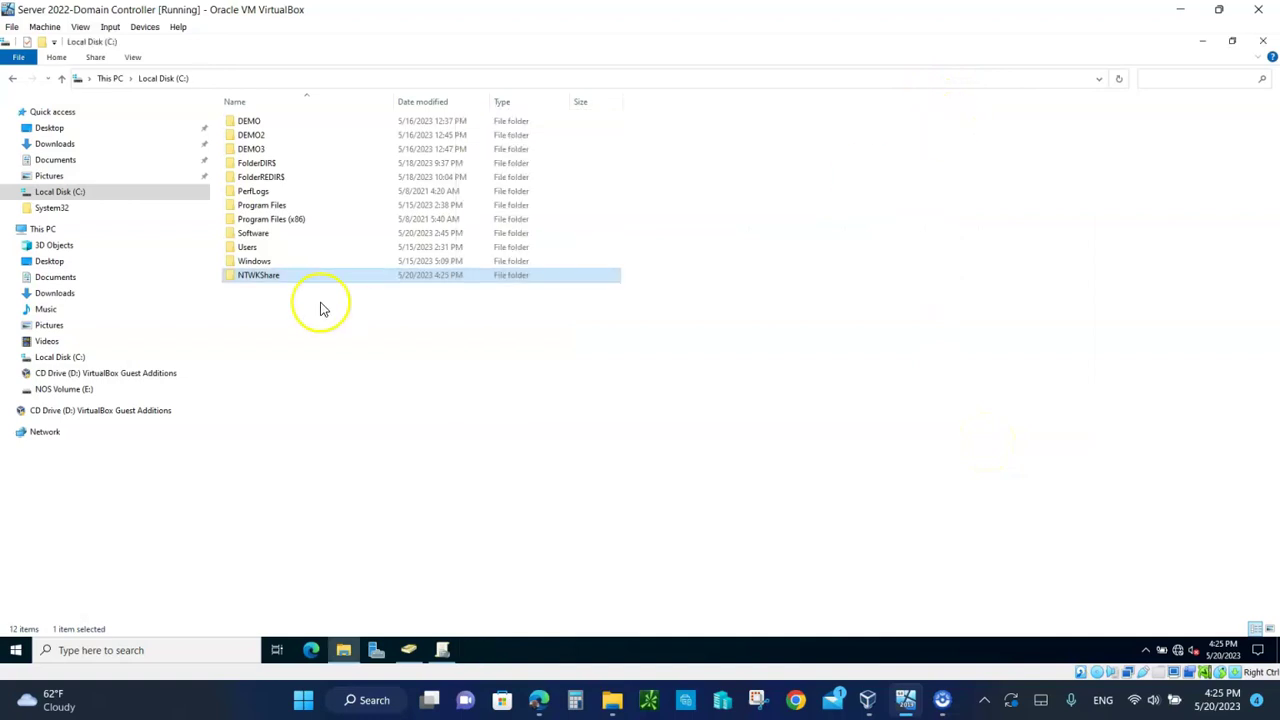
pyautogui.doubleClick(256, 278)
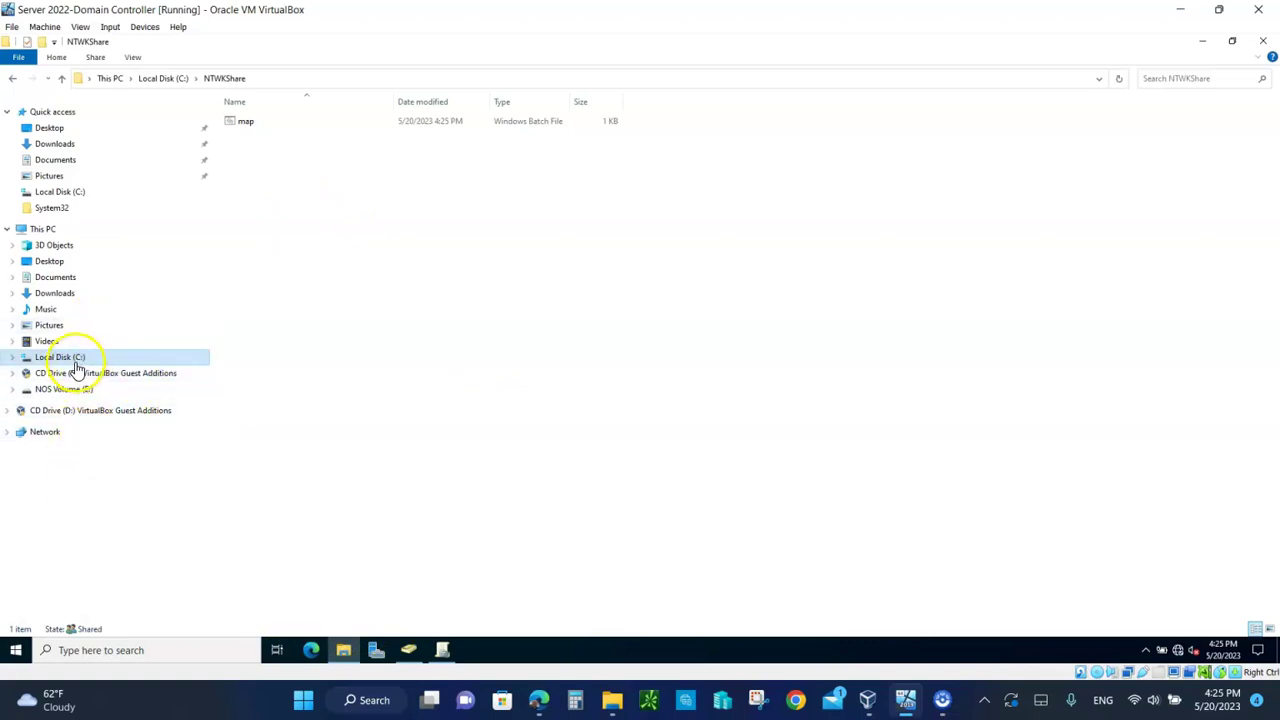
pyautogui.doubleClick(42, 232)
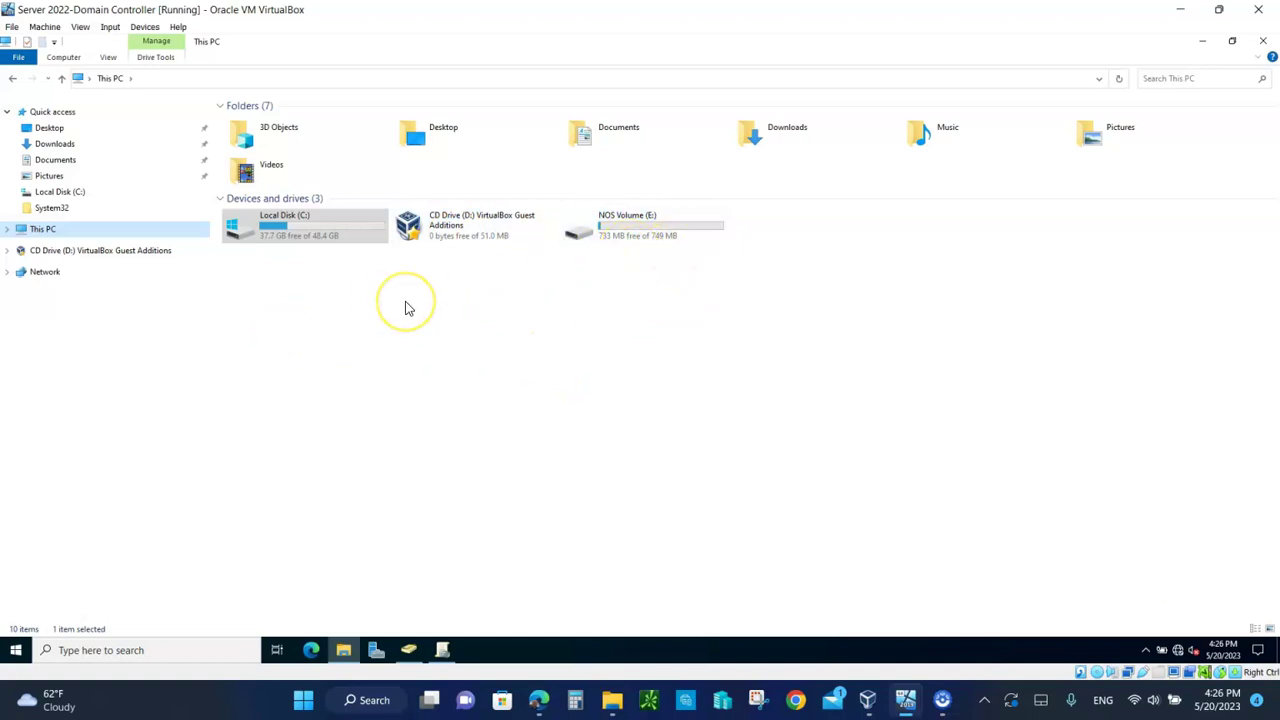
pyautogui.click(75, 195)
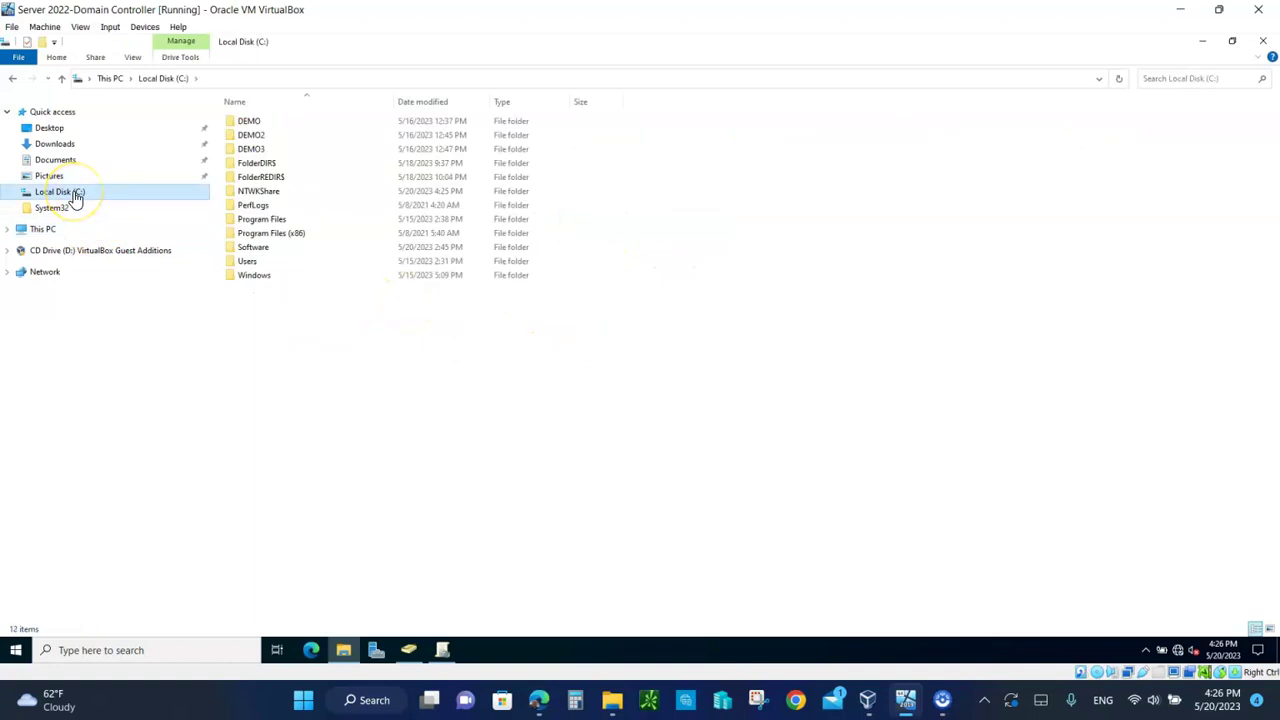
pyautogui.doubleClick(260, 191)
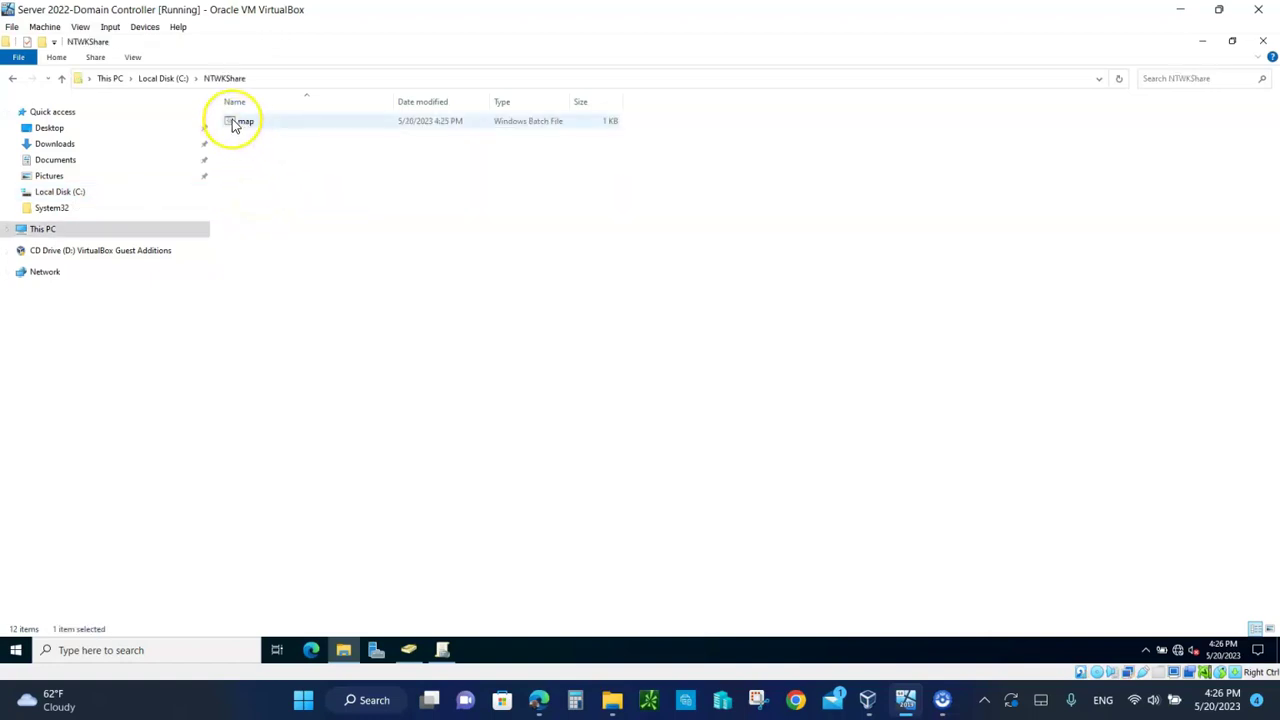
# Run map.bat and check in This PC that NTWKShare appears as drive M:
pyautogui.doubleClick(232, 120)
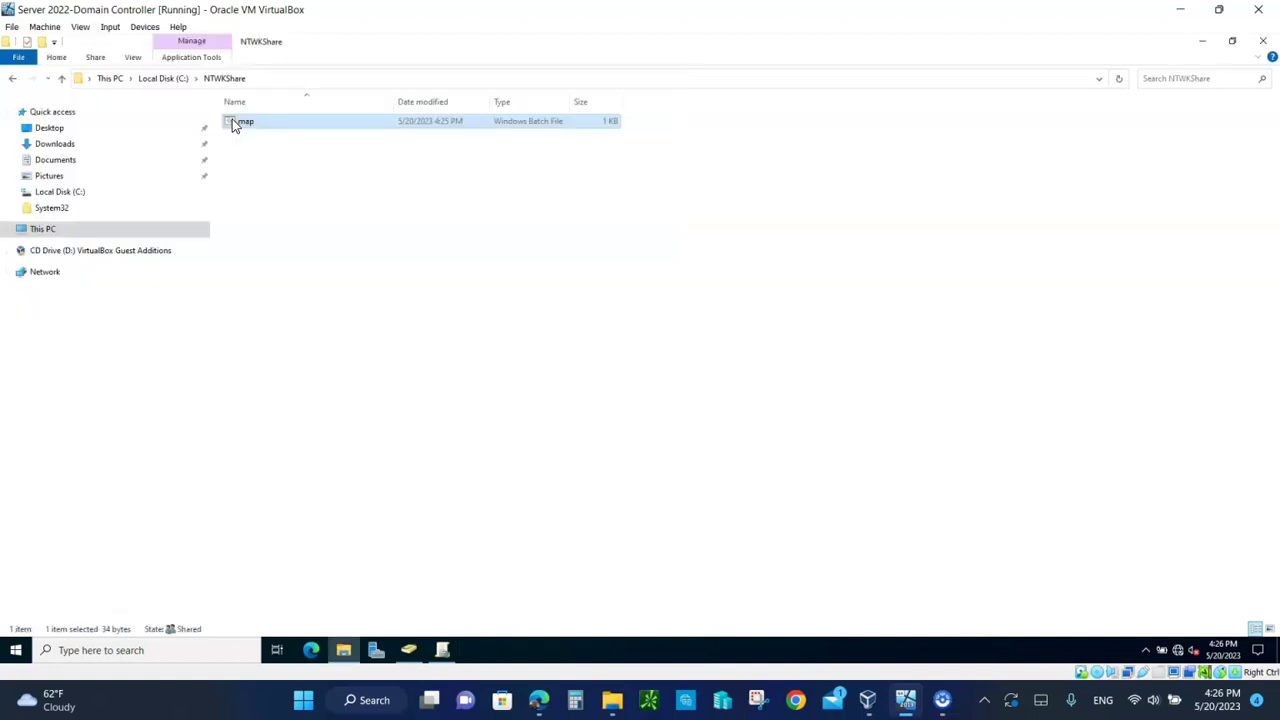
pyautogui.click(47, 230)
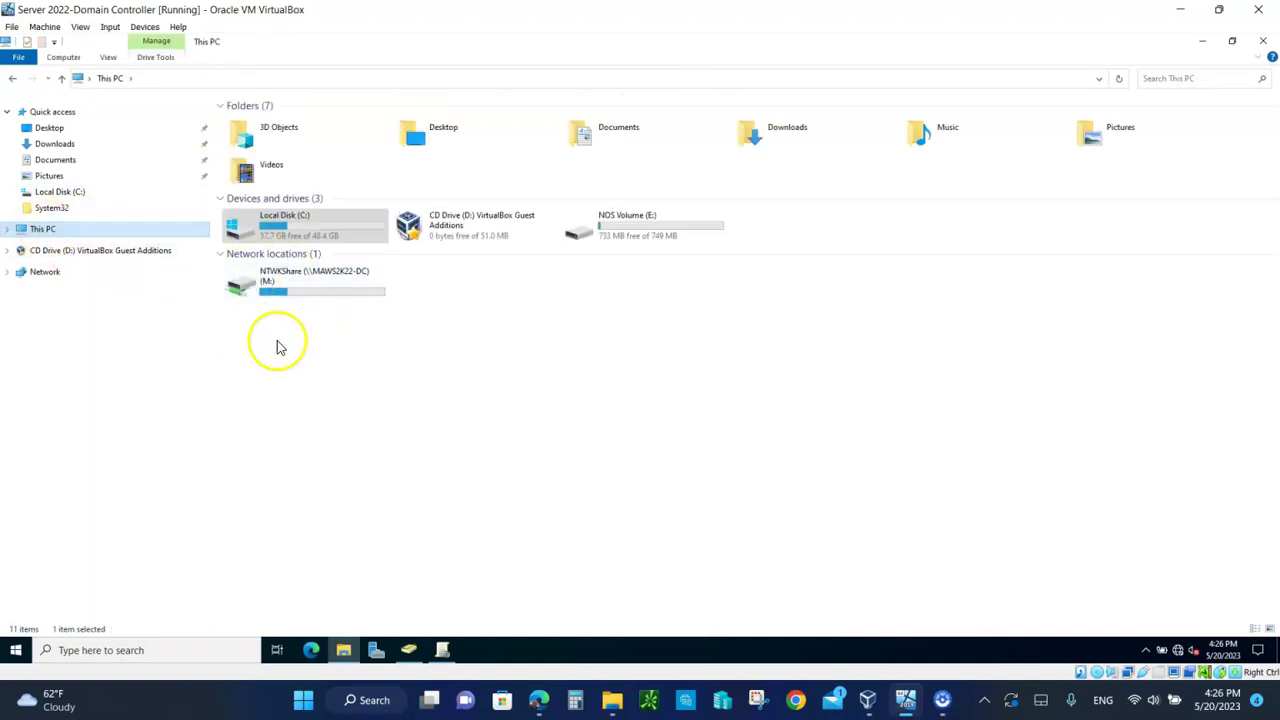
pyautogui.click(268, 288)
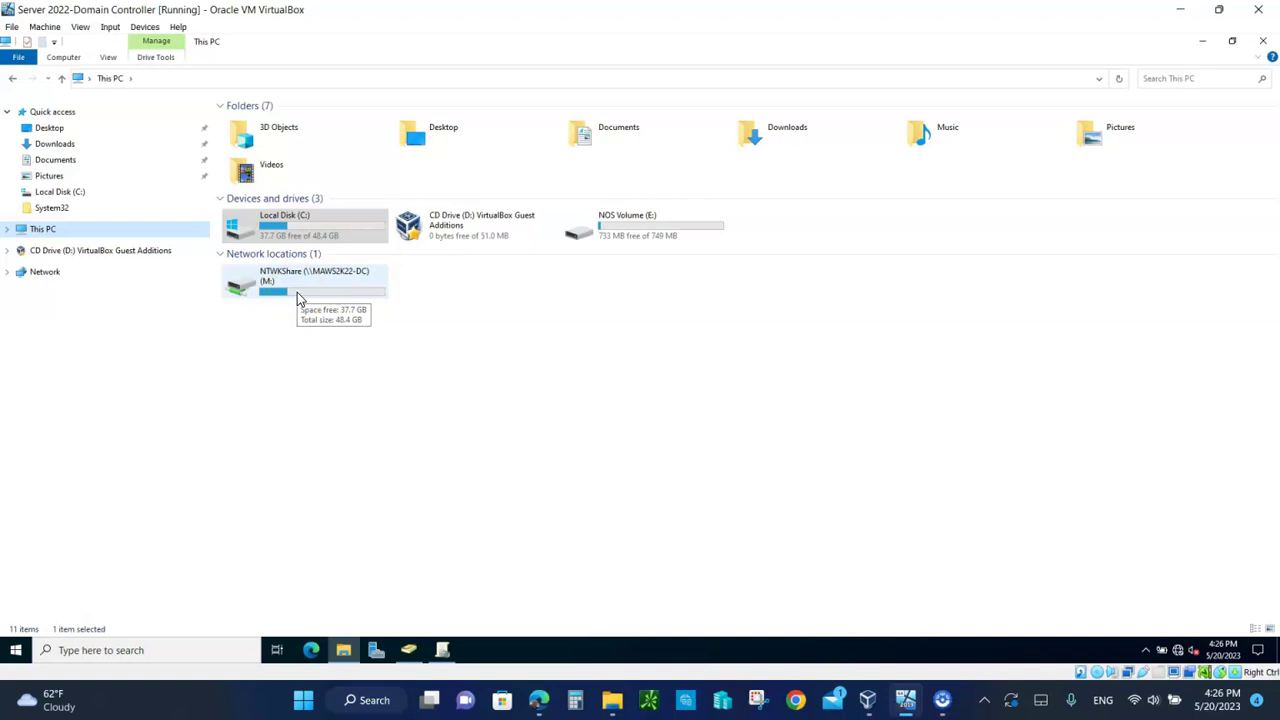
# Disconnect the mapped NTWKShare (M:) drive and close File Explorer
pyautogui.click(291, 283)
pyautogui.rightClick(291, 283)
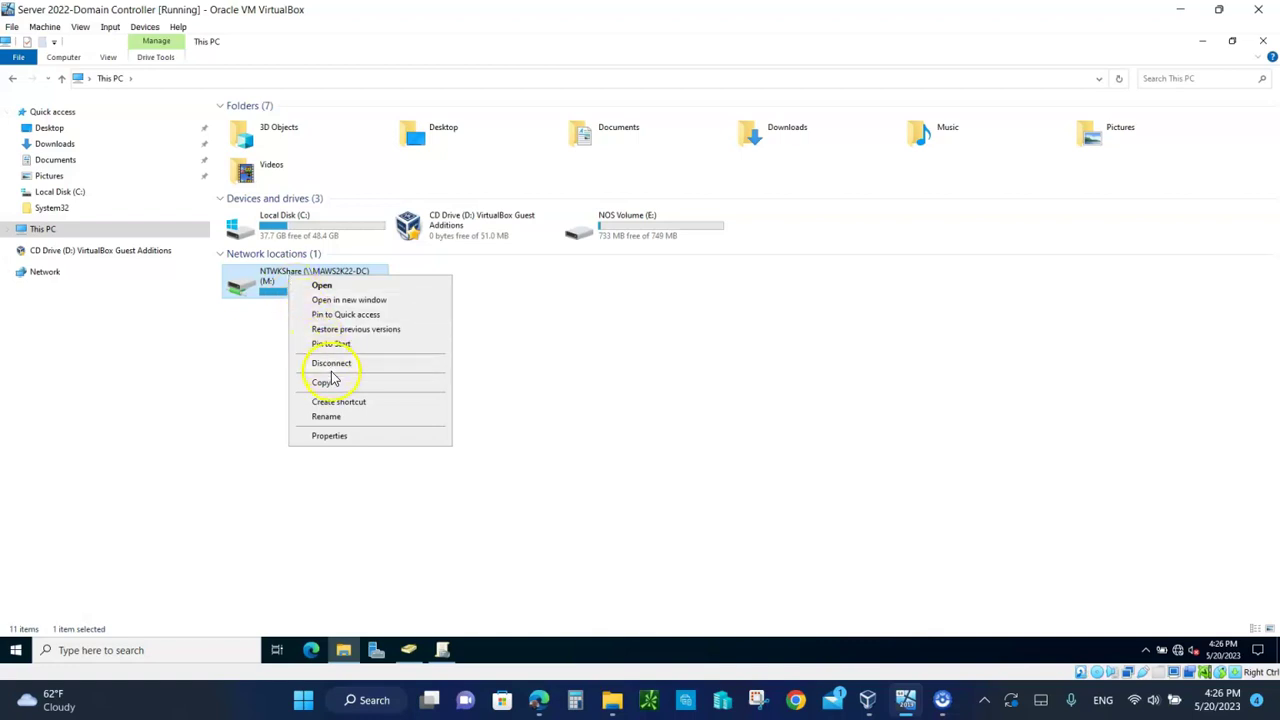
pyautogui.click(331, 365)
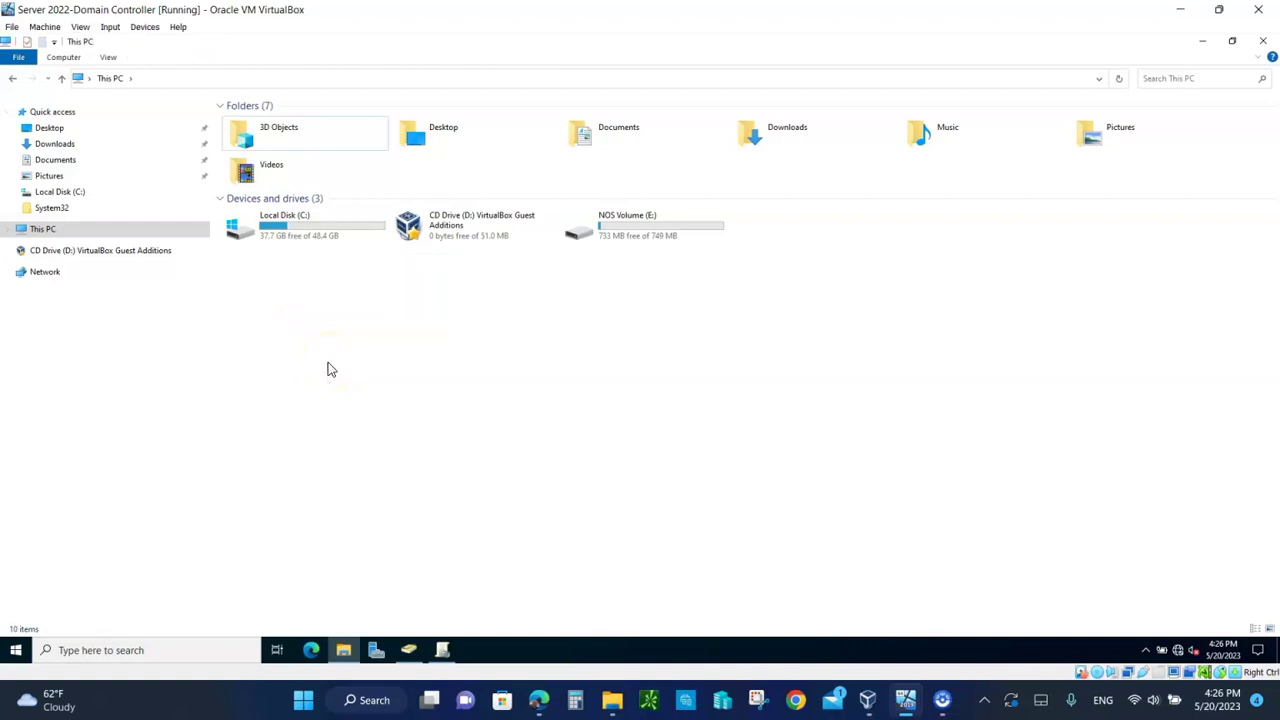
pyautogui.click(1263, 41)
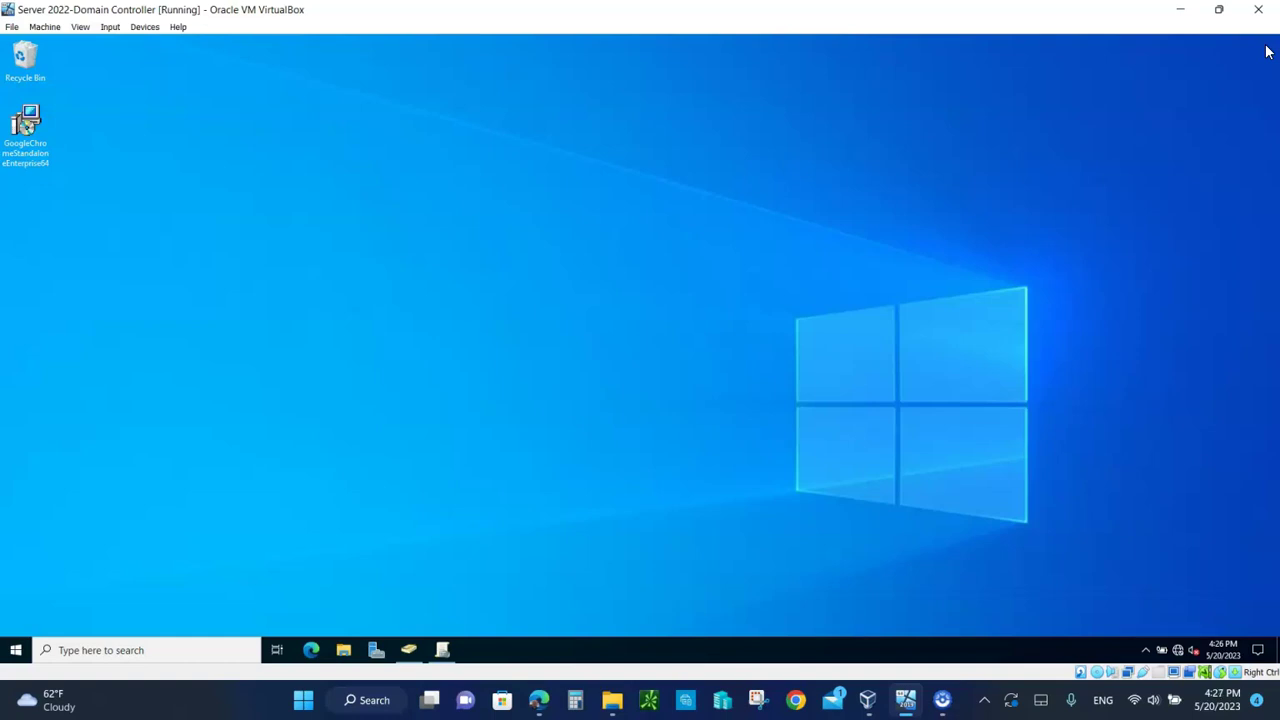
# Launch Group Policy Management from its pinned taskbar icon
pyautogui.click(441, 651)
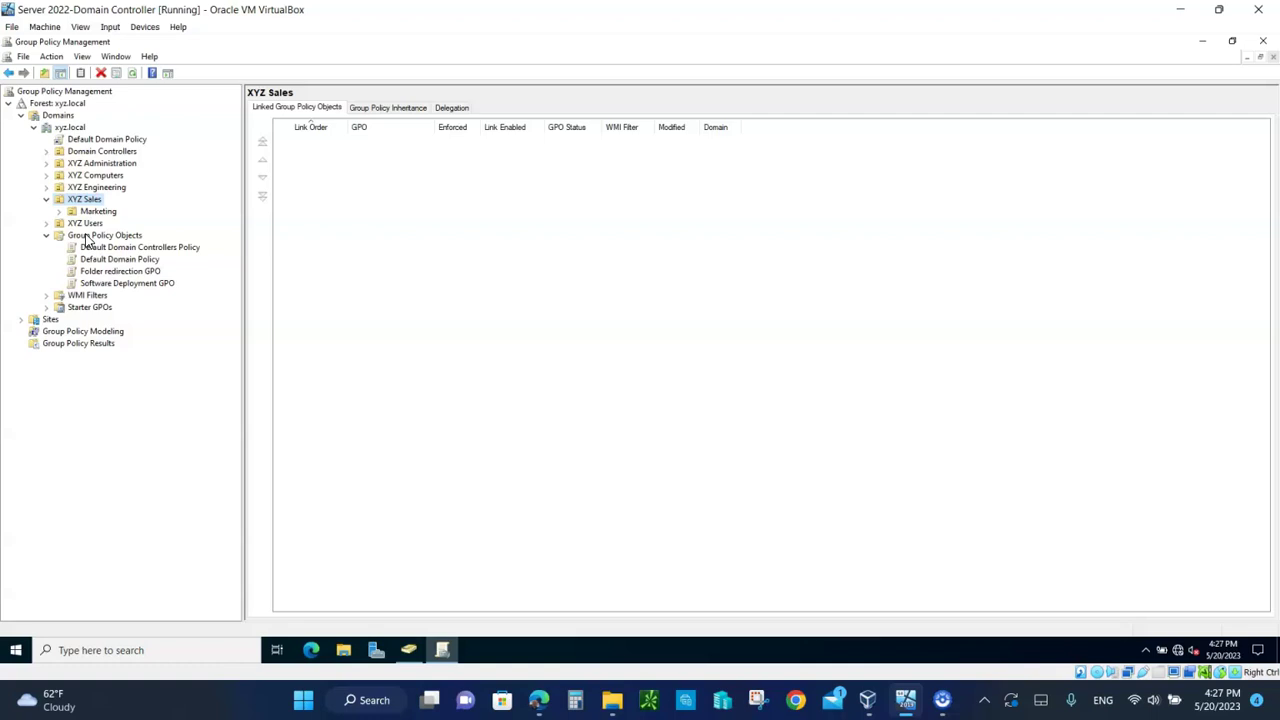
# Create a new GPO named 'Network Drive Script GPO' under Group Policy Objects
pyautogui.click(87, 238)
pyautogui.rightClick(87, 238)
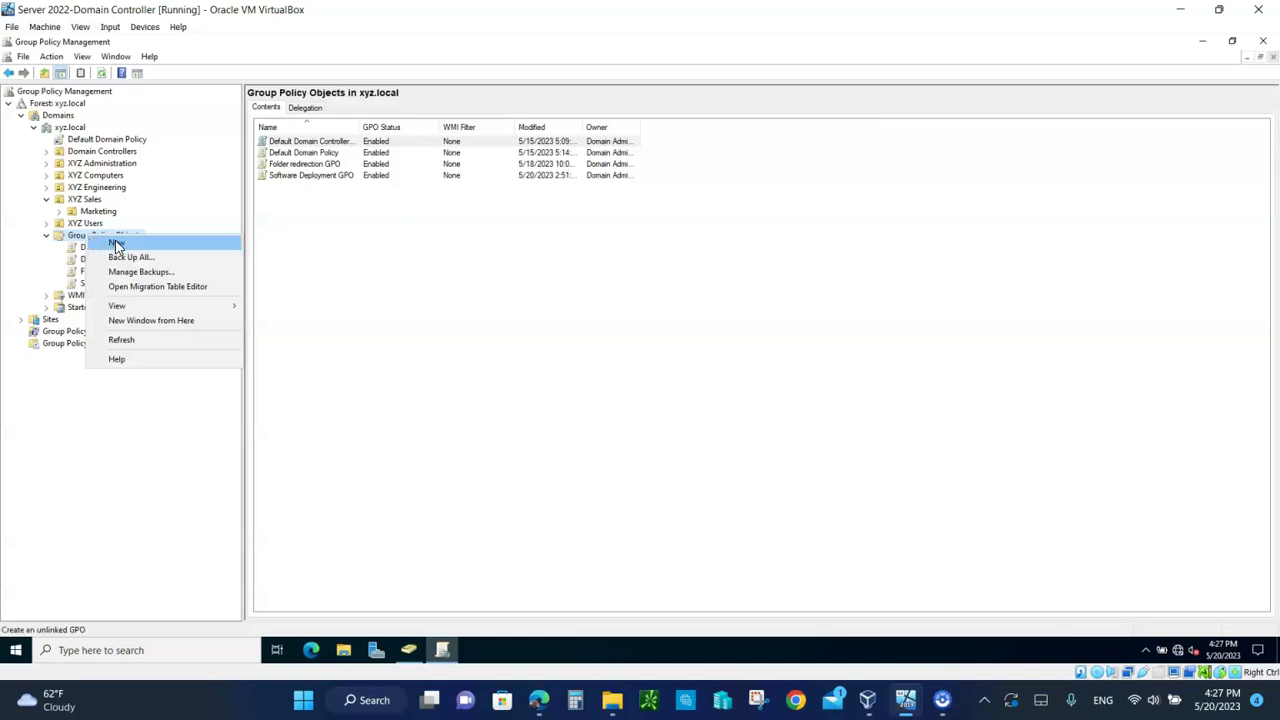
pyautogui.click(116, 243)
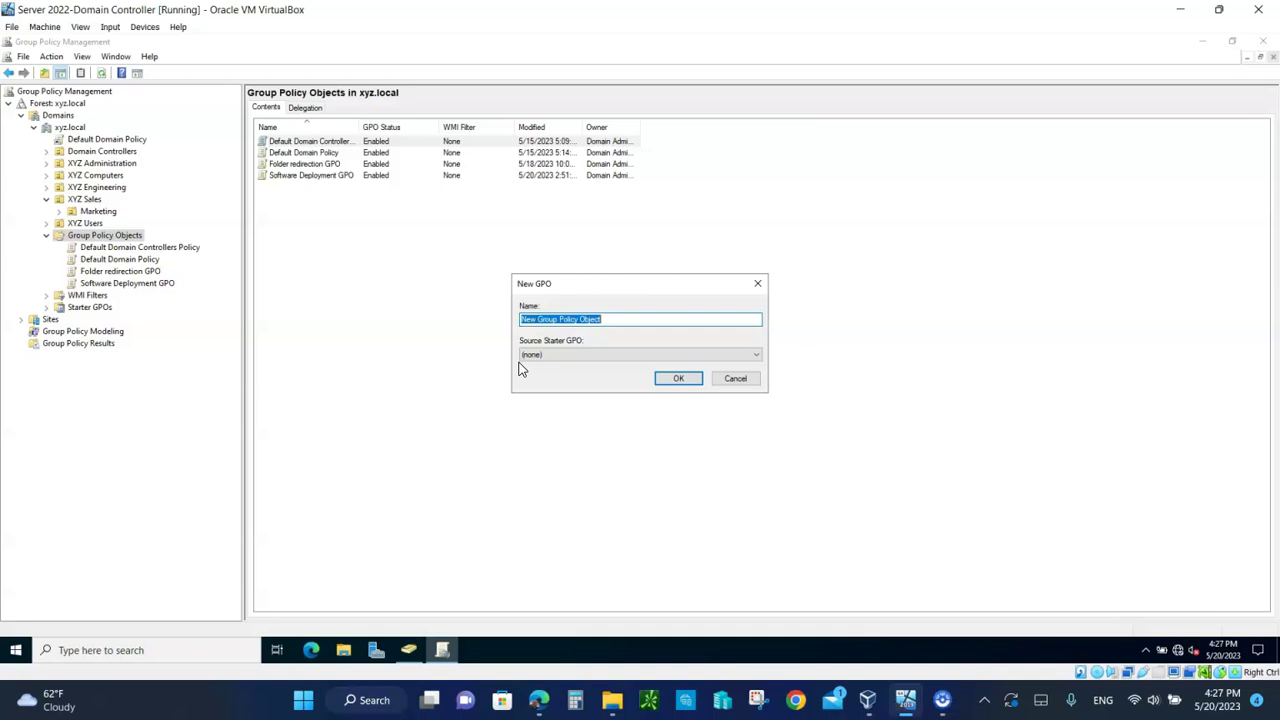
pyautogui.write('Network')
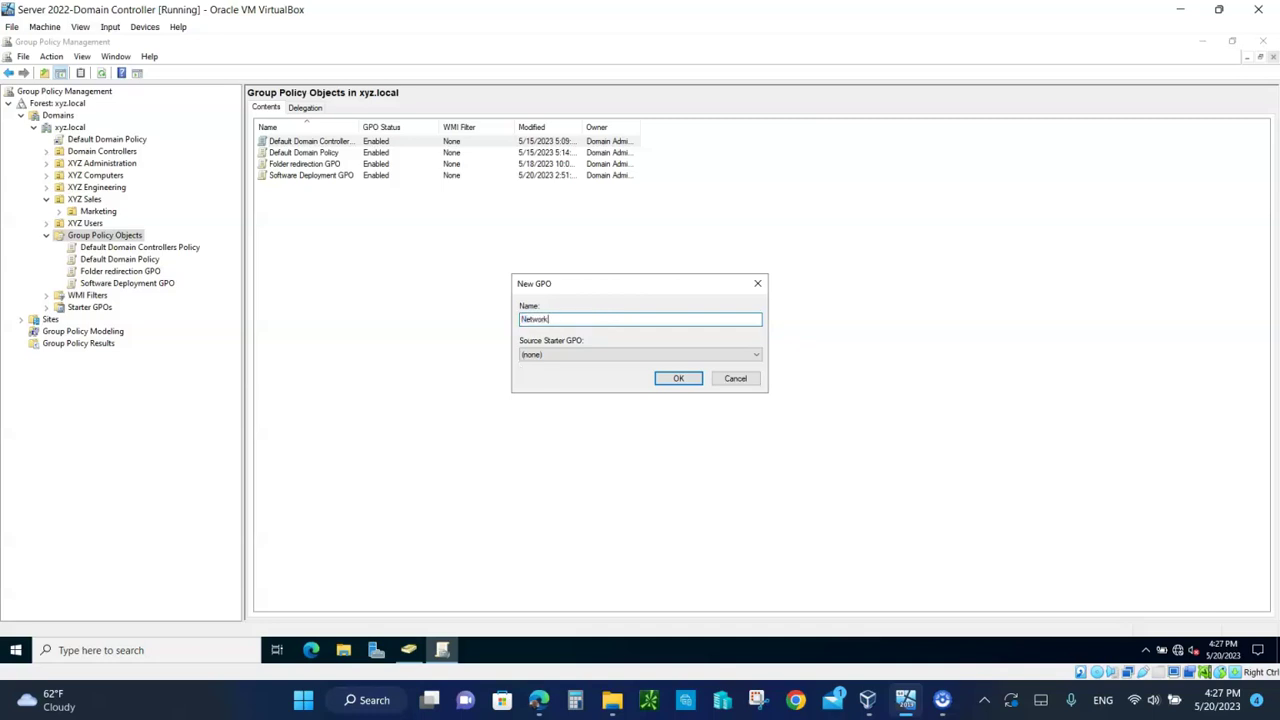
pyautogui.write(' Drive Script GPO')
pyautogui.click(680, 378)
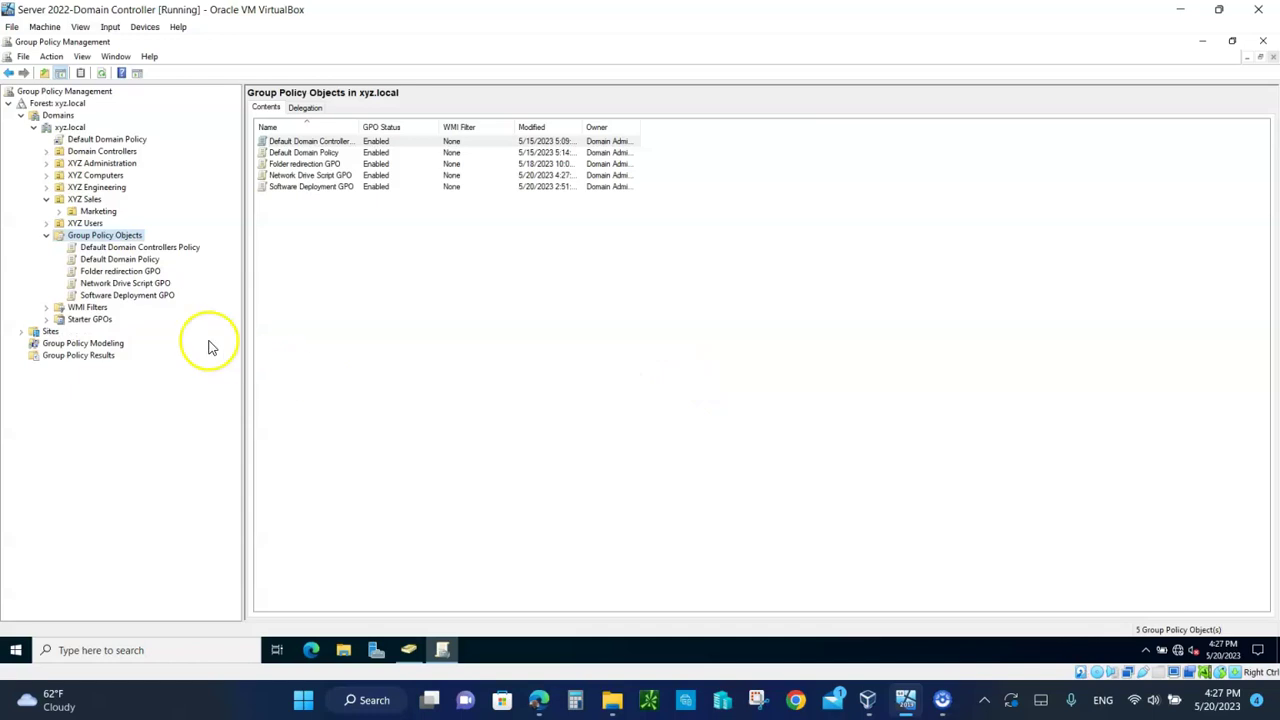
# Edit Network Drive Script GPO and go to User Configuration > Policies > Windows Settings > Scripts (Logon/Logoff)
pyautogui.rightClick(133, 285)
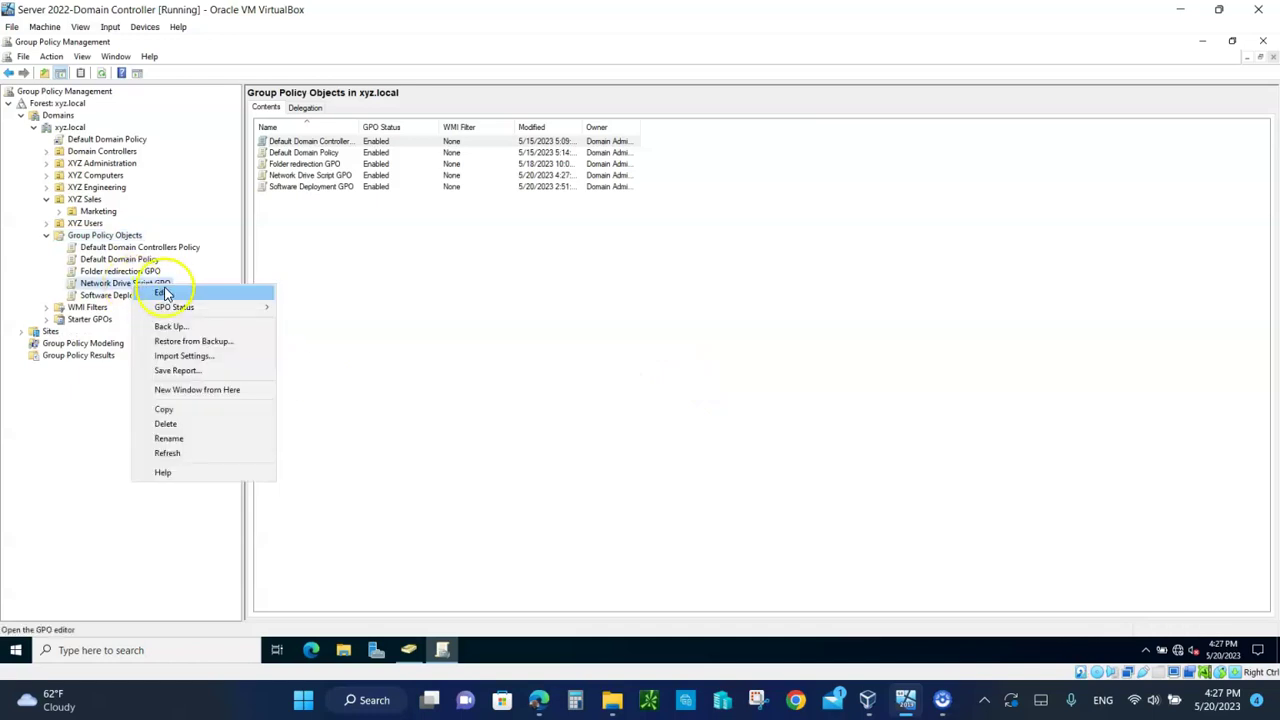
pyautogui.click(175, 292)
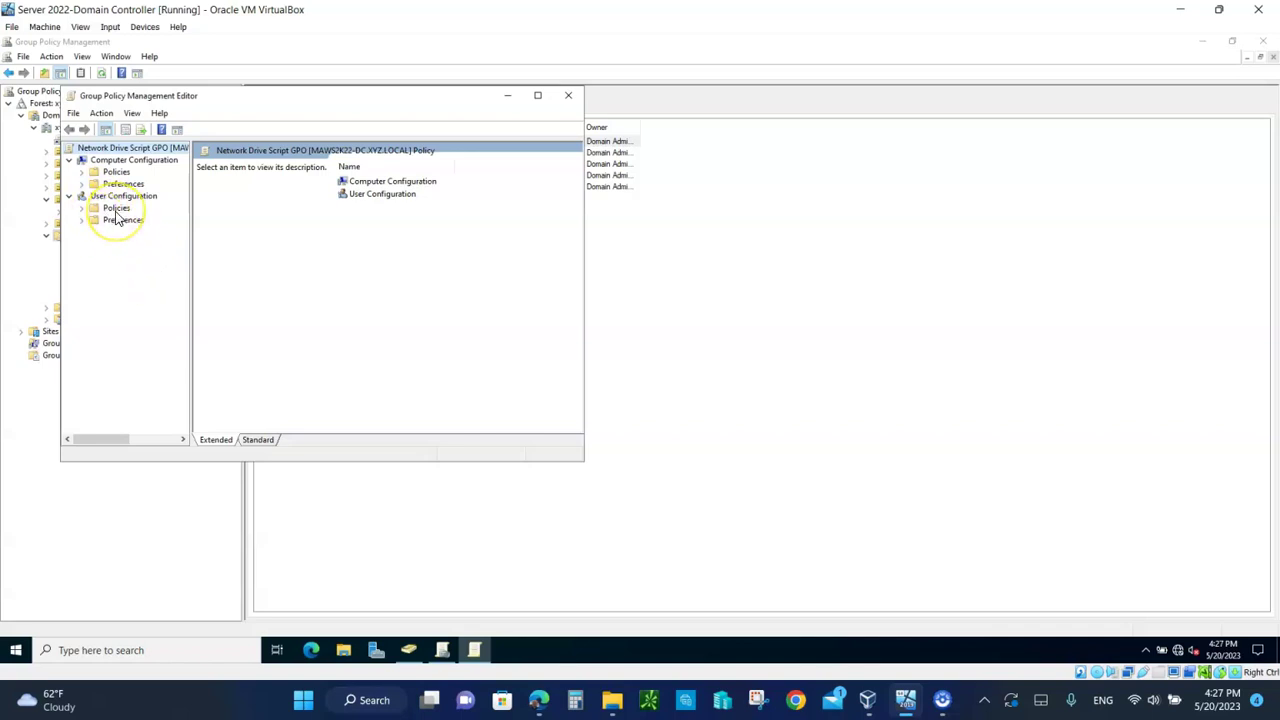
pyautogui.click(81, 208)
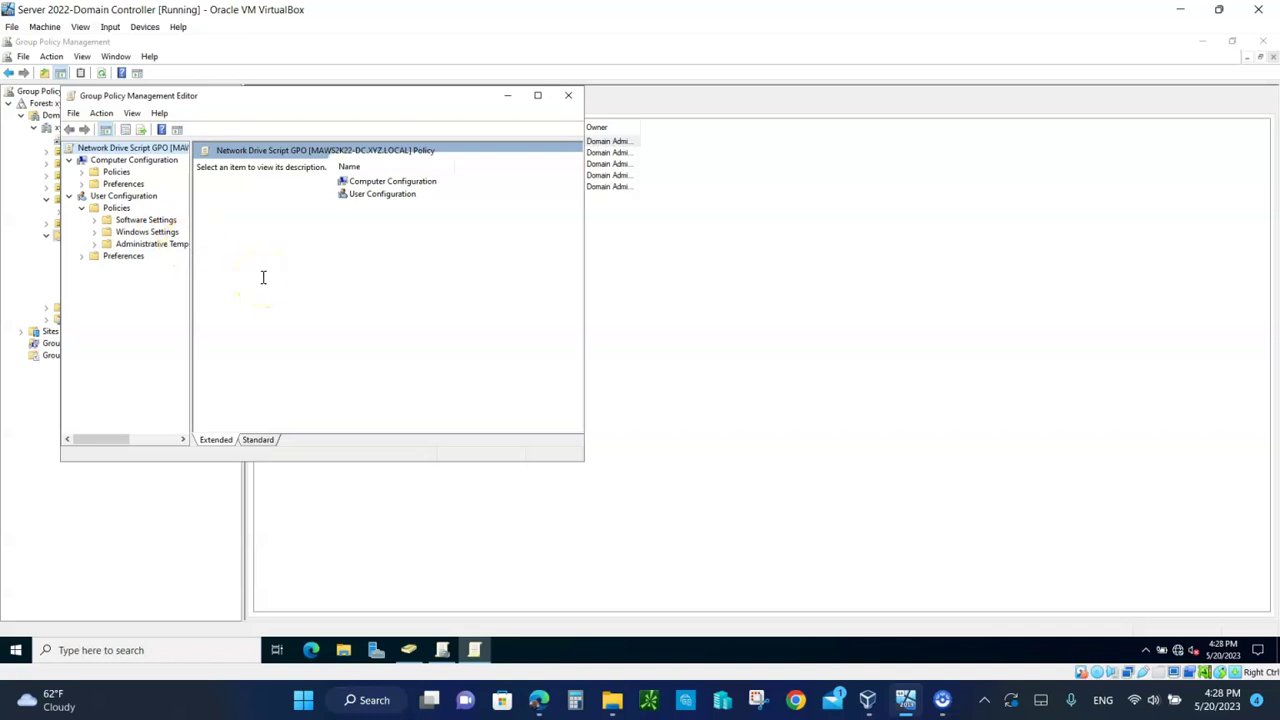
pyautogui.click(94, 232)
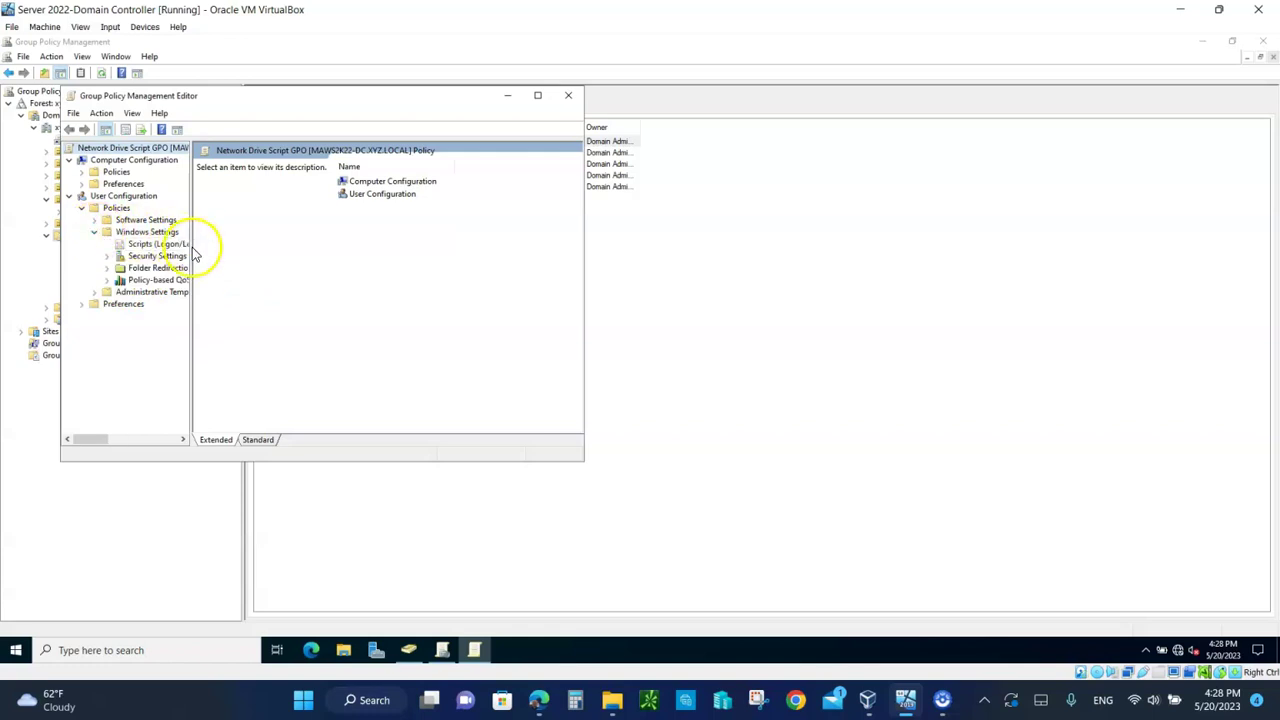
pyautogui.click(148, 245)
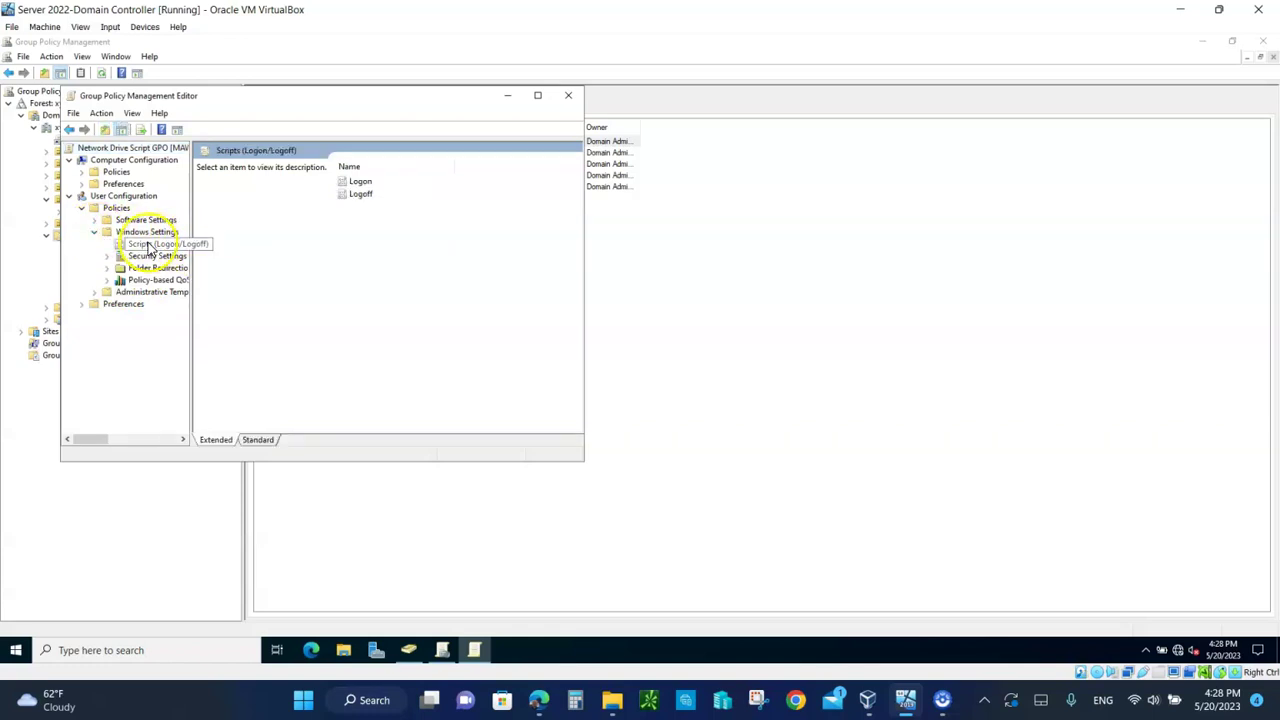
# Open the Logon script properties and show the GPO's logon scripts folder
pyautogui.doubleClick(355, 185)
pyautogui.moveTo(344, 139); pyautogui.dragTo(665, 155)
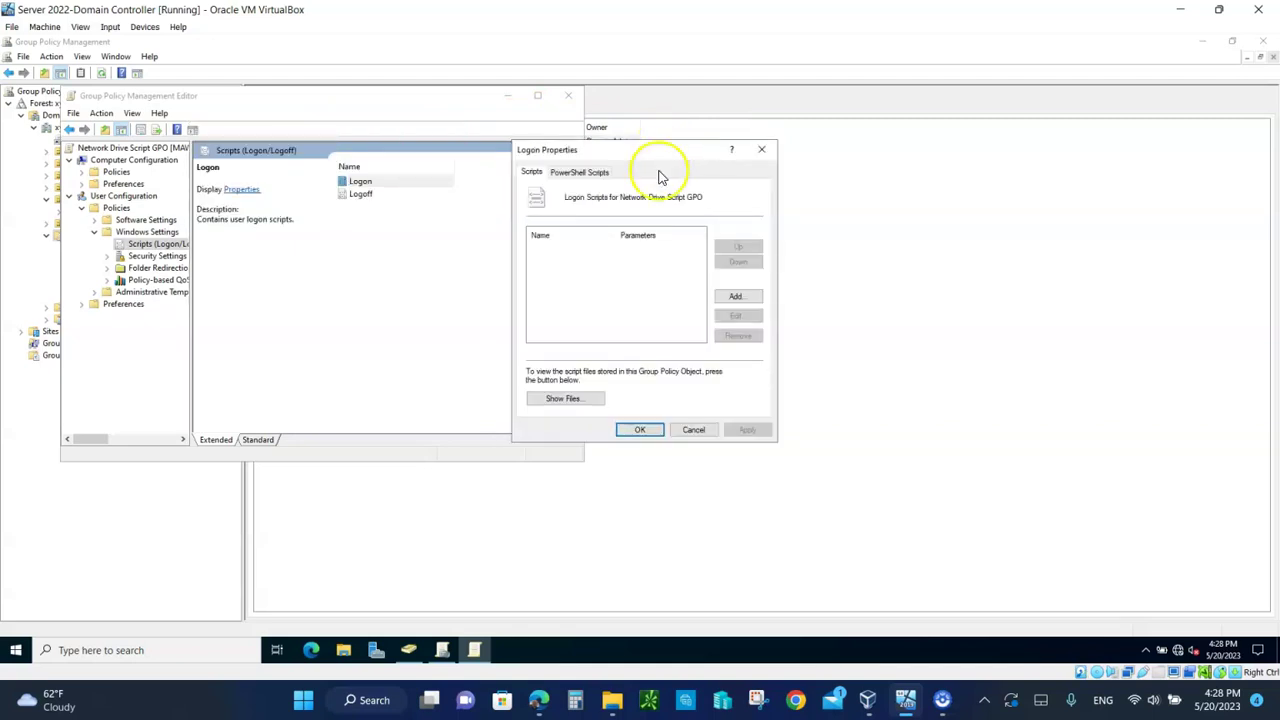
pyautogui.click(571, 401)
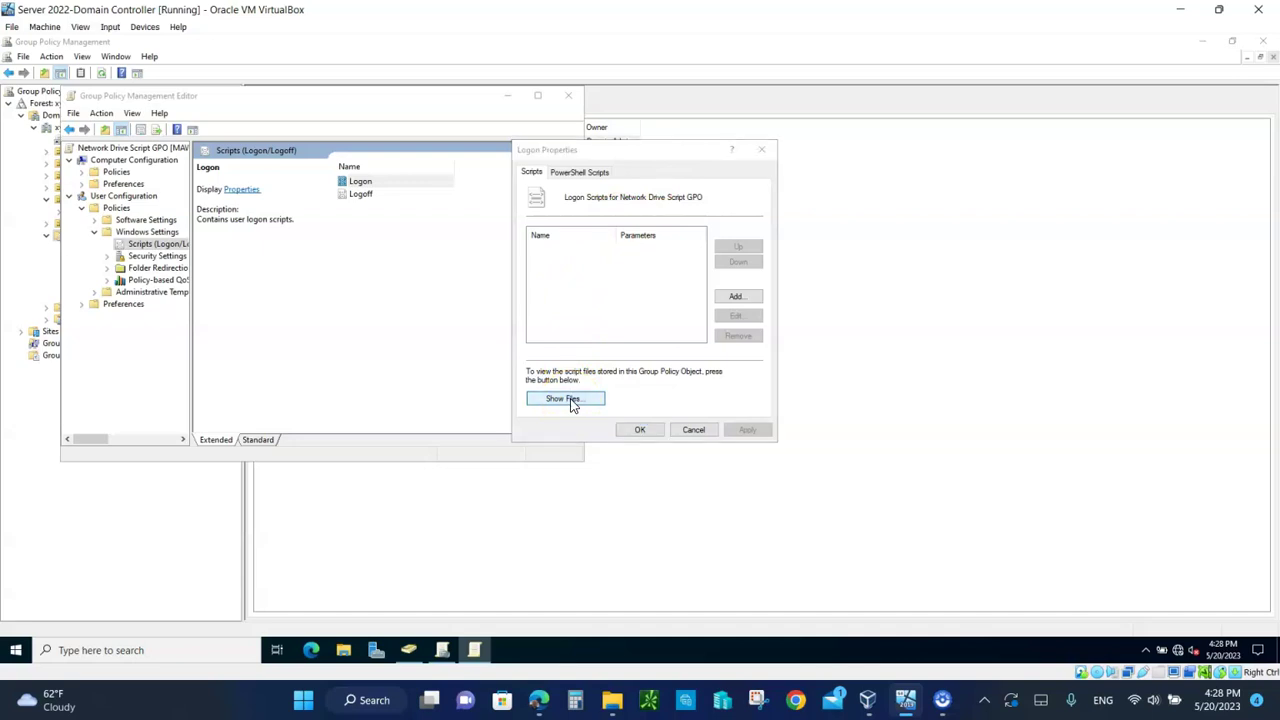
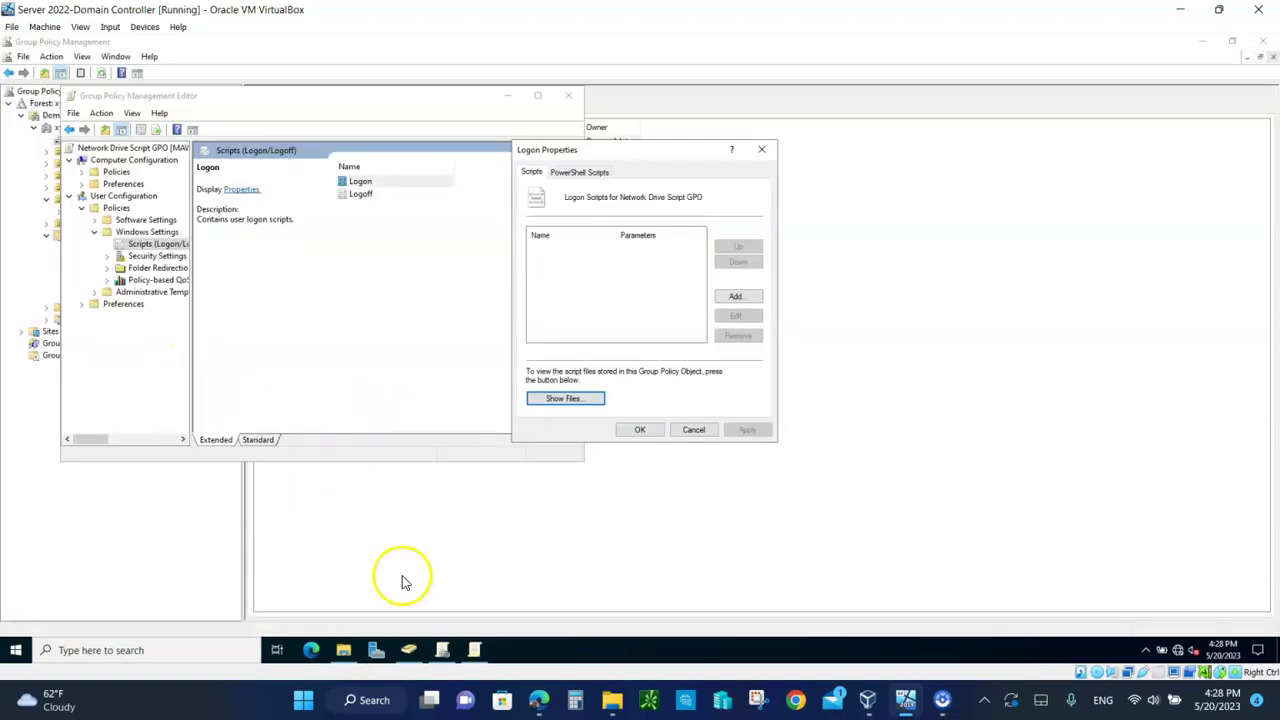
# Copy the map batch file from C:\NTWKShare
pyautogui.click(343, 652)
pyautogui.click(343, 652)
pyautogui.click(343, 652)
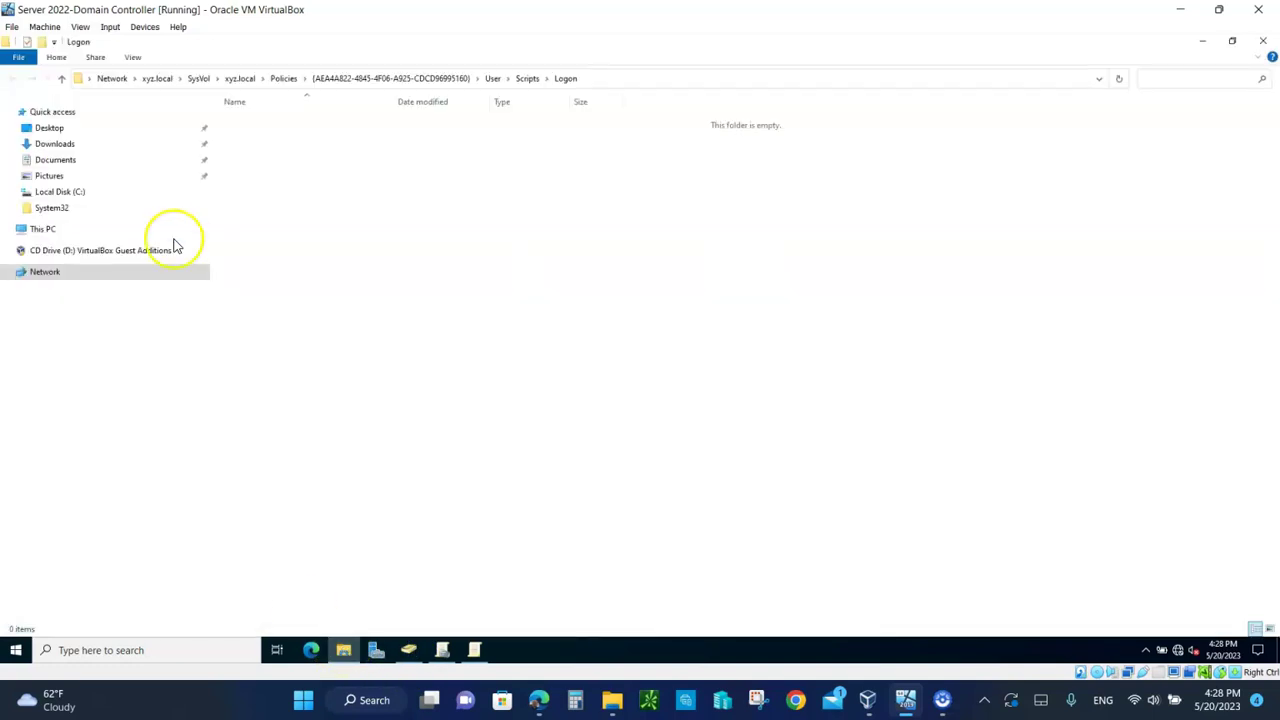
pyautogui.click(62, 194)
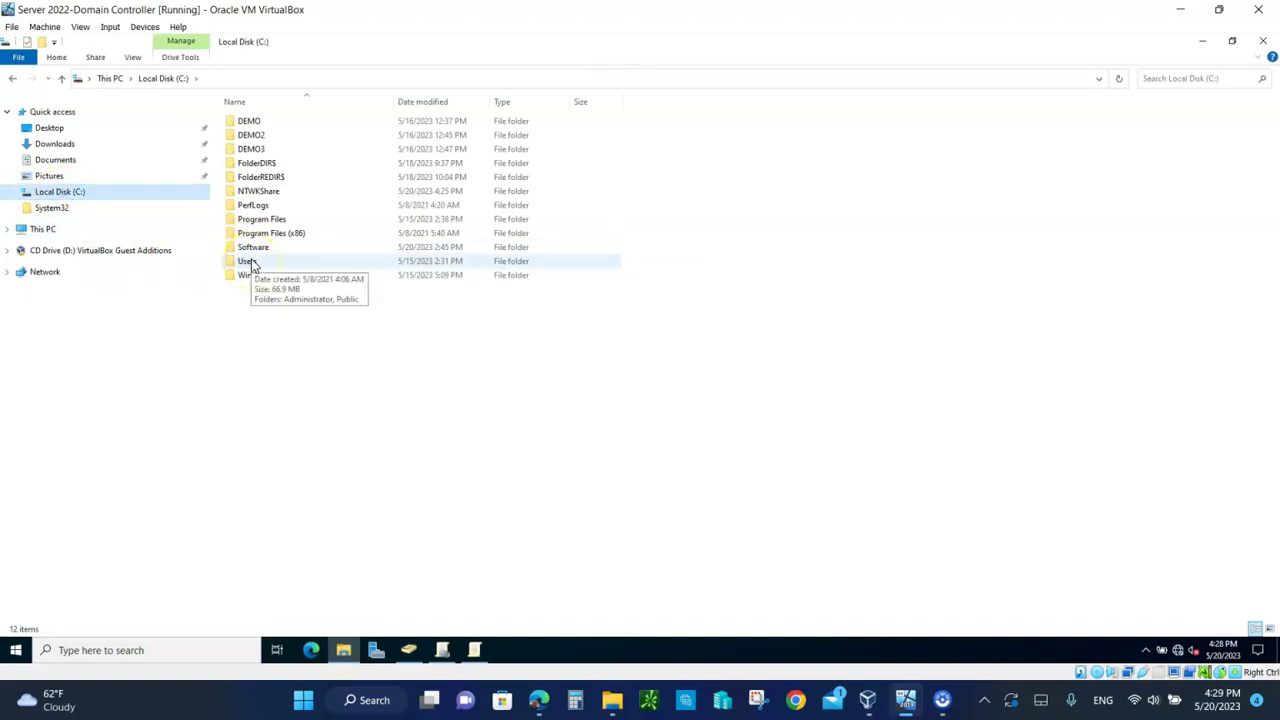
pyautogui.click(259, 193)
pyautogui.doubleClick(259, 193)
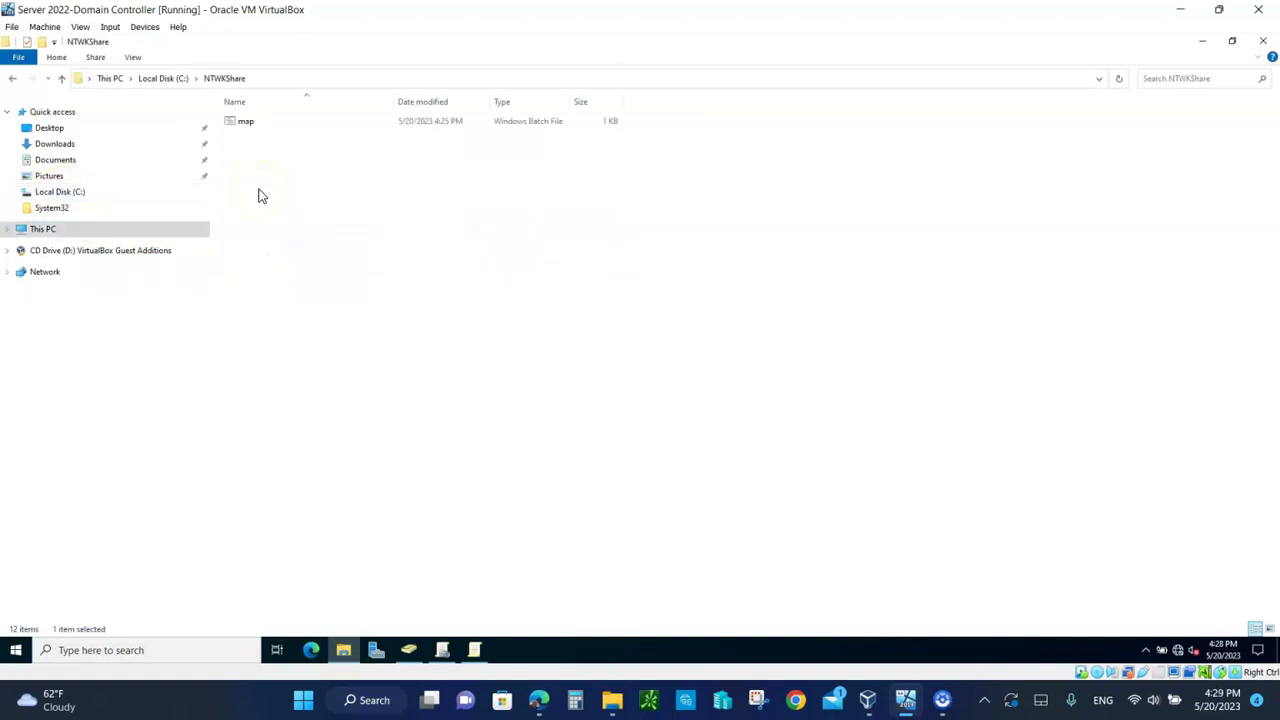
pyautogui.rightClick(241, 128)
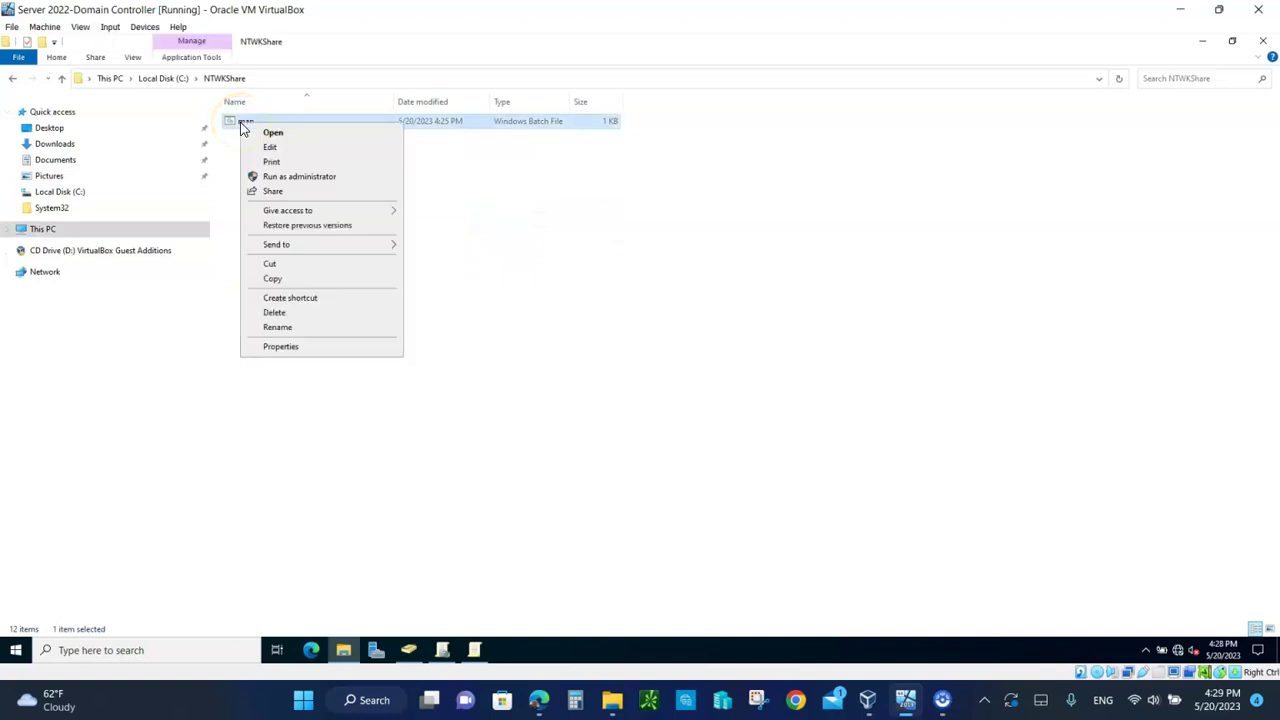
pyautogui.click(275, 281)
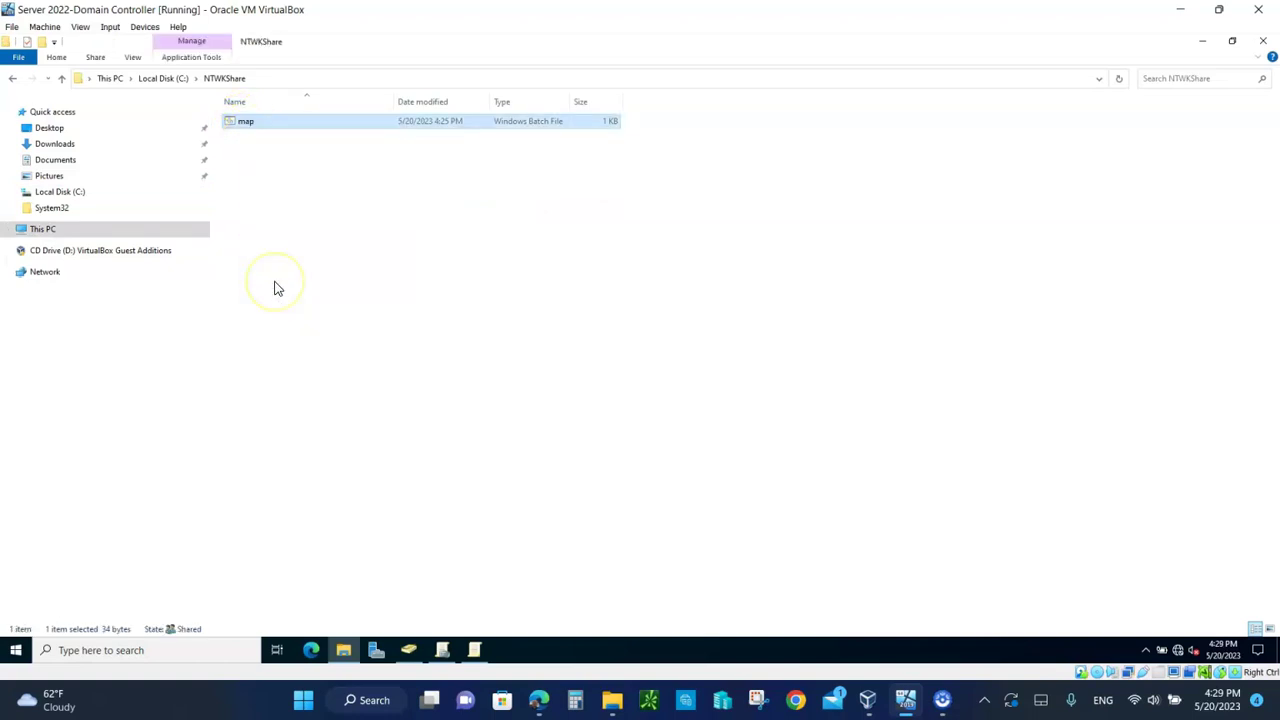
# Paste map into the GPO's Logon scripts folder, reached via Logon Properties' Show Files
pyautogui.click(444, 650)
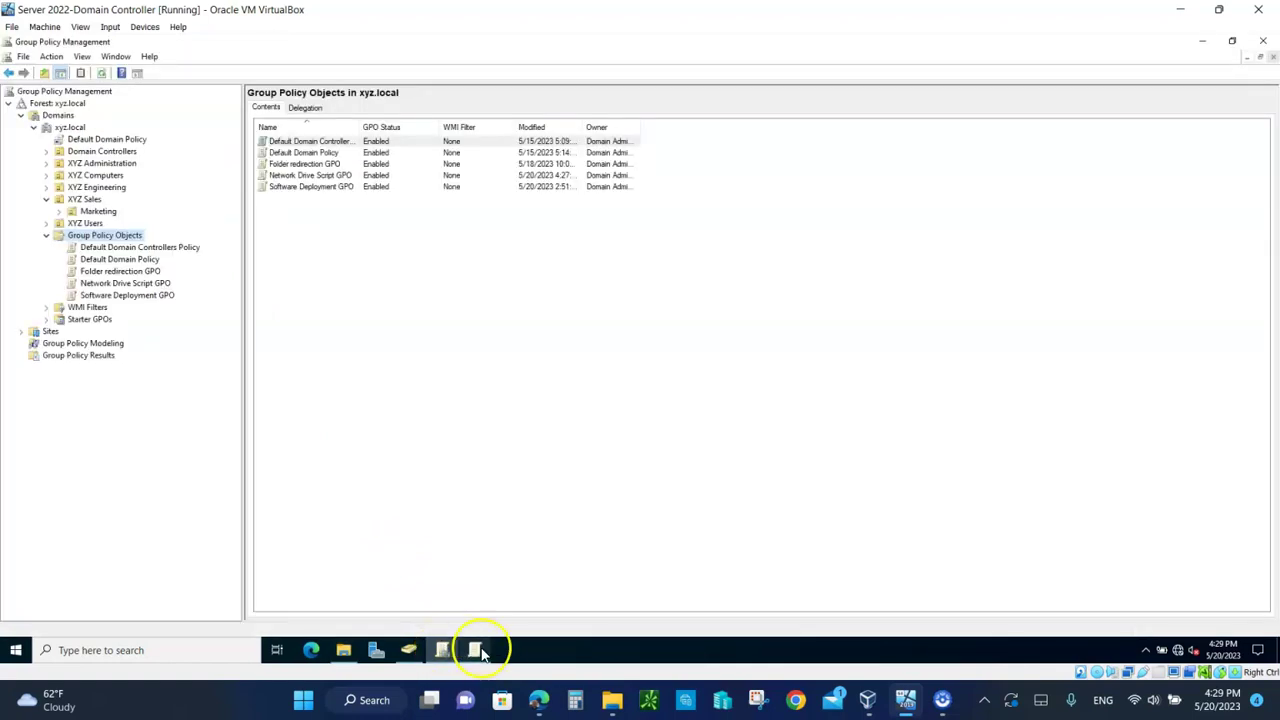
pyautogui.click(474, 652)
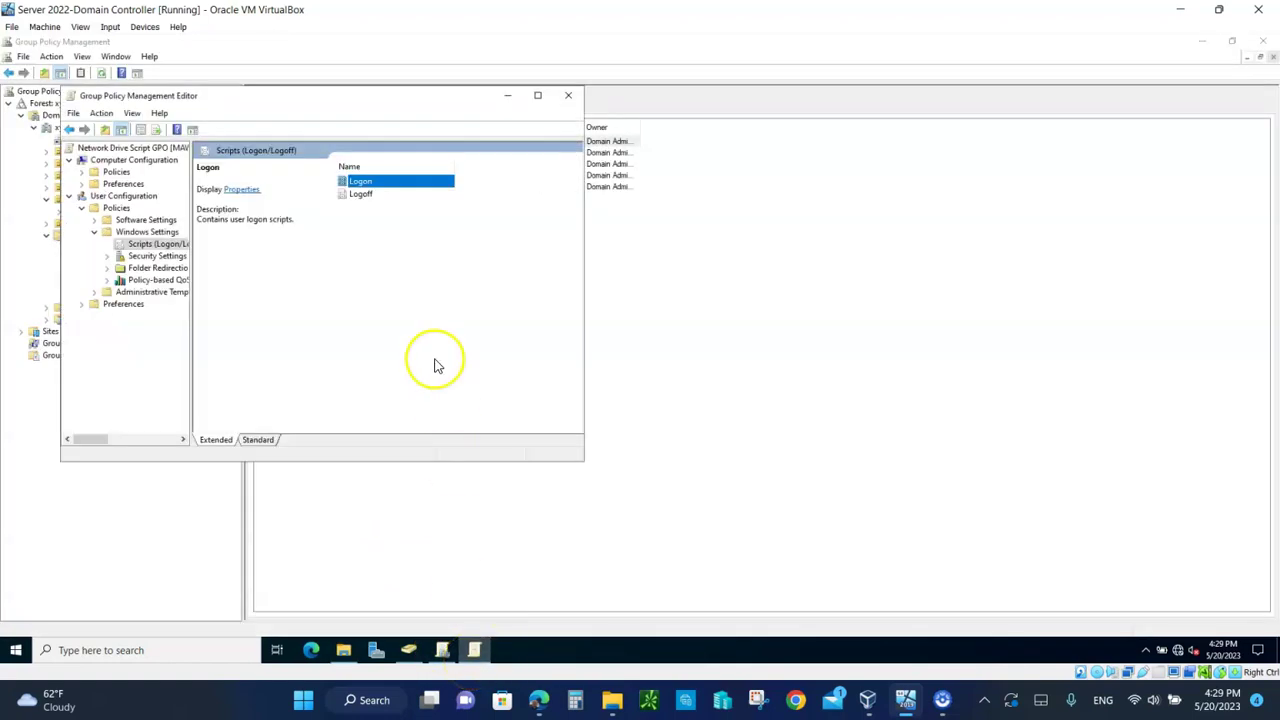
pyautogui.doubleClick(362, 182)
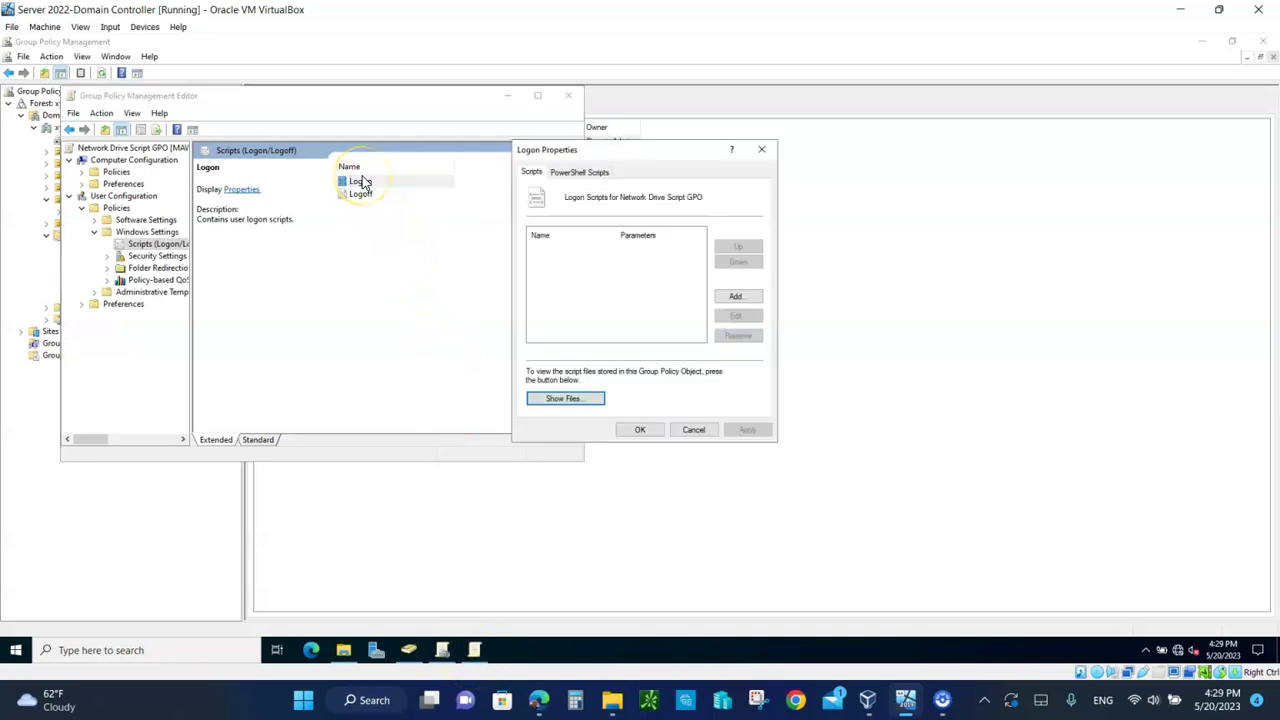
pyautogui.click(553, 399)
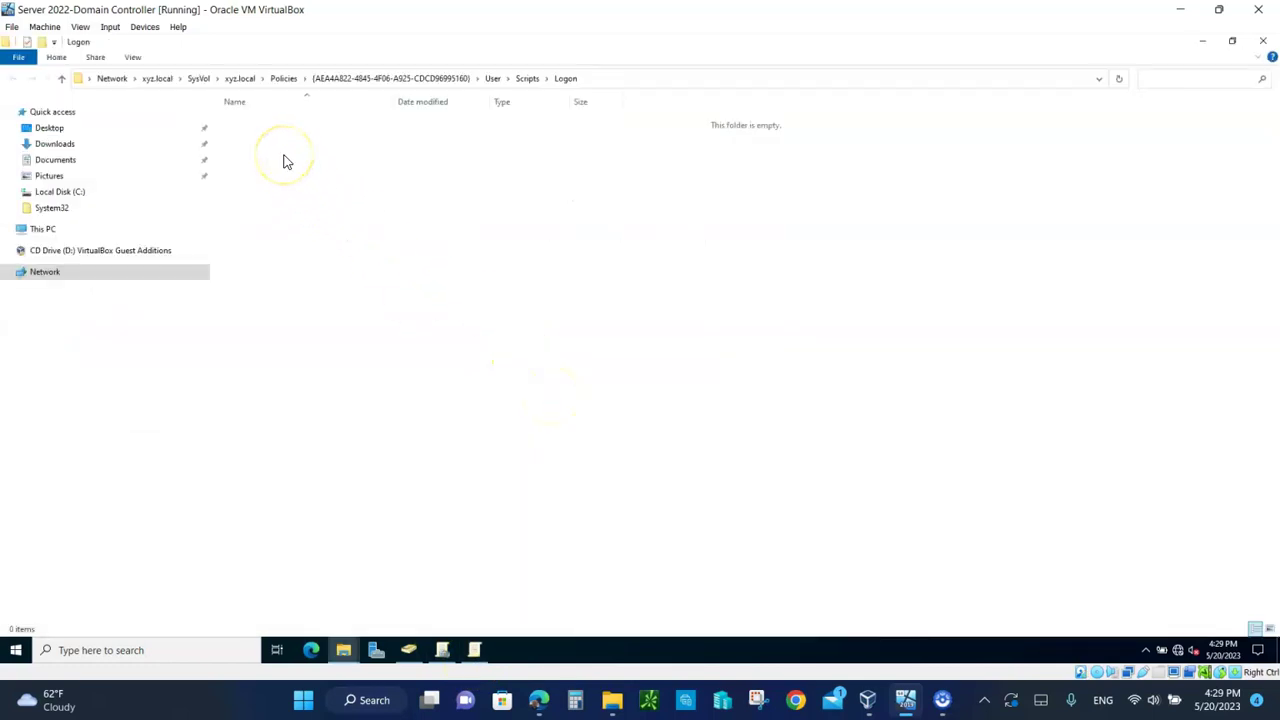
pyautogui.rightClick(285, 161)
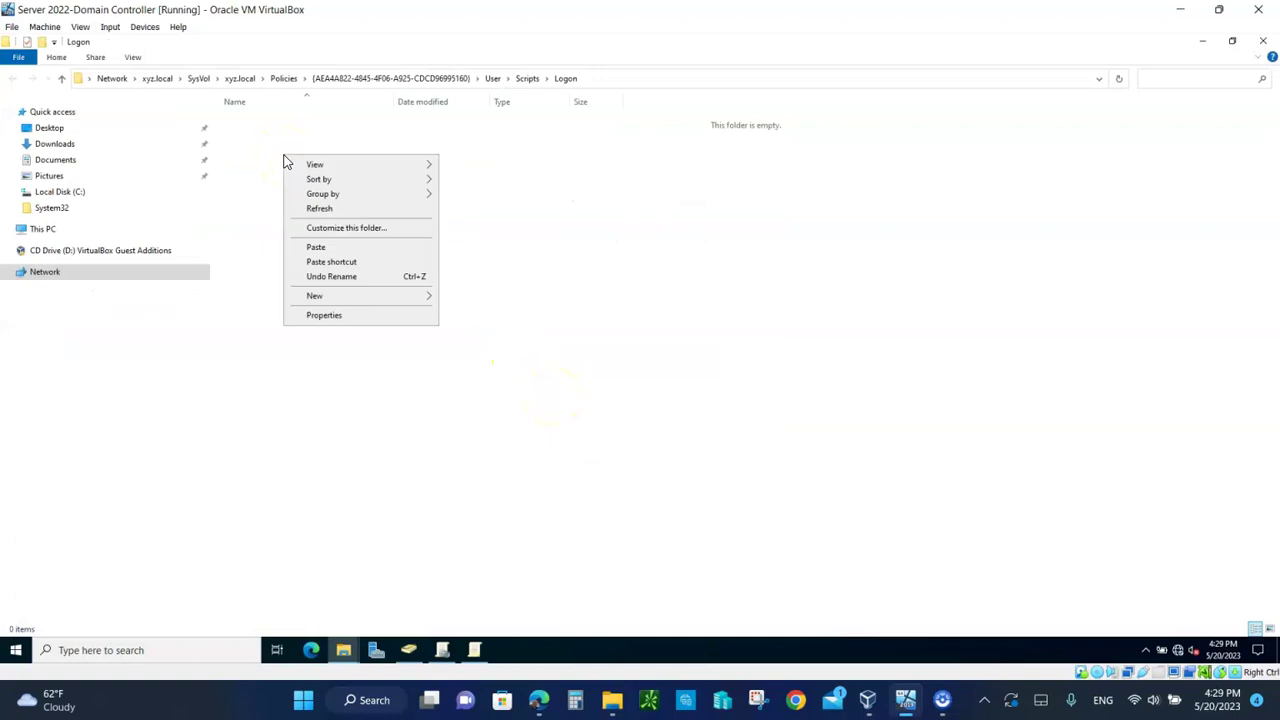
pyautogui.click(320, 248)
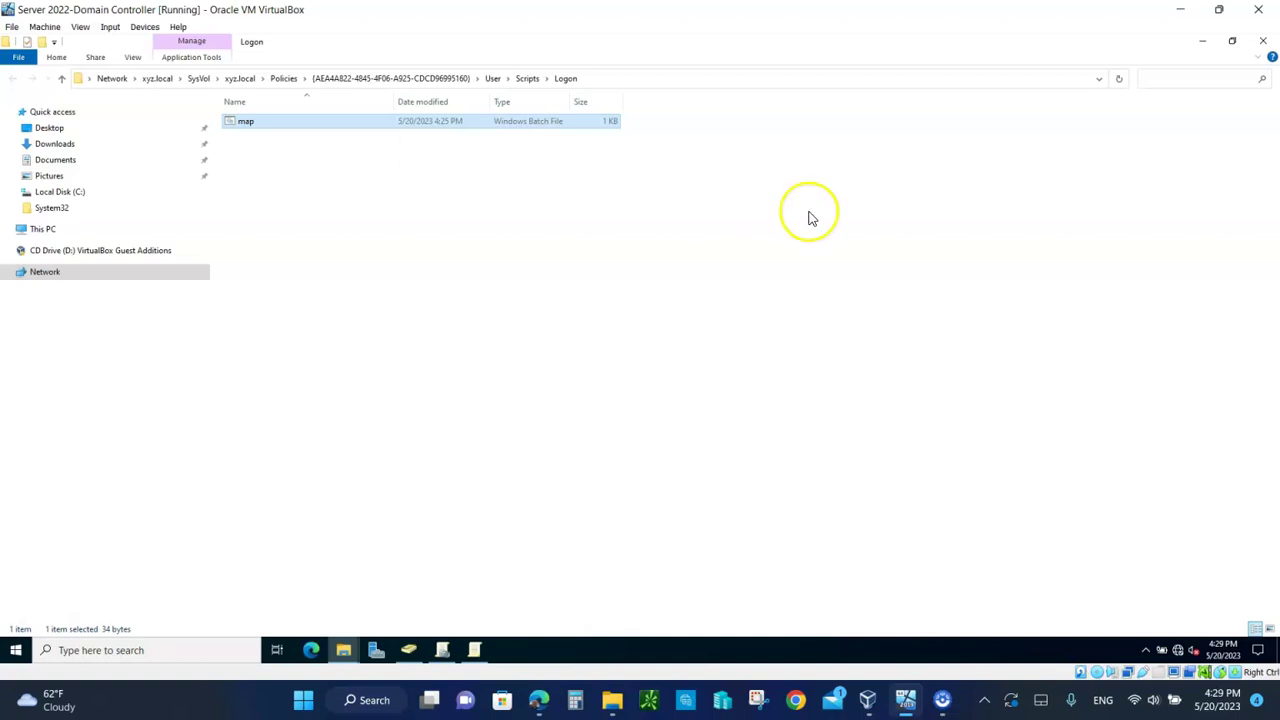
pyautogui.click(1265, 47)
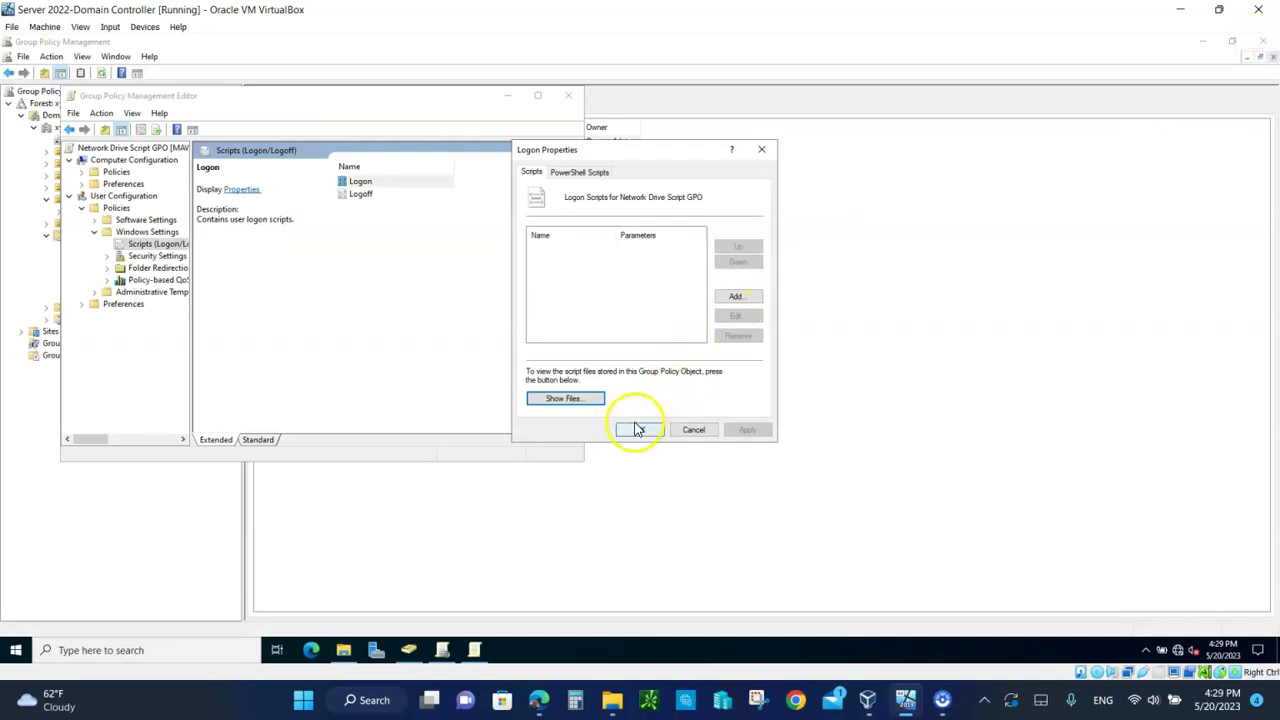
# Abandon a first Add Script attempt and recheck the Logon scripts folder contents
pyautogui.click(736, 297)
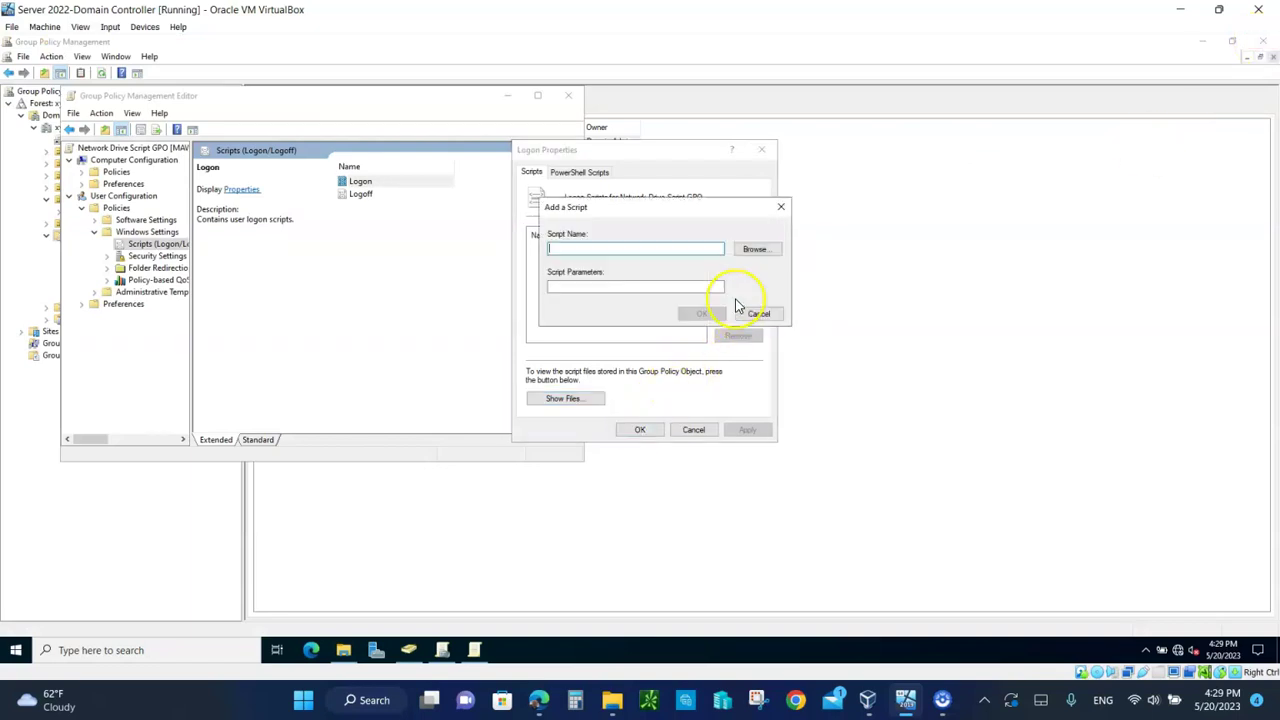
pyautogui.click(756, 254)
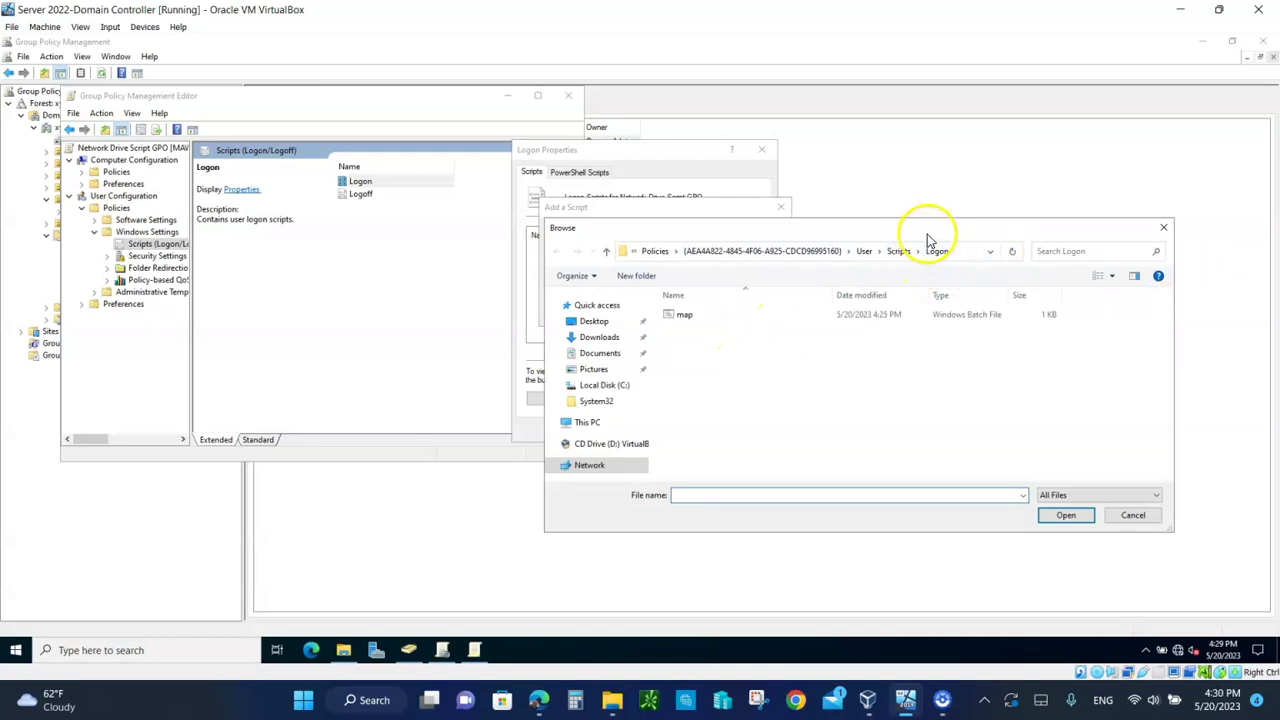
pyautogui.moveTo(931, 234); pyautogui.dragTo(908, 251)
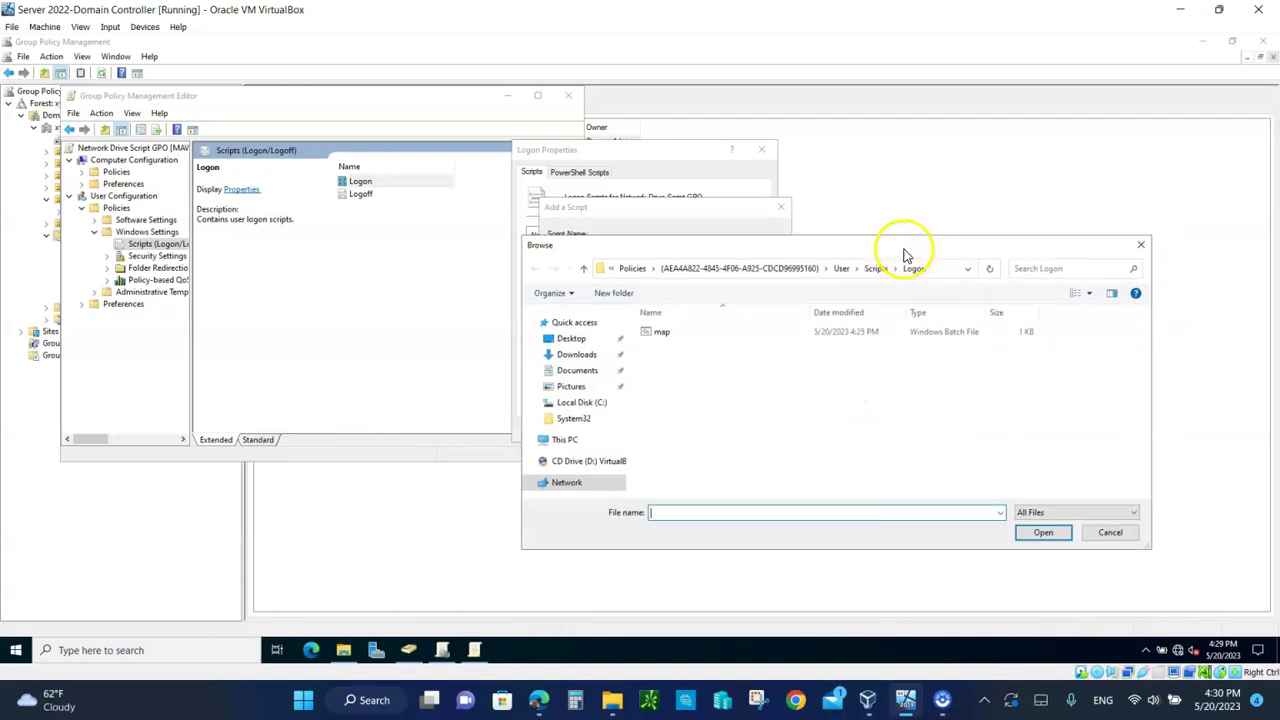
pyautogui.click(1103, 534)
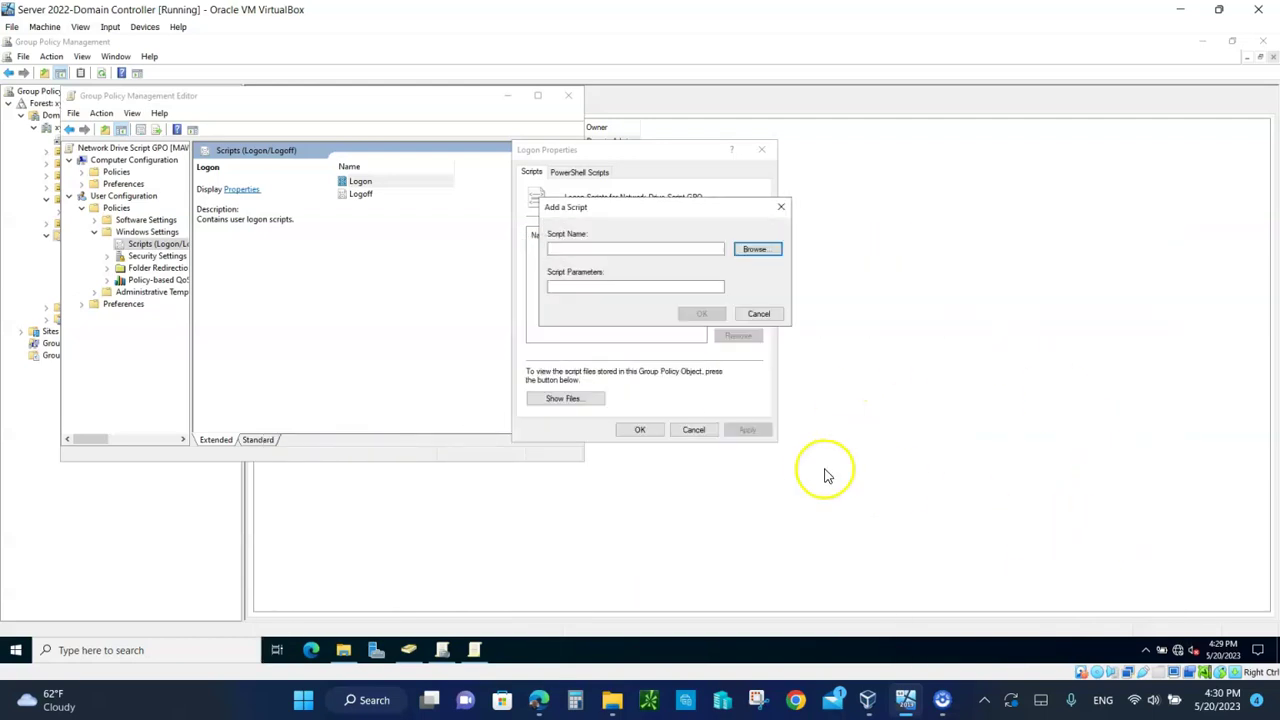
pyautogui.click(762, 314)
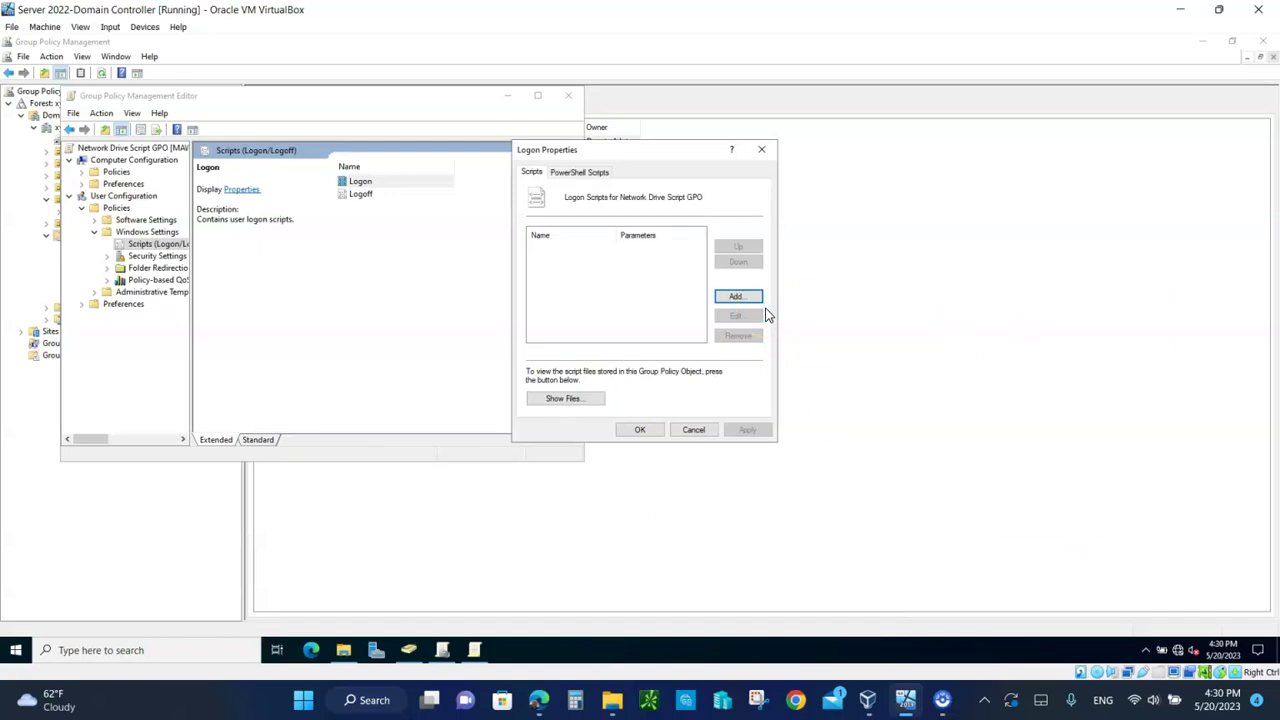
pyautogui.click(561, 400)
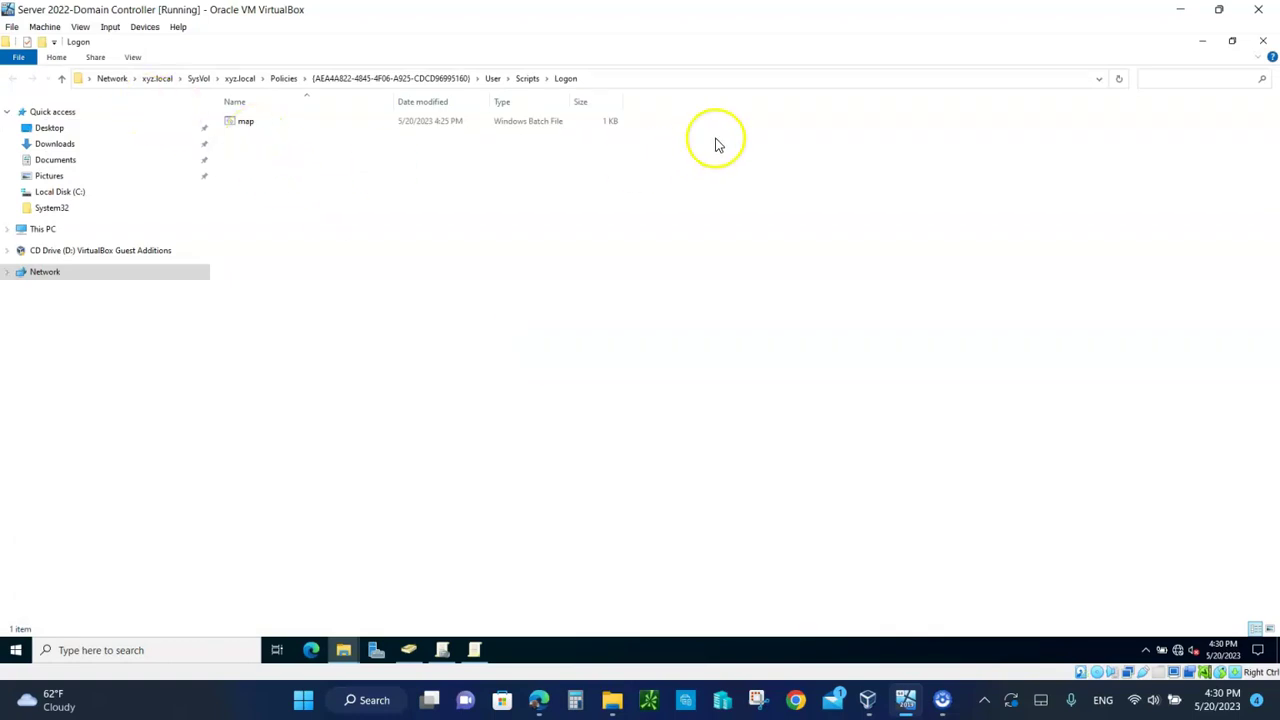
pyautogui.click(1262, 40)
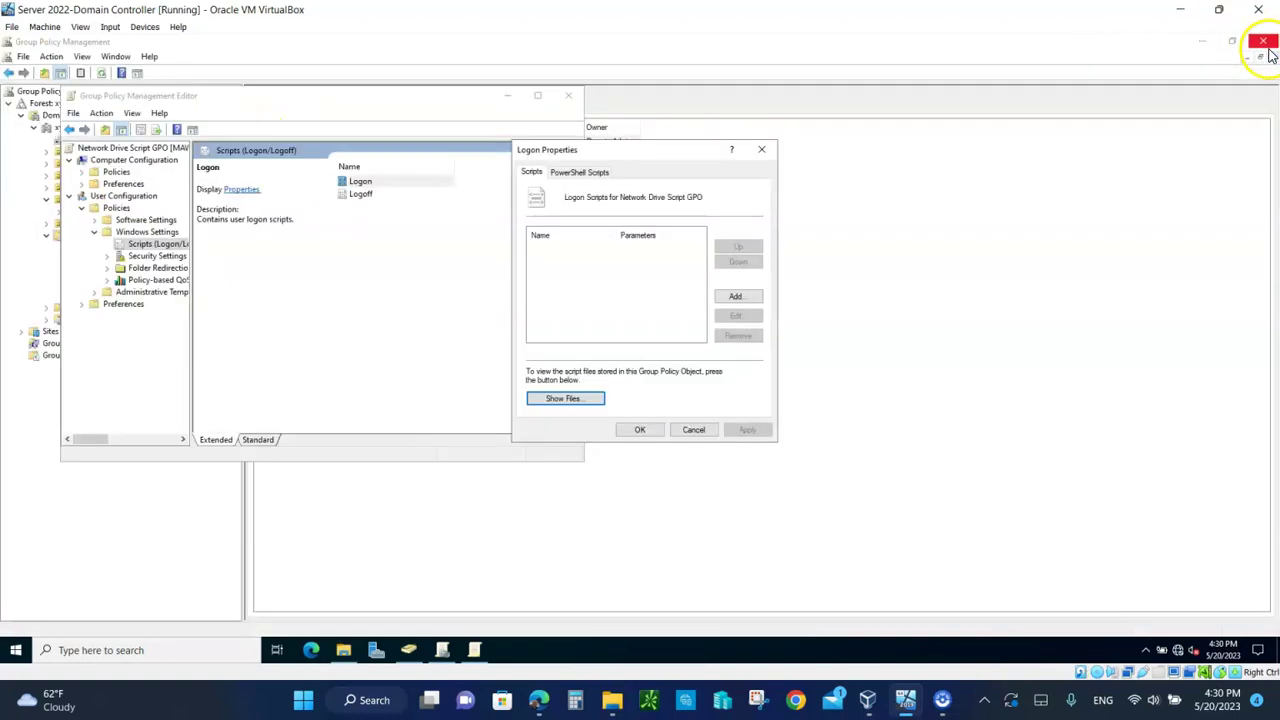
# Add map.bat as a logon script with no parameters
pyautogui.click(738, 298)
pyautogui.click(755, 248)
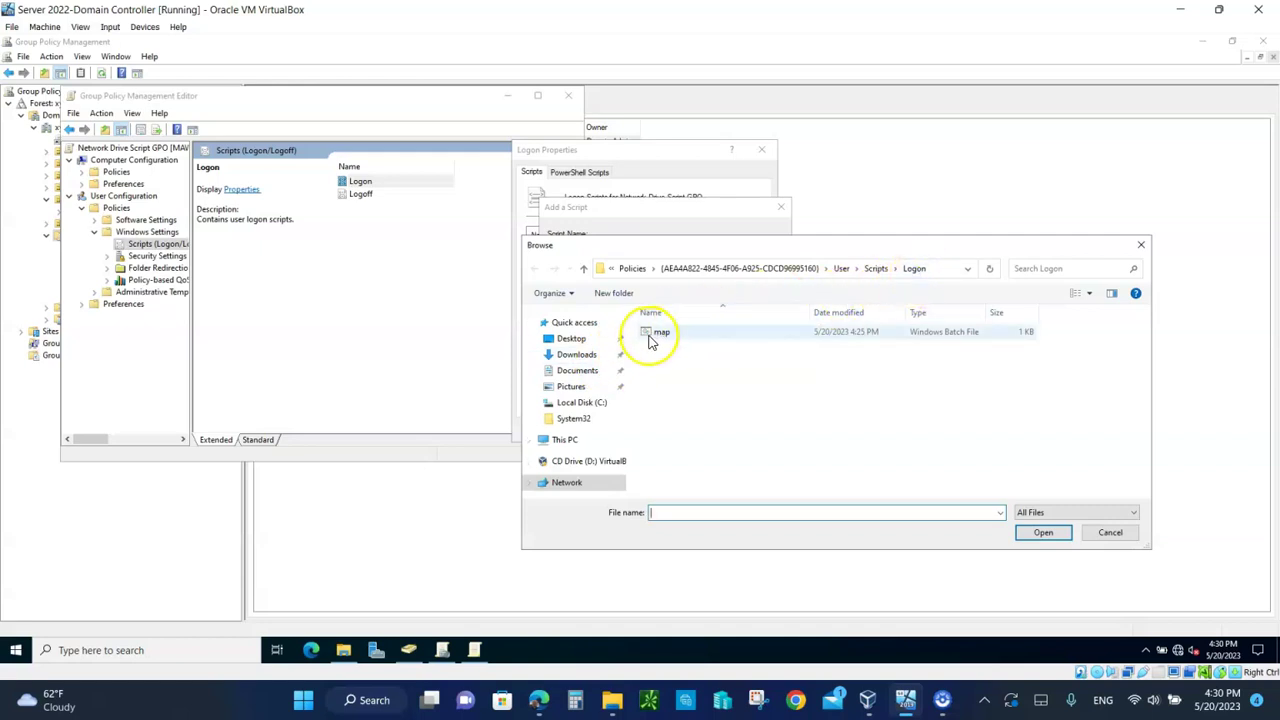
pyautogui.click(657, 335)
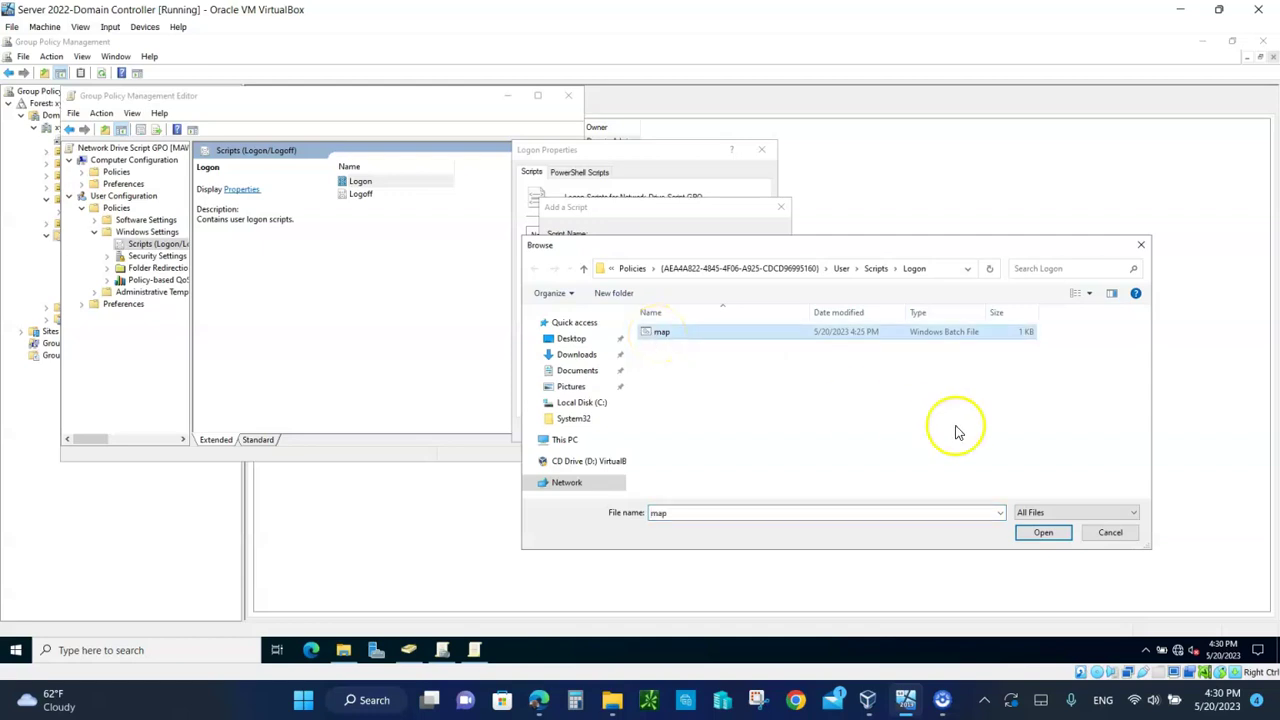
pyautogui.click(1040, 533)
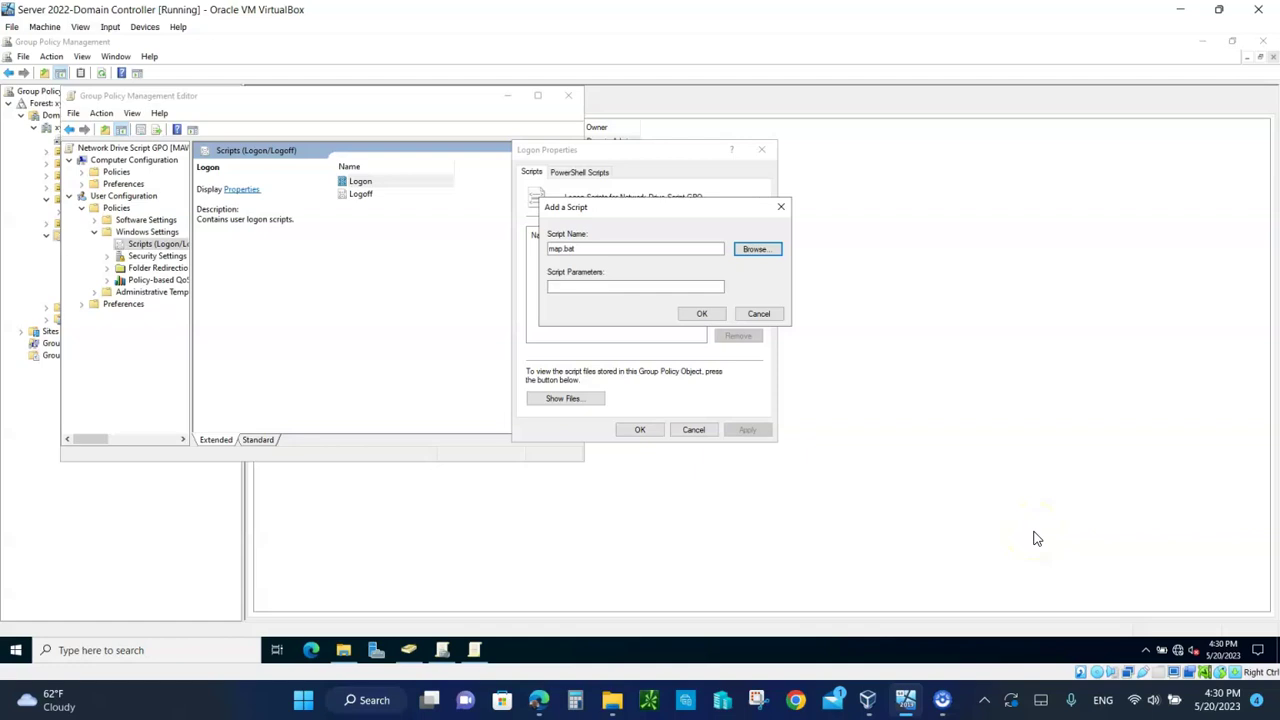
pyautogui.click(607, 286)
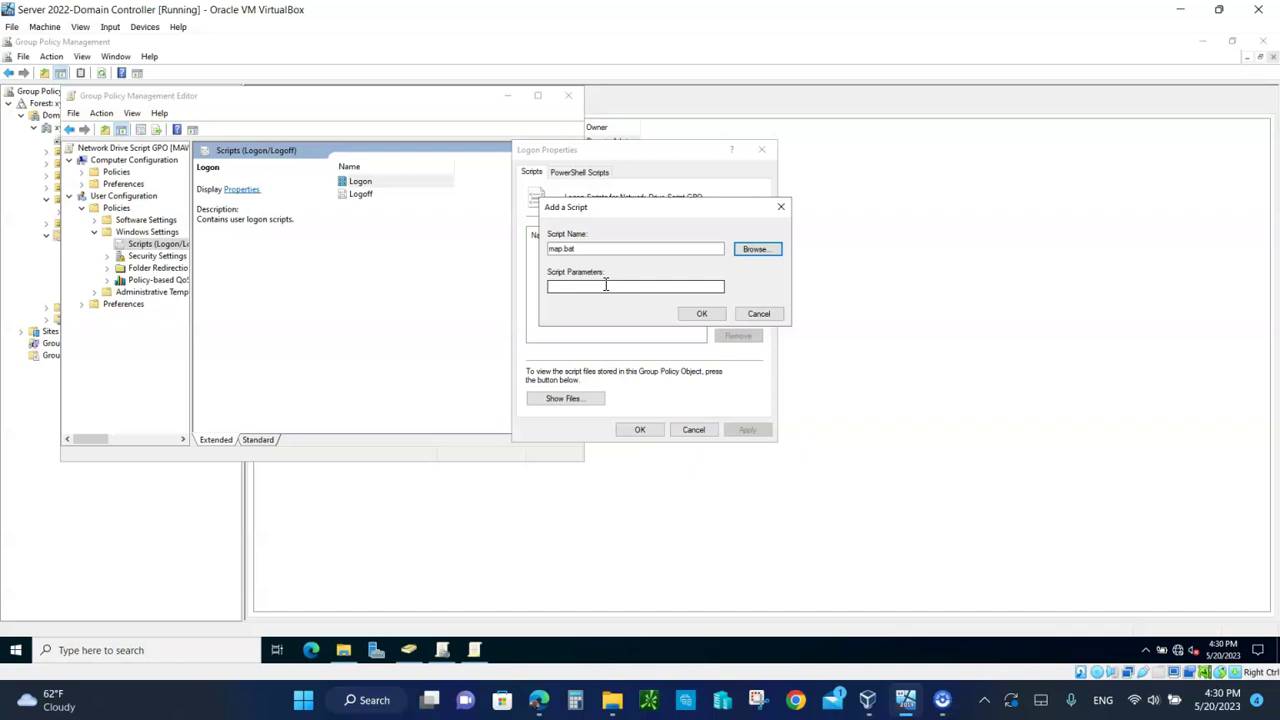
pyautogui.click(702, 313)
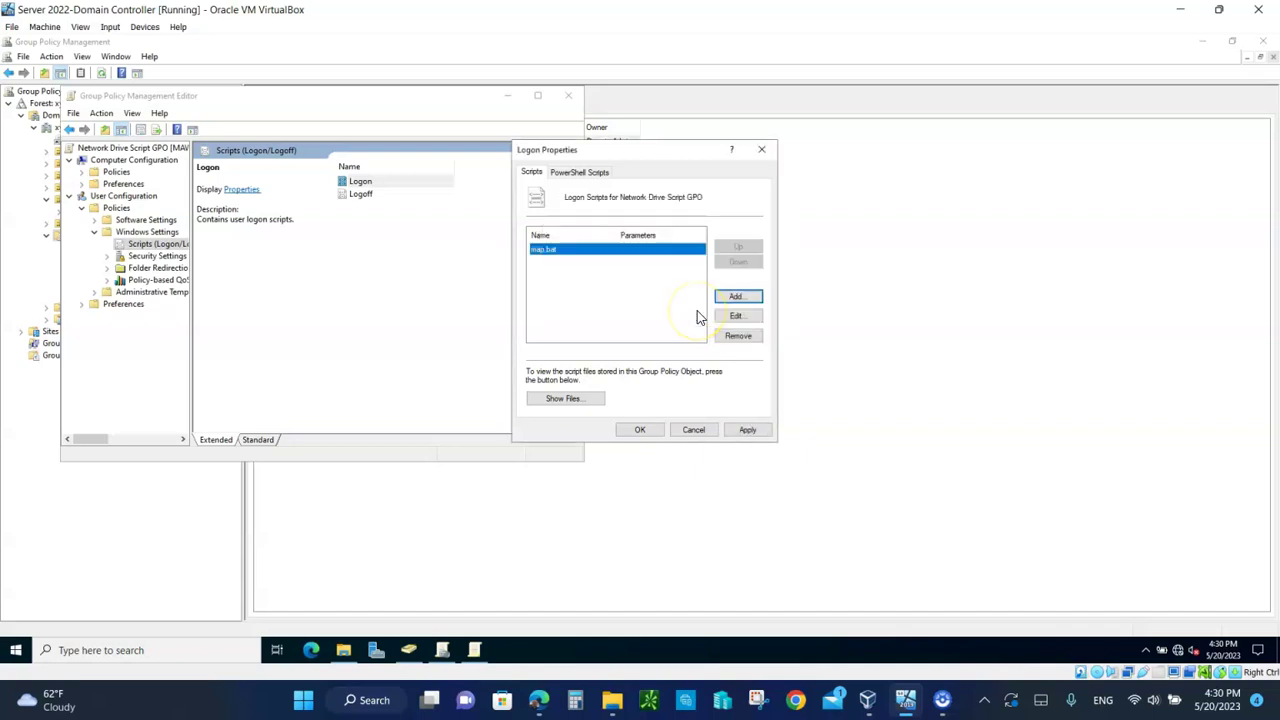
# Accept Logon Properties with map.bat listed and close the Group Policy Management Editor
pyautogui.click(746, 431)
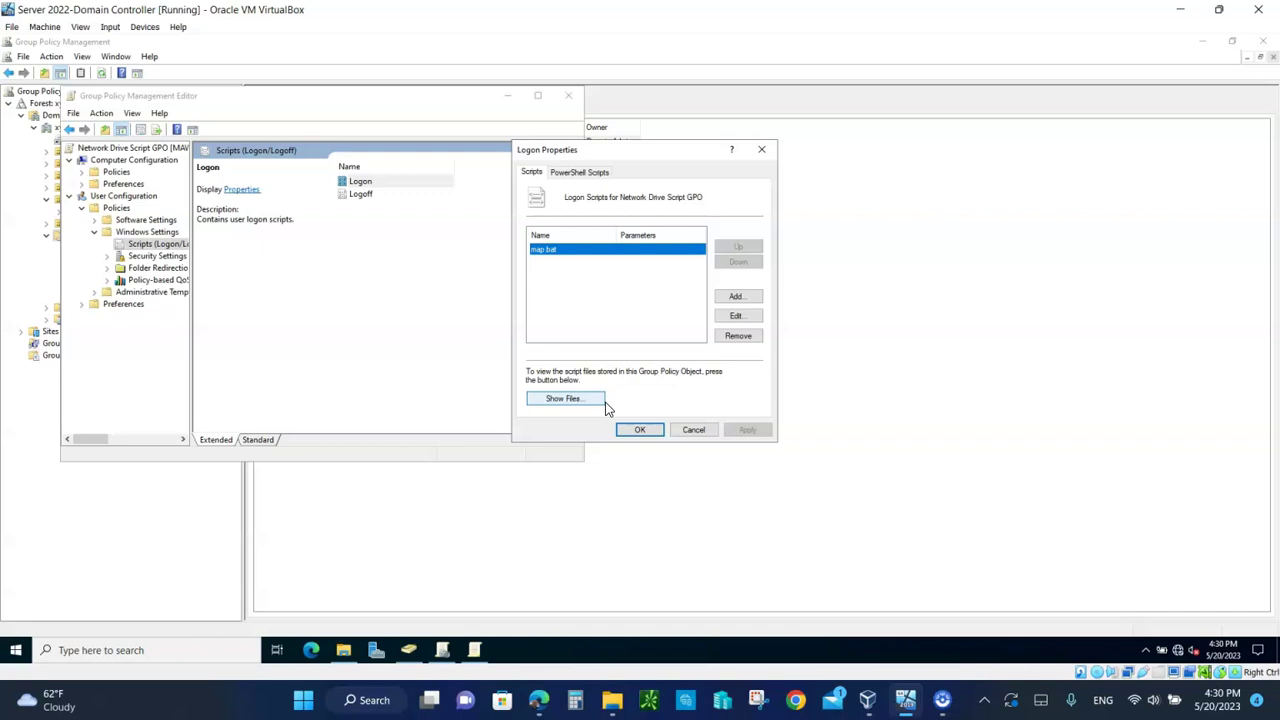
pyautogui.click(634, 430)
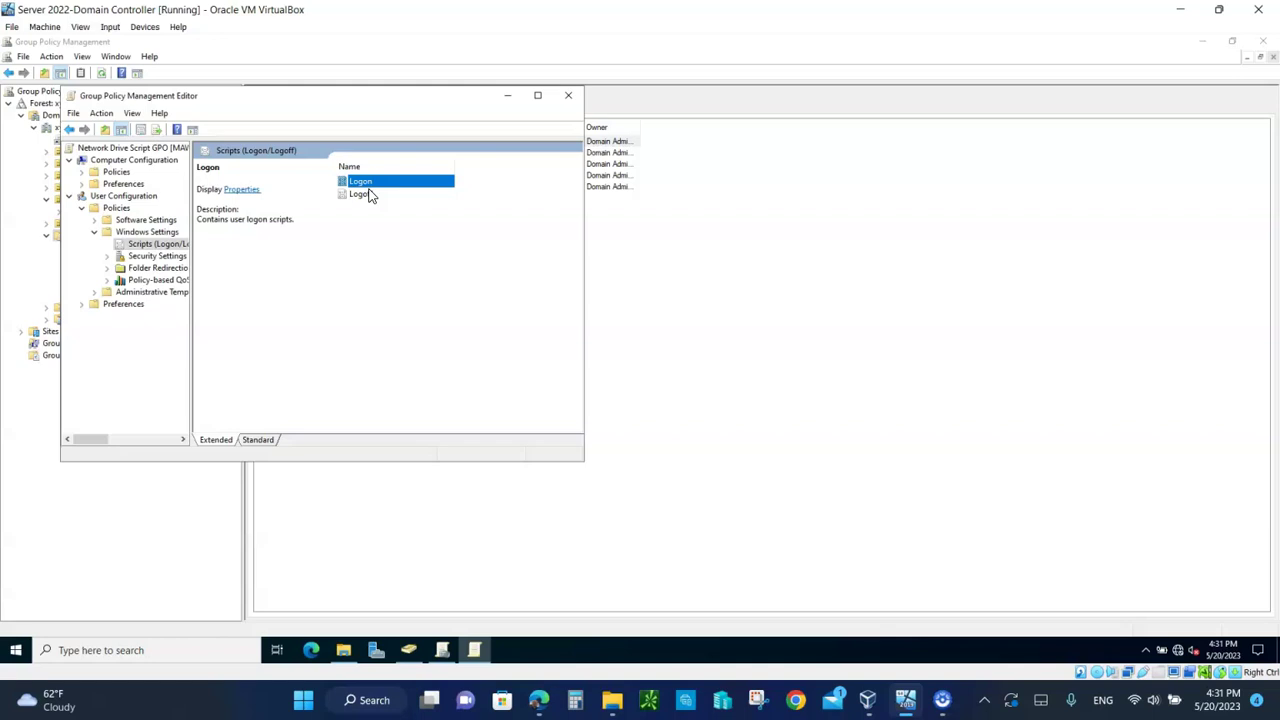
pyautogui.click(568, 95)
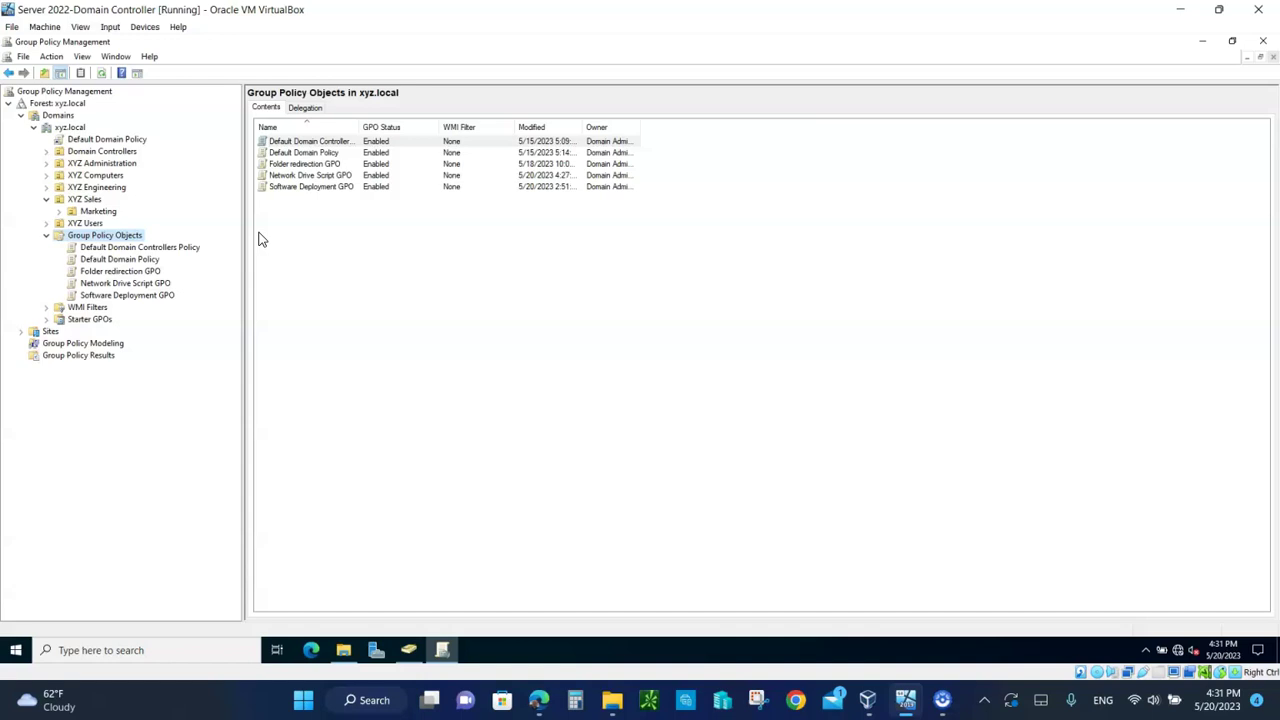
# Link Network Drive Script GPO to the Testing OU under XYZ Engineering, then close Group Policy Management
pyautogui.click(47, 189)
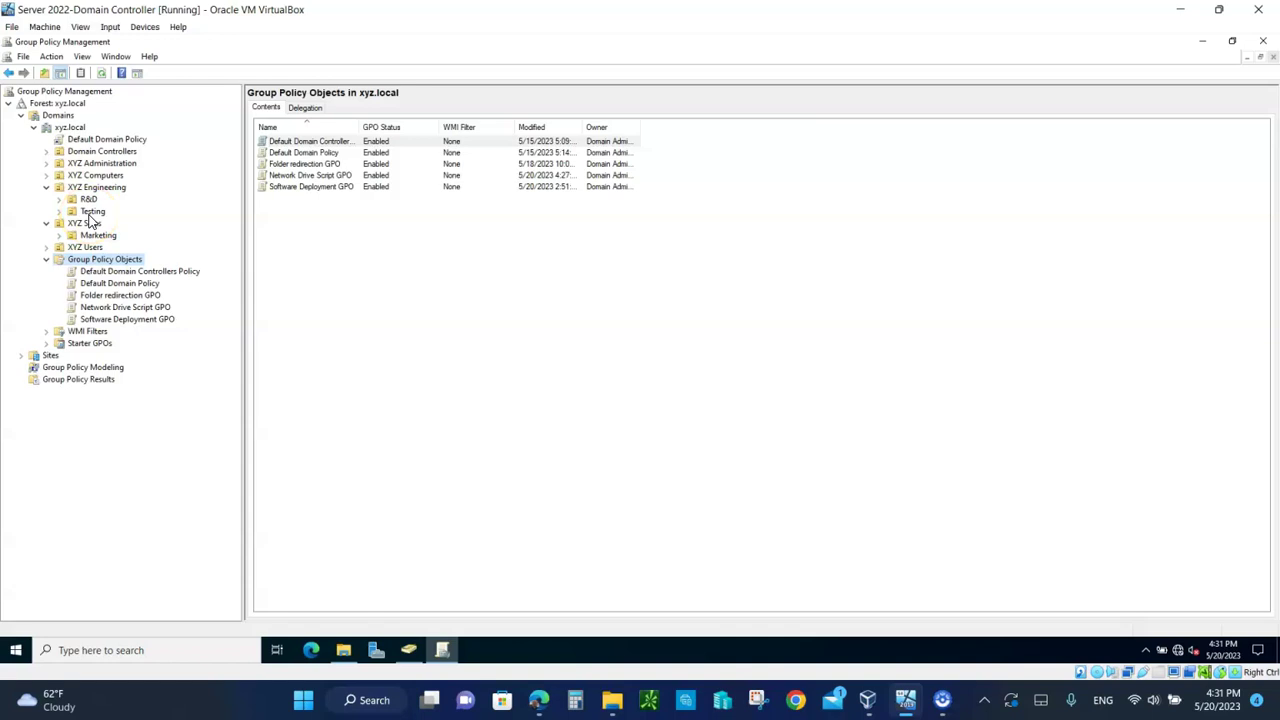
pyautogui.rightClick(88, 213)
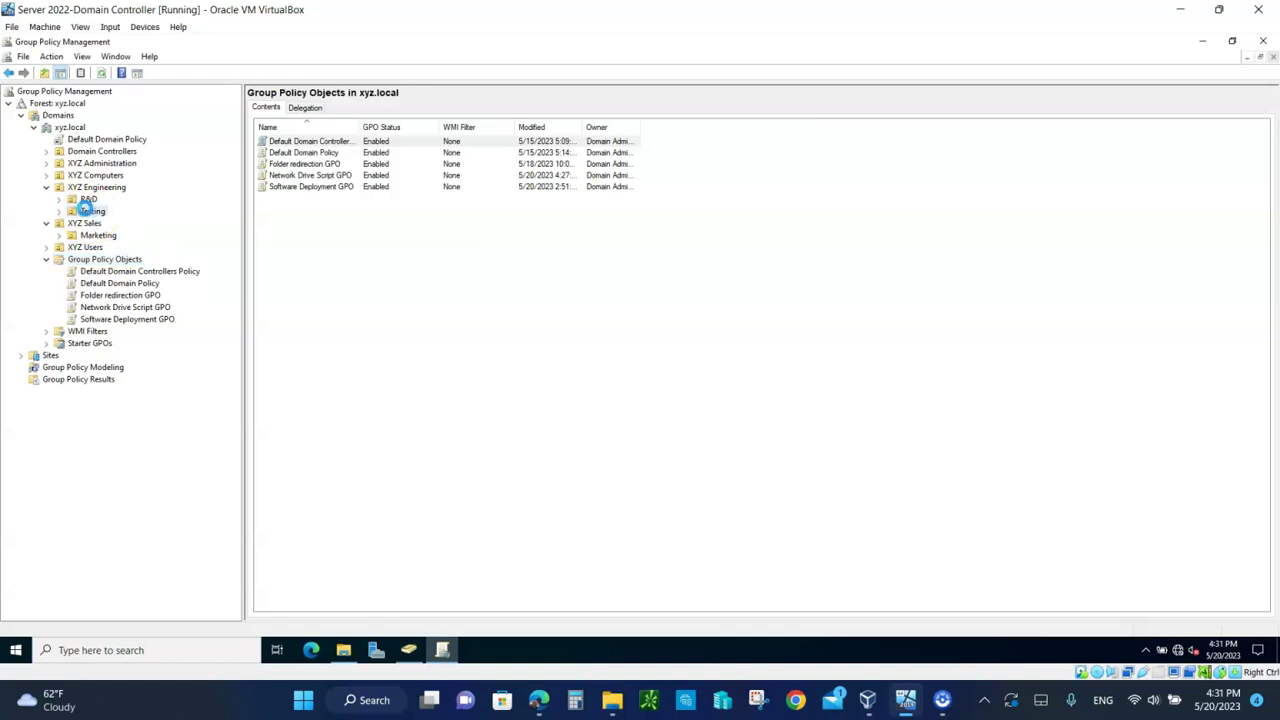
pyautogui.click(136, 234)
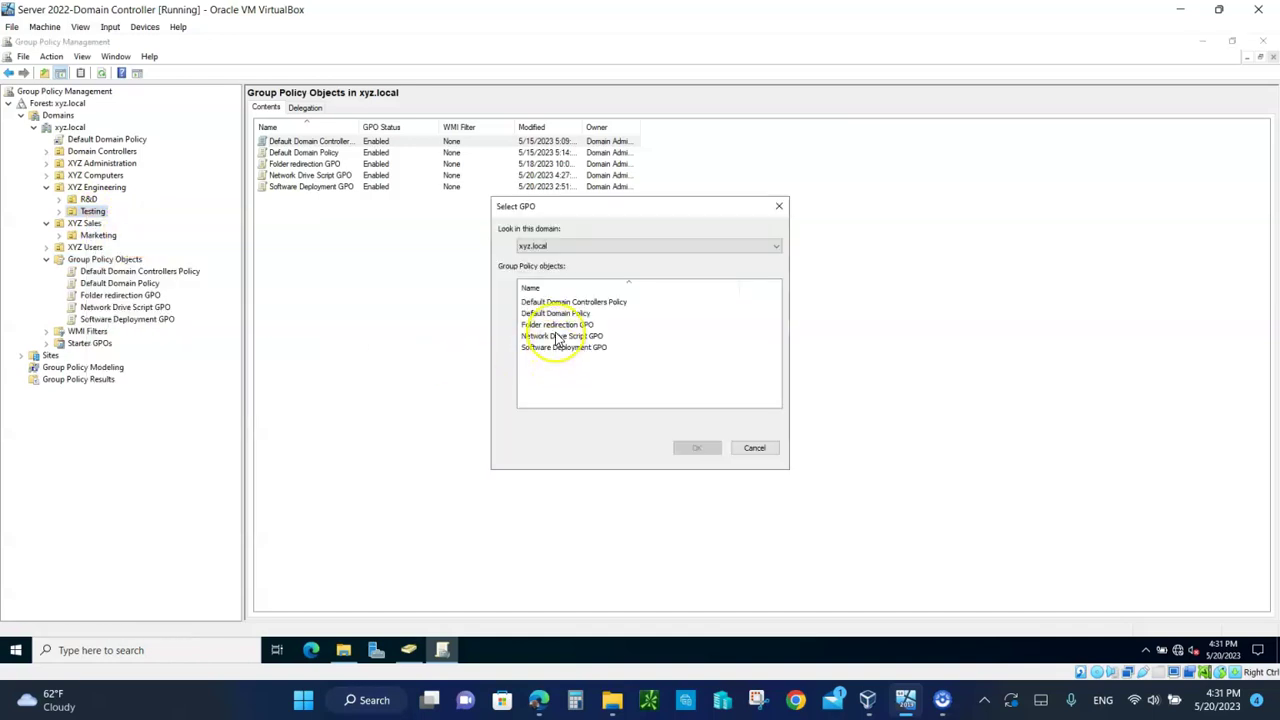
pyautogui.click(558, 337)
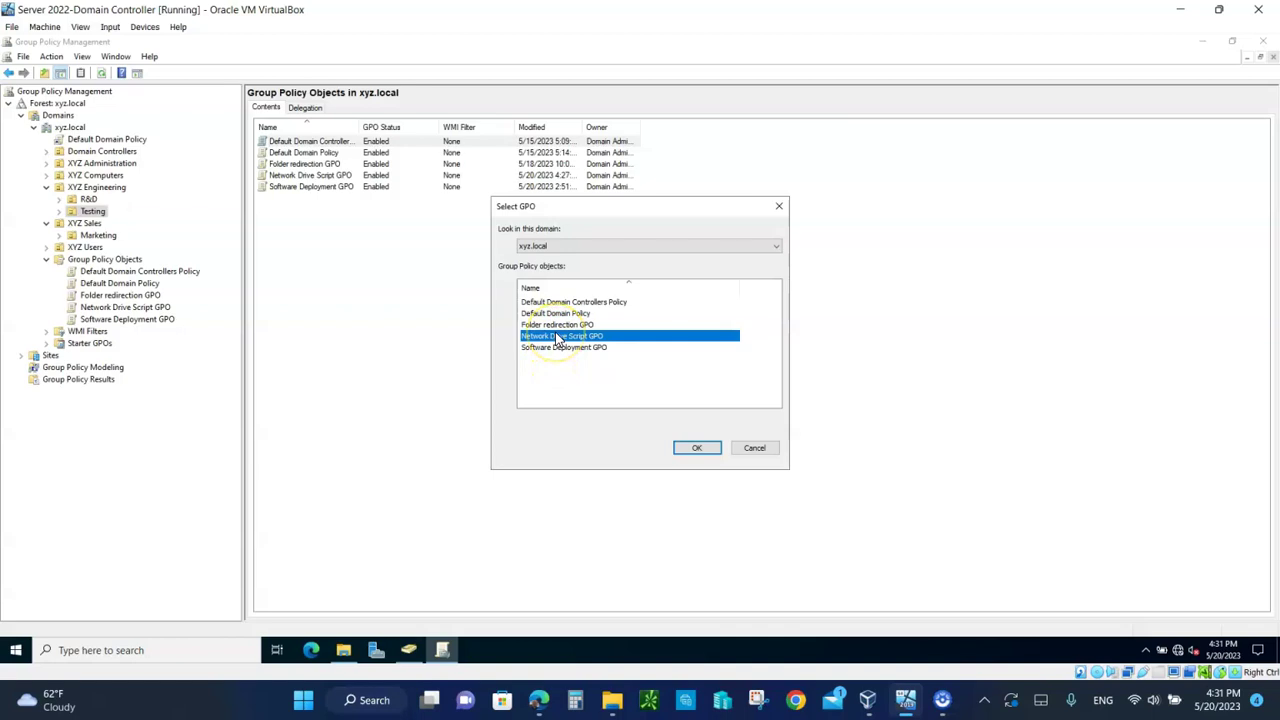
pyautogui.click(699, 448)
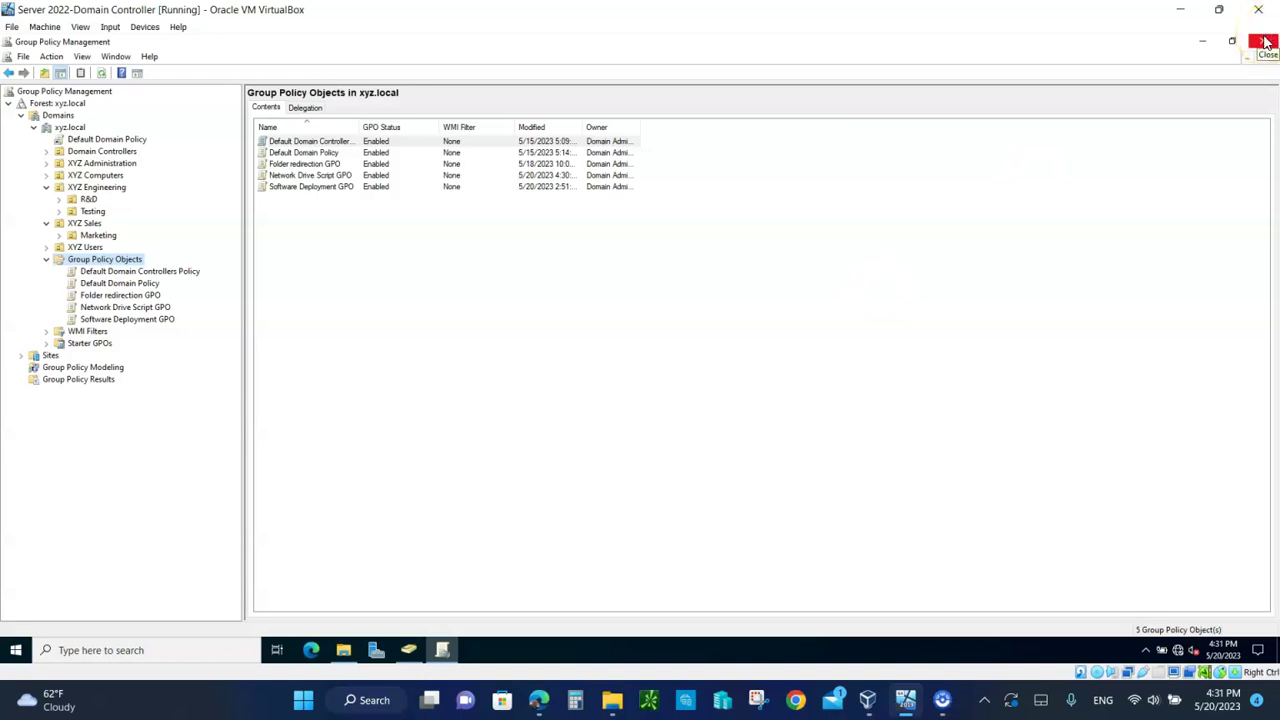
pyautogui.click(1265, 41)
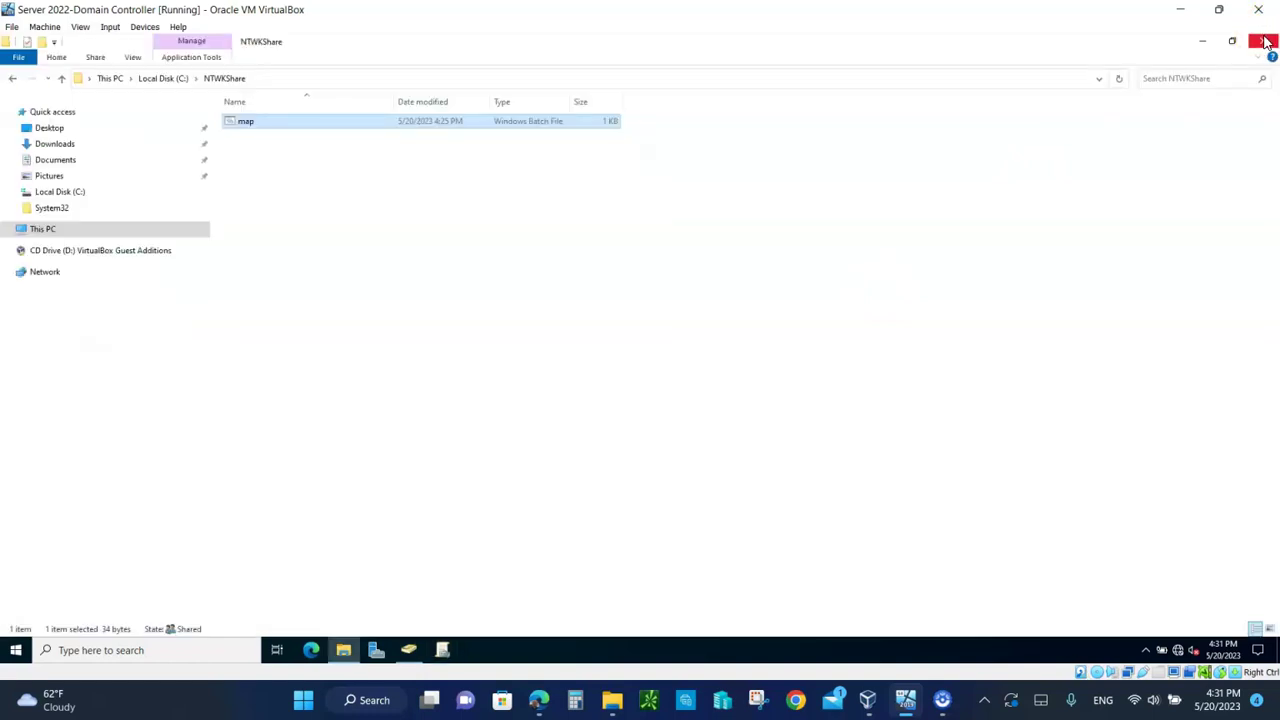
# Close the NTWKShare window and start the Server 2022-Client VM in VirtualBox Manager
pyautogui.click(1264, 42)
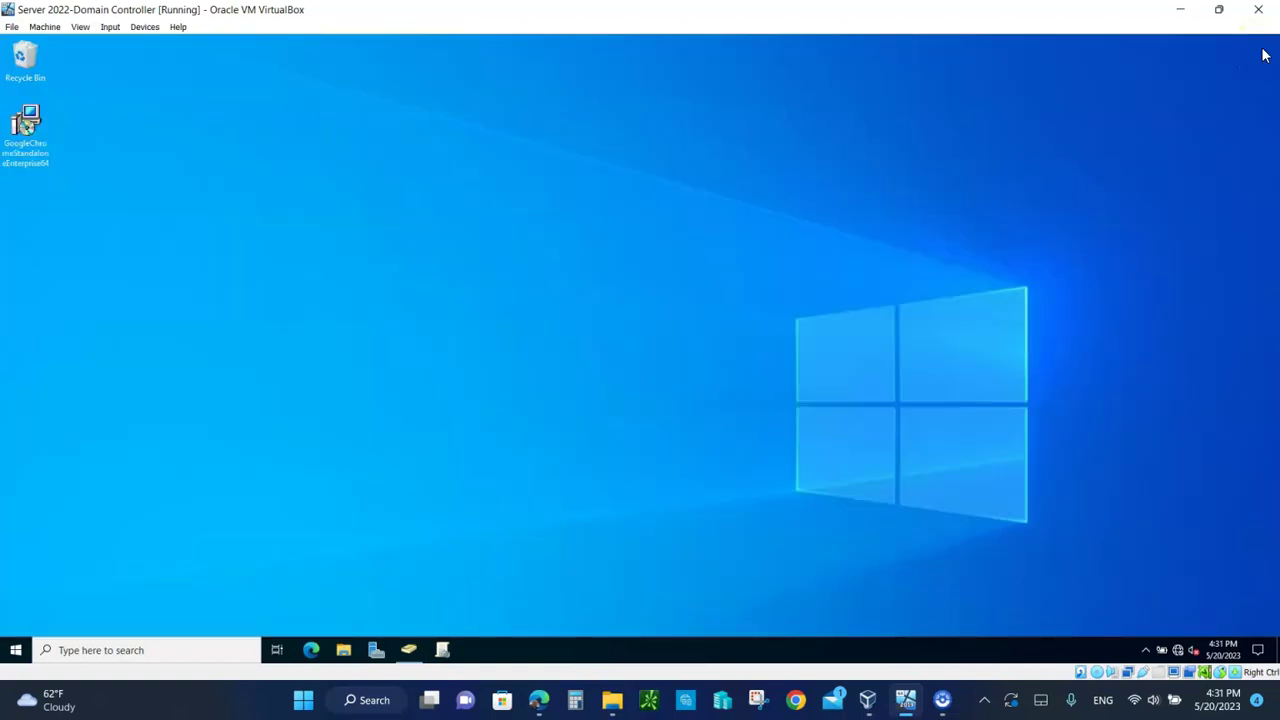
pyautogui.moveTo(865, 700)
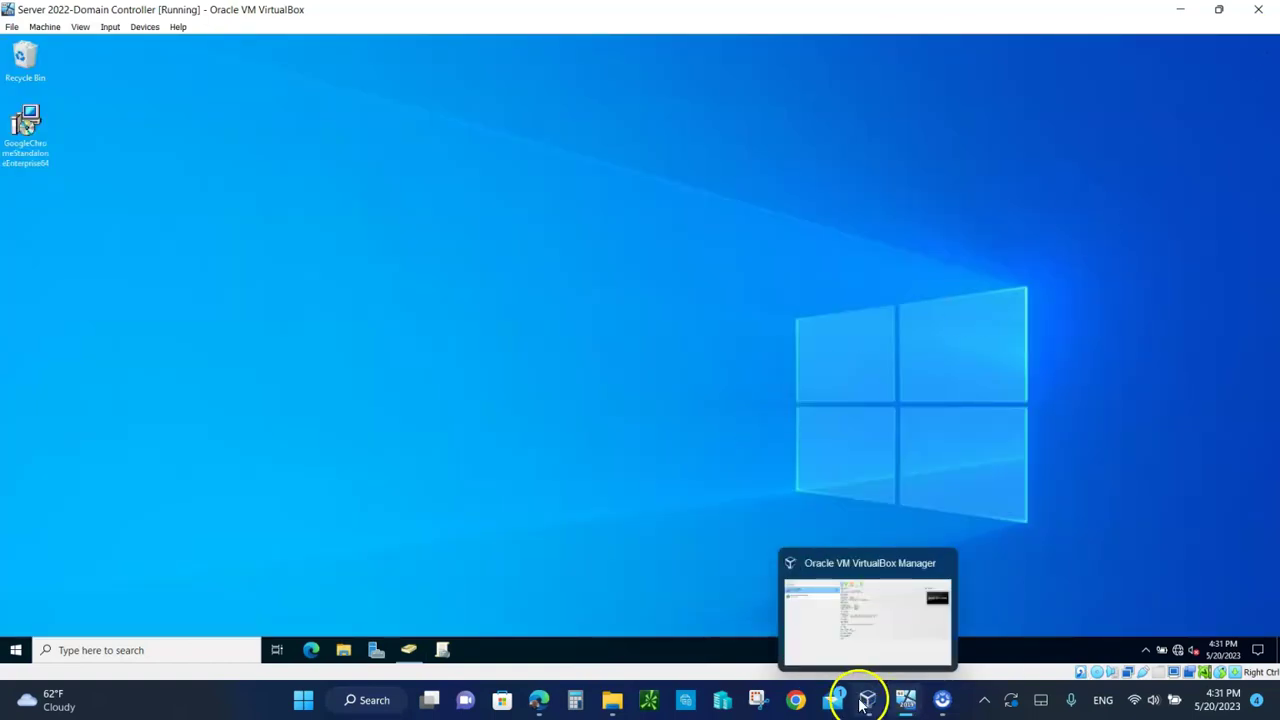
pyautogui.click(815, 623)
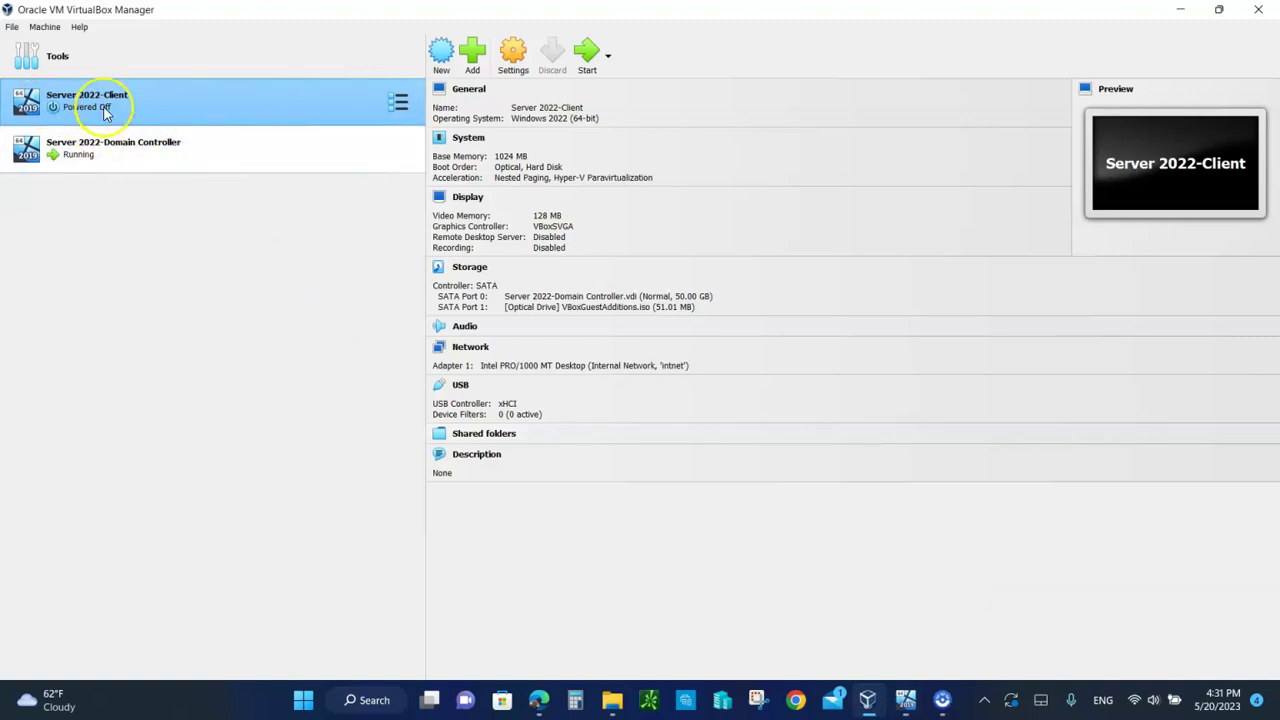
pyautogui.click(587, 50)
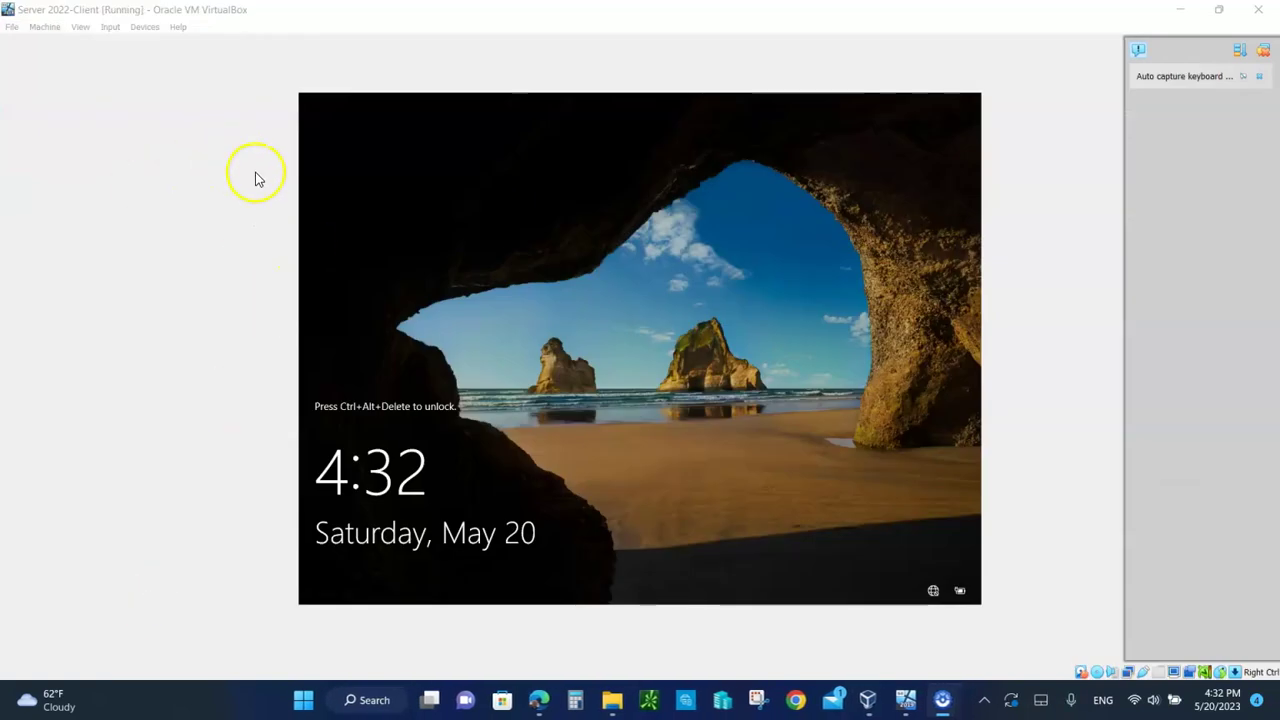
# Send Ctrl-Alt-Del to the client VM and sign in with the domain user's password
pyautogui.click(110, 27)
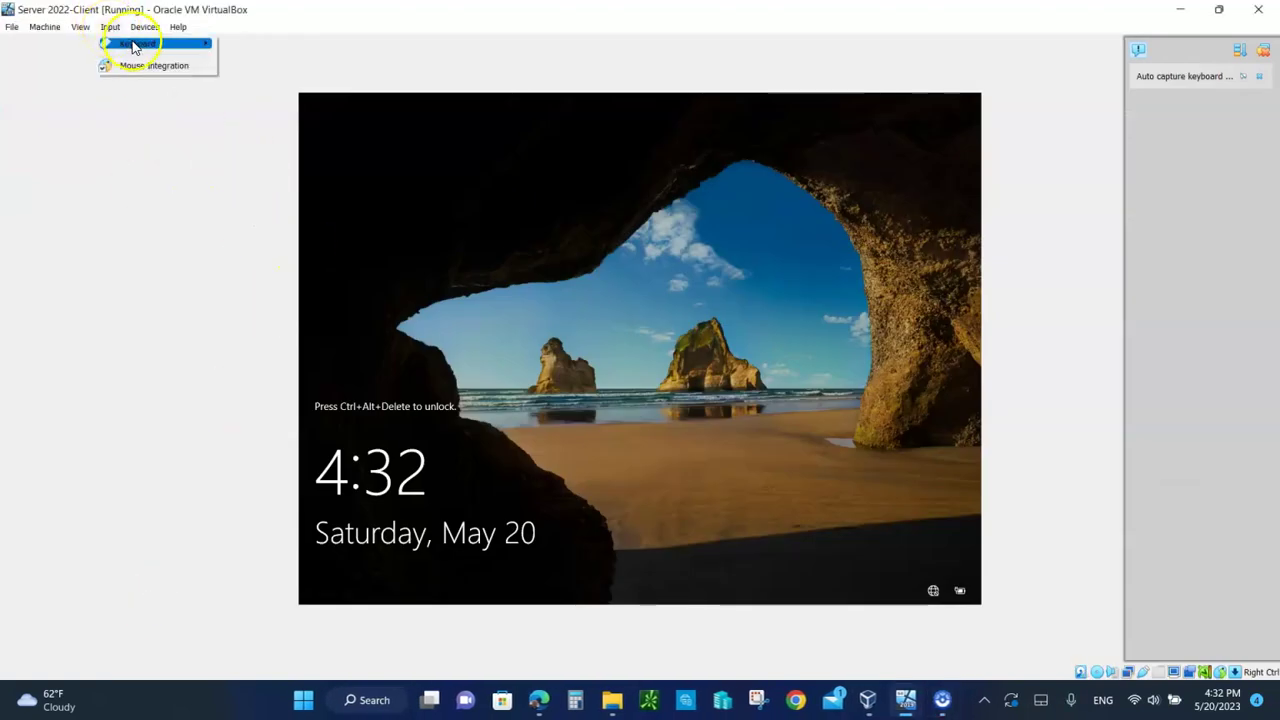
pyautogui.moveTo(136, 46)
pyautogui.click(270, 82)
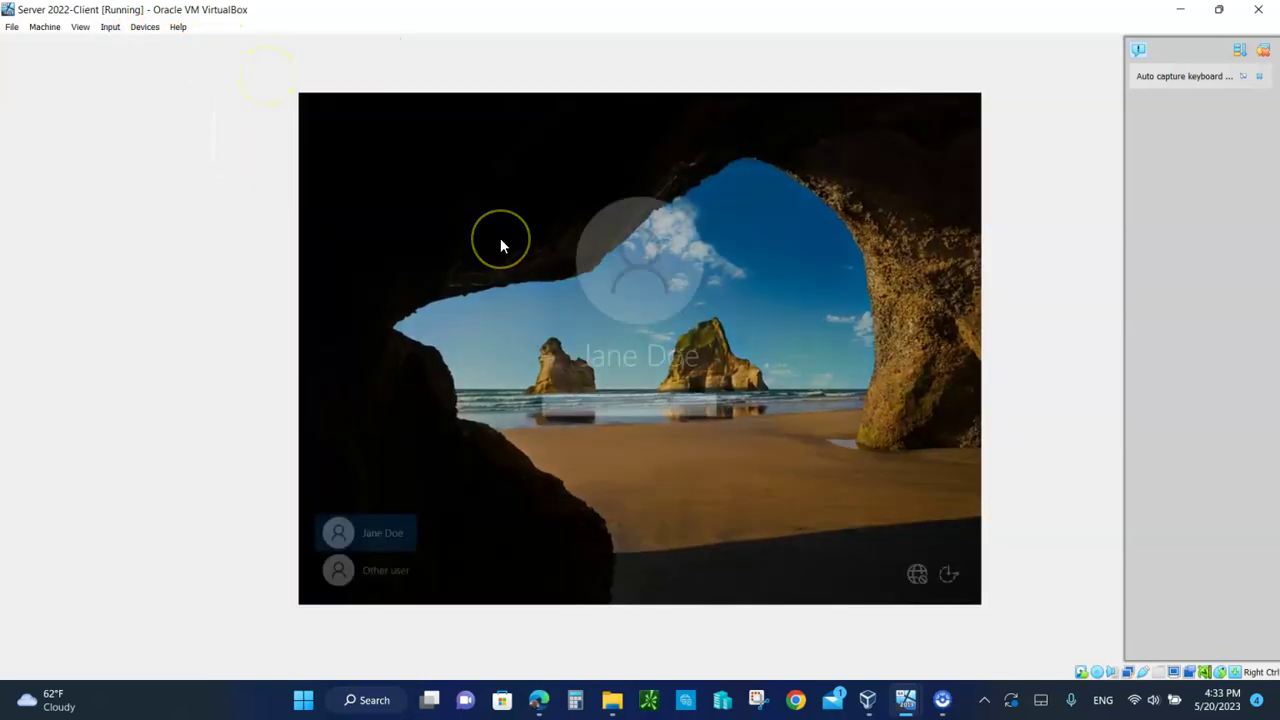
pyautogui.click(545, 355)
pyautogui.write('********')
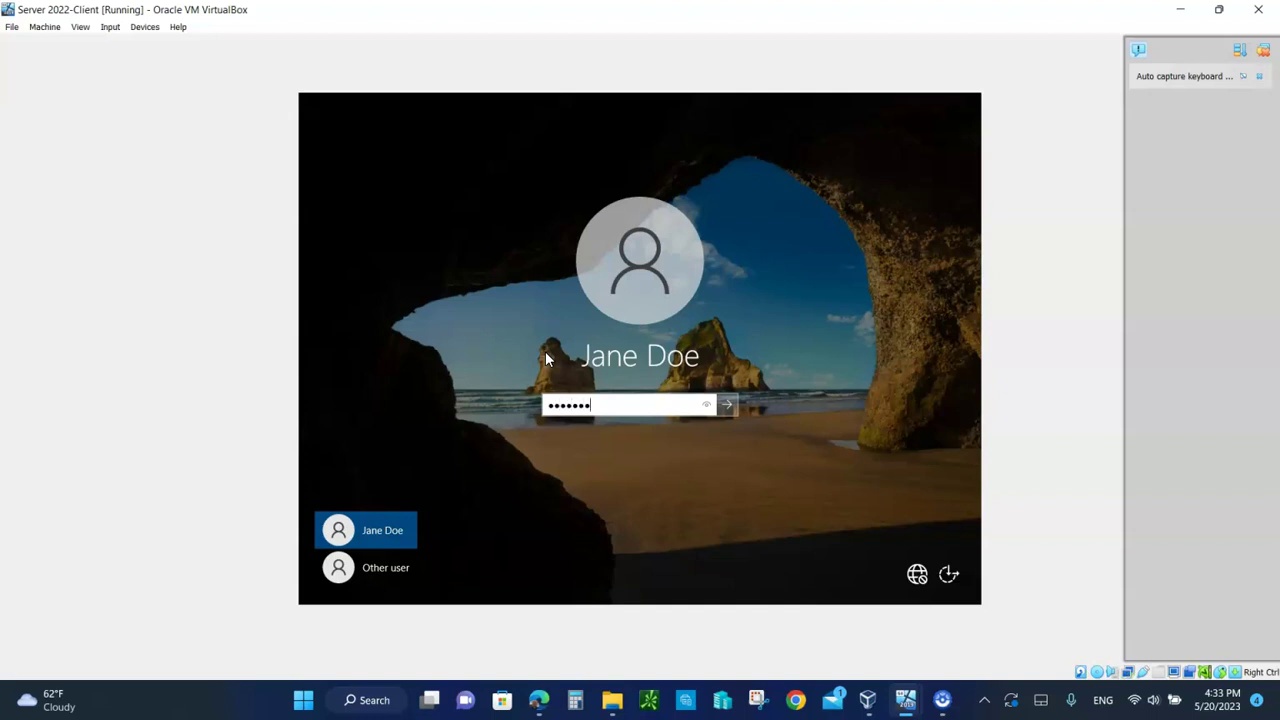
pyautogui.press('Return')
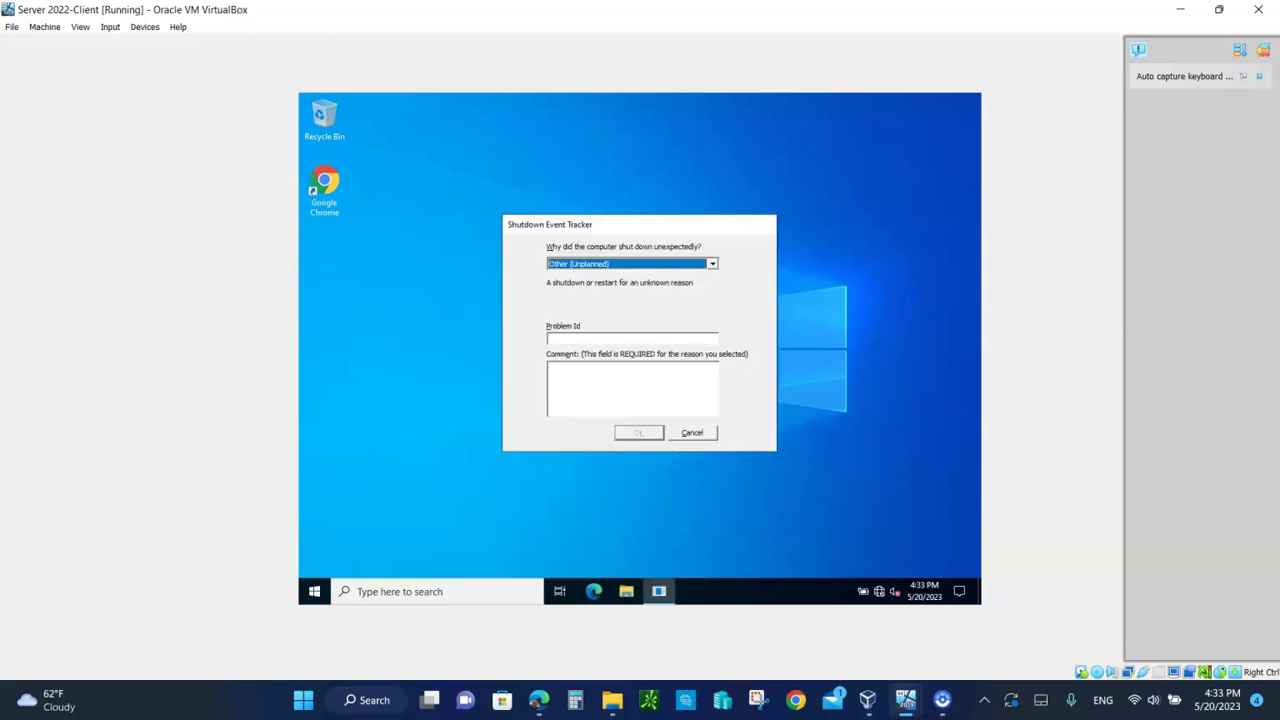
# Cancel the Shutdown Event Tracker and view This PC, showing only Local Disk (C:) and the CD drive
pyautogui.click(693, 432)
pyautogui.click(627, 592)
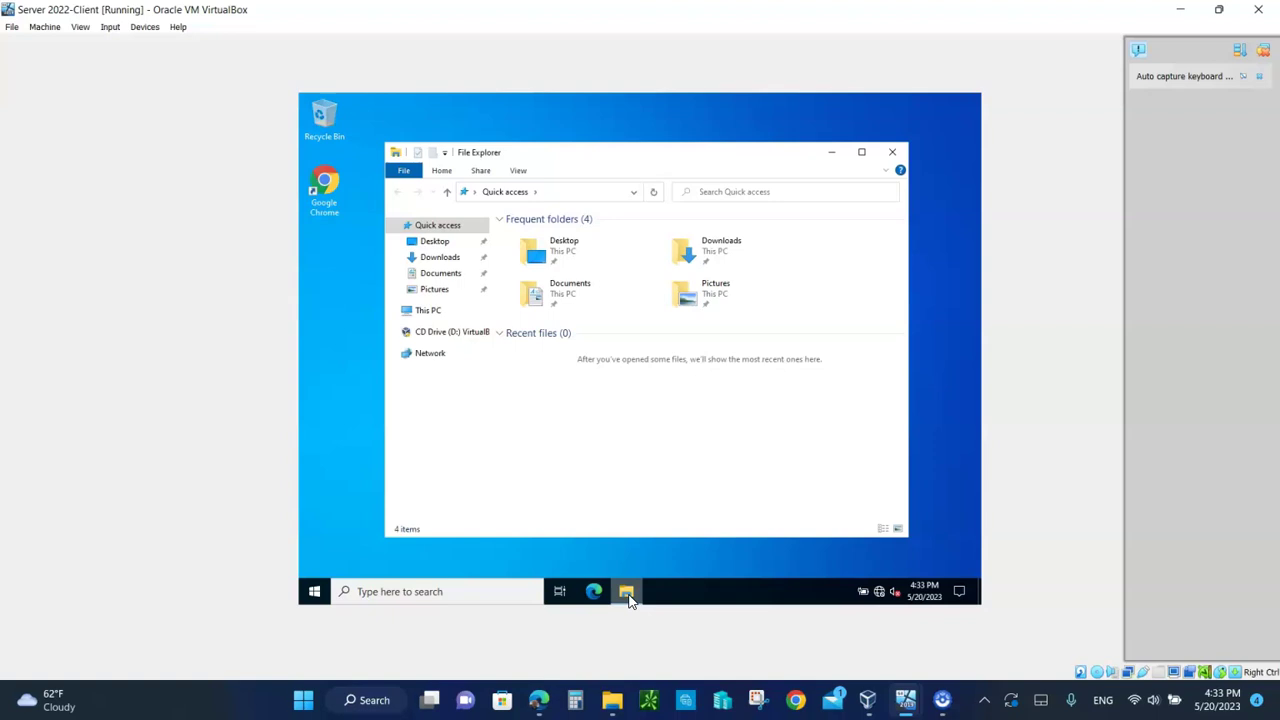
pyautogui.click(422, 312)
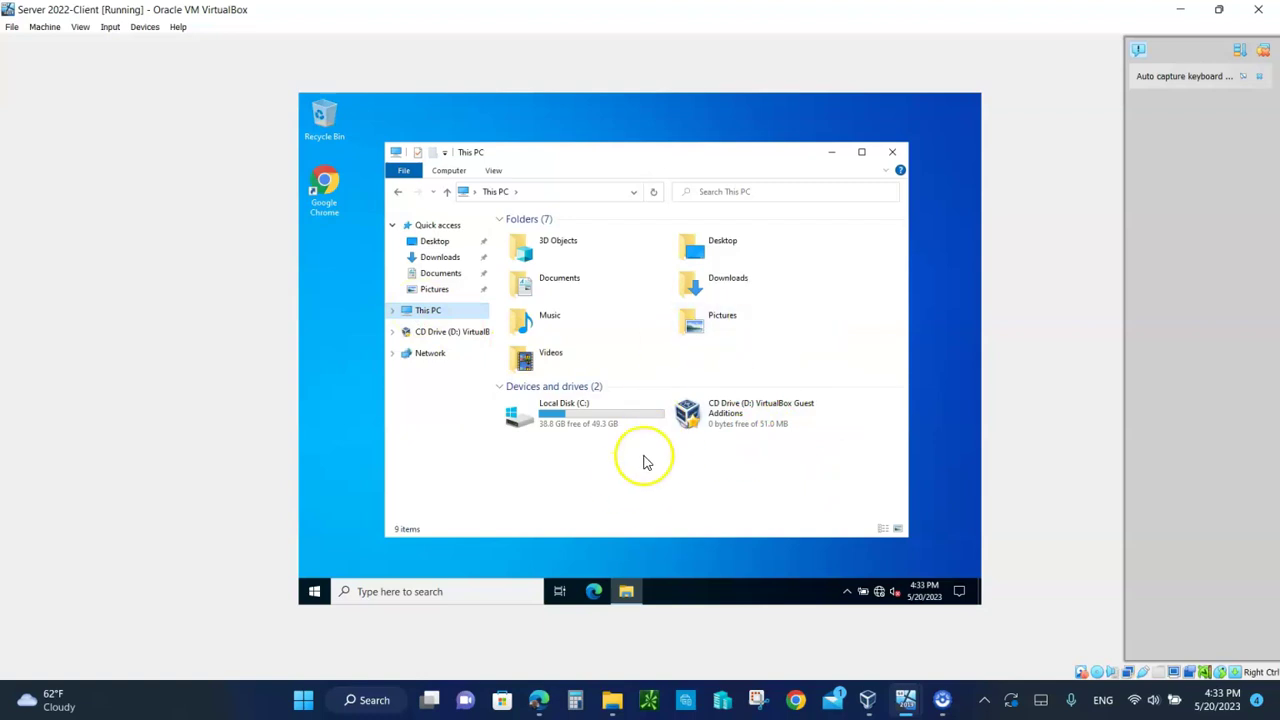
pyautogui.click(373, 593)
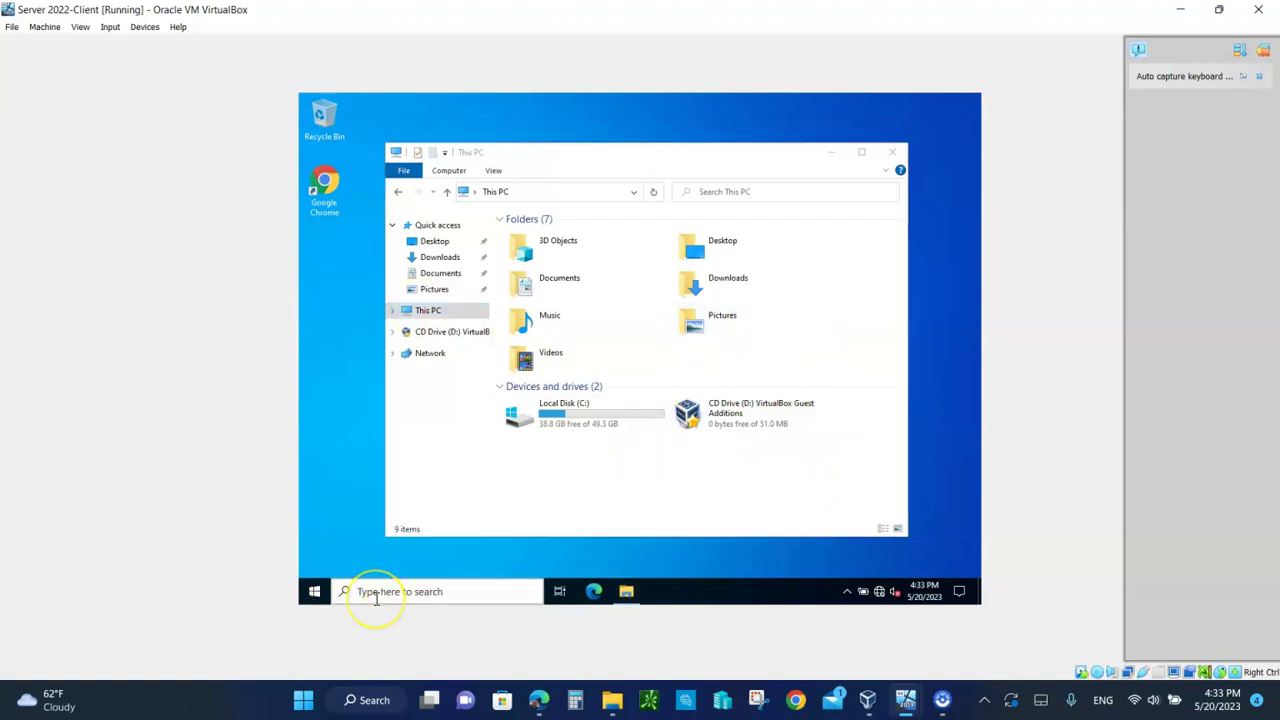
pyautogui.click(364, 589)
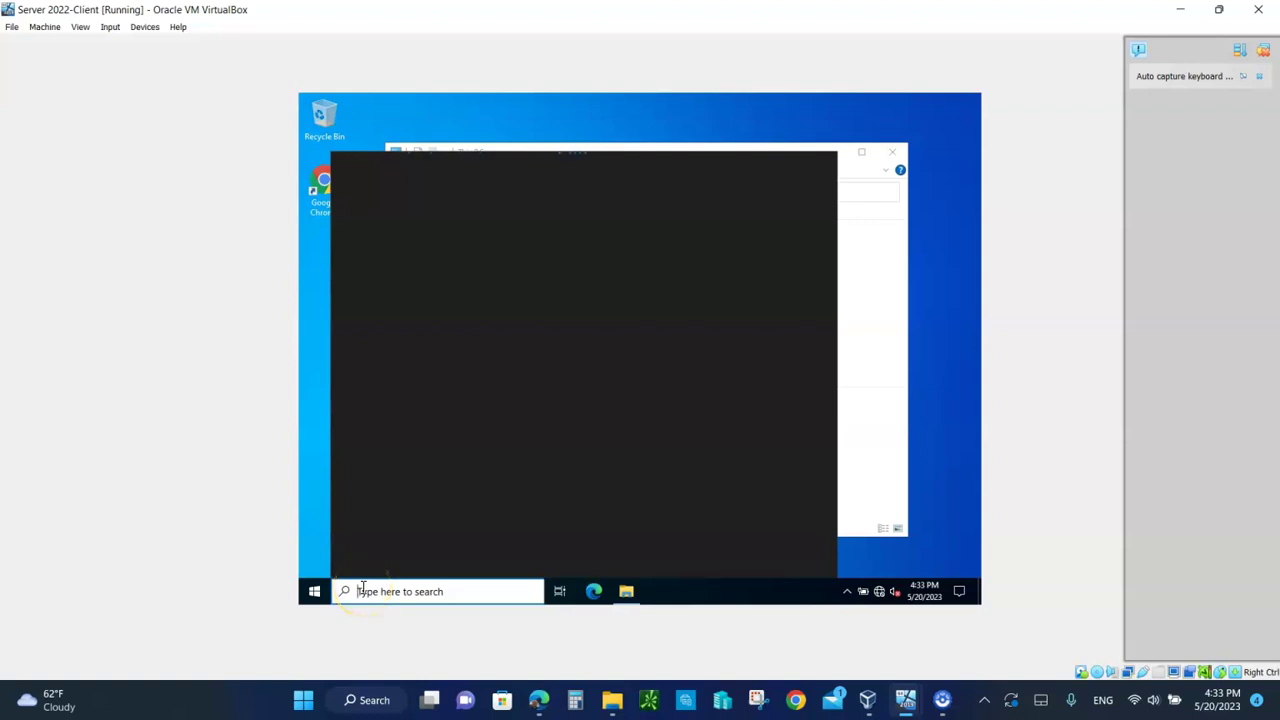
# Run gpupdate /force in Command Prompt and answer y to log off
pyautogui.write('cmd')
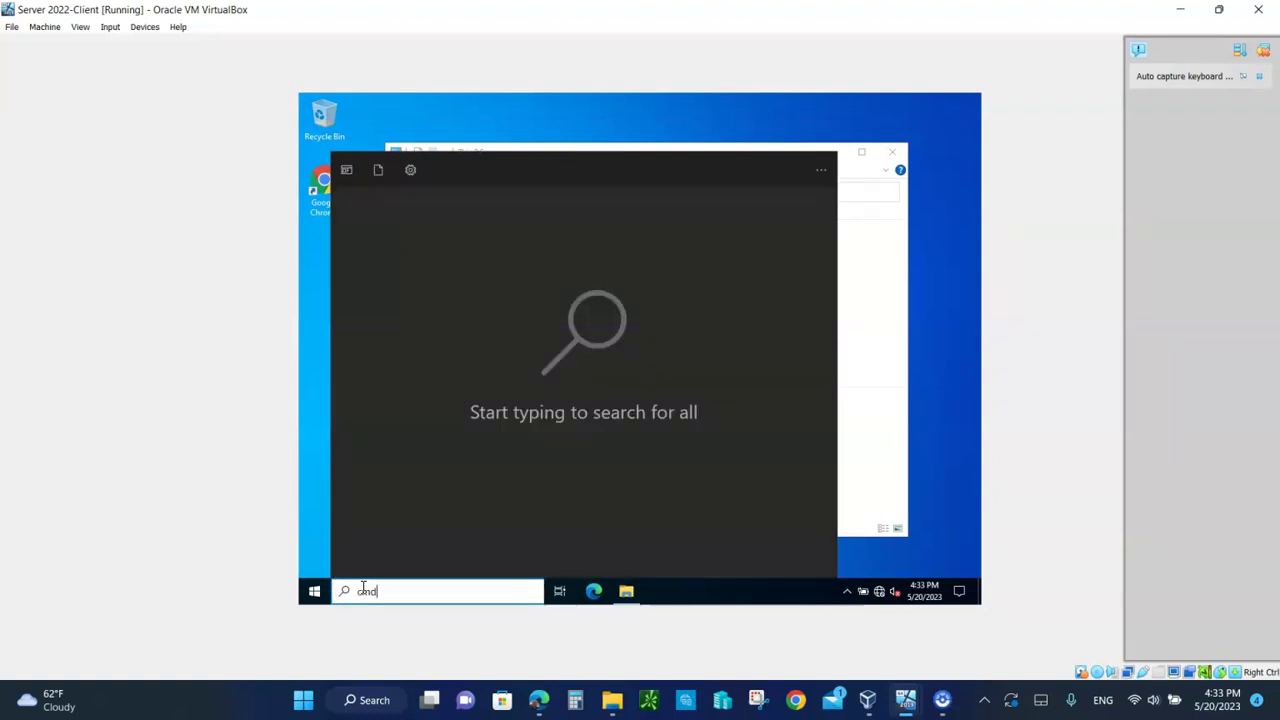
pyautogui.click(406, 398)
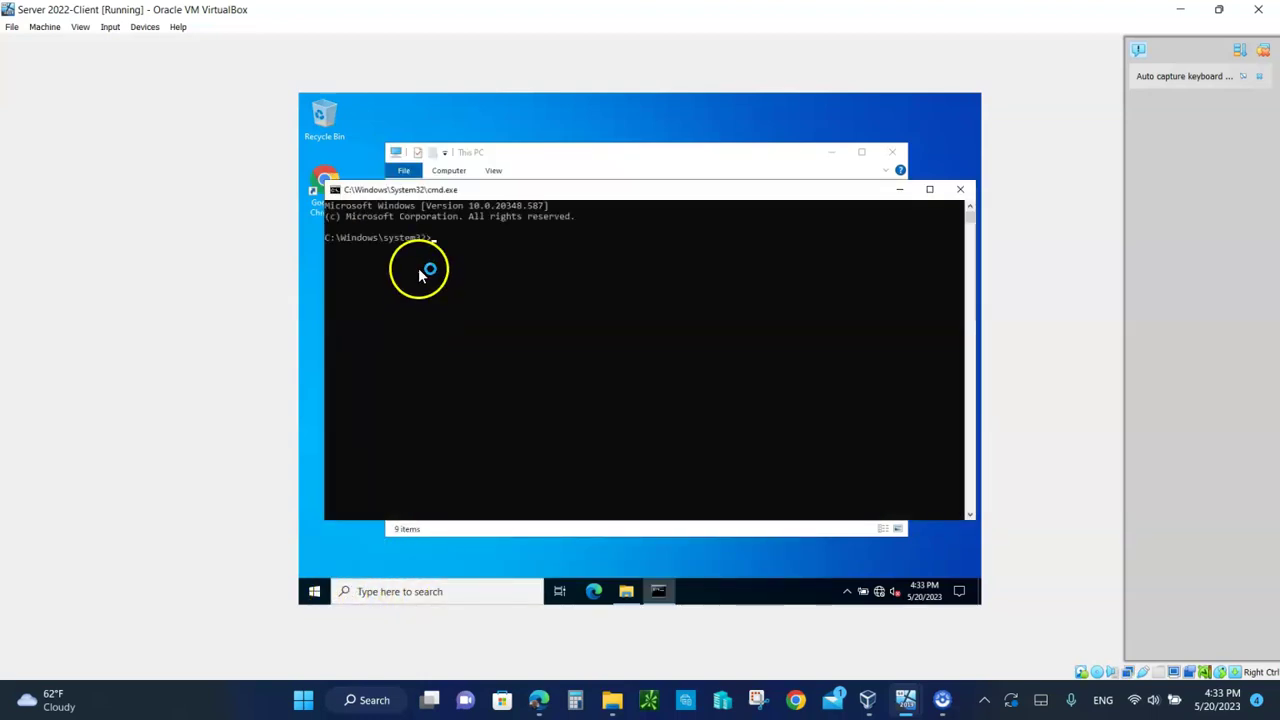
pyautogui.write('p')
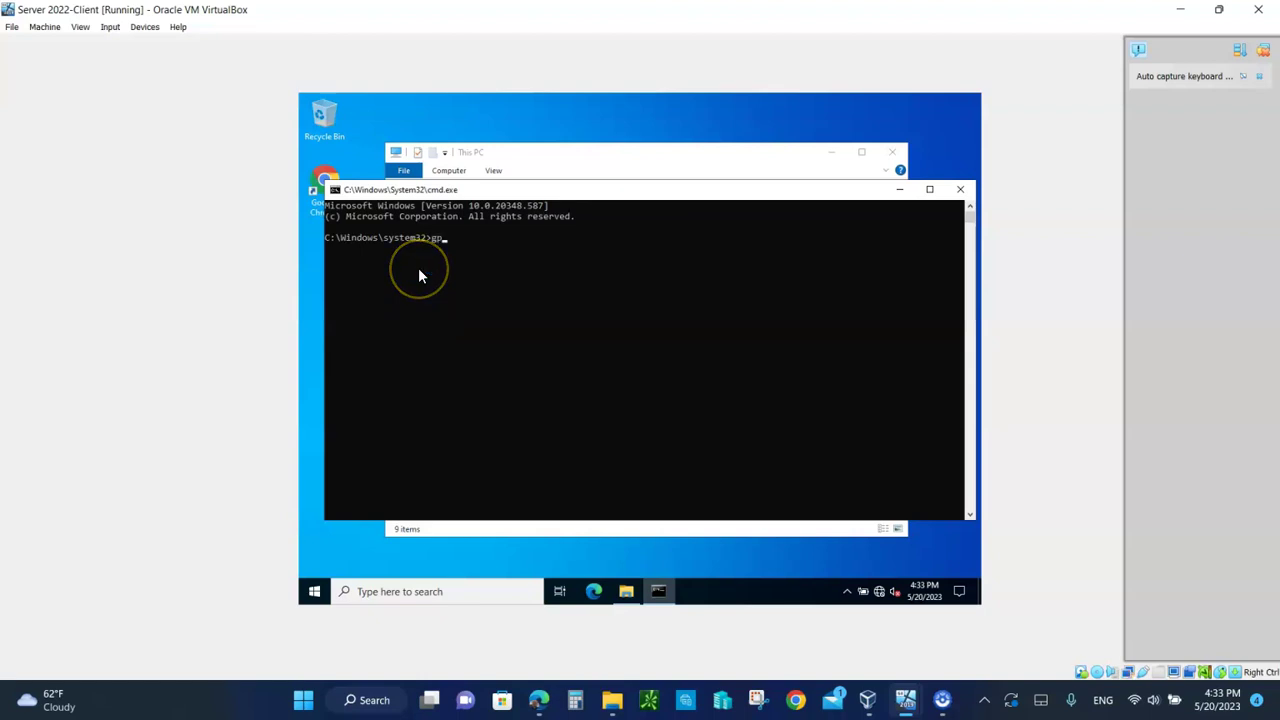
pyautogui.write('update')
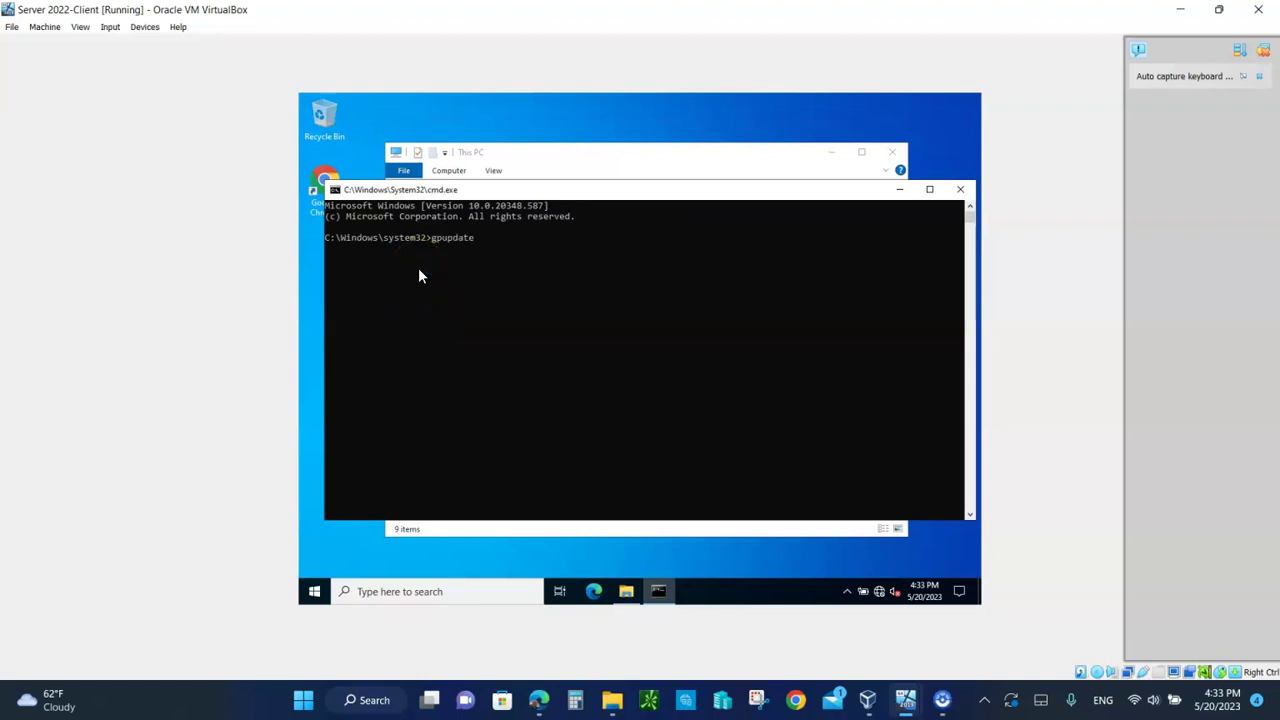
pyautogui.write(' /force')
pyautogui.press('Return')
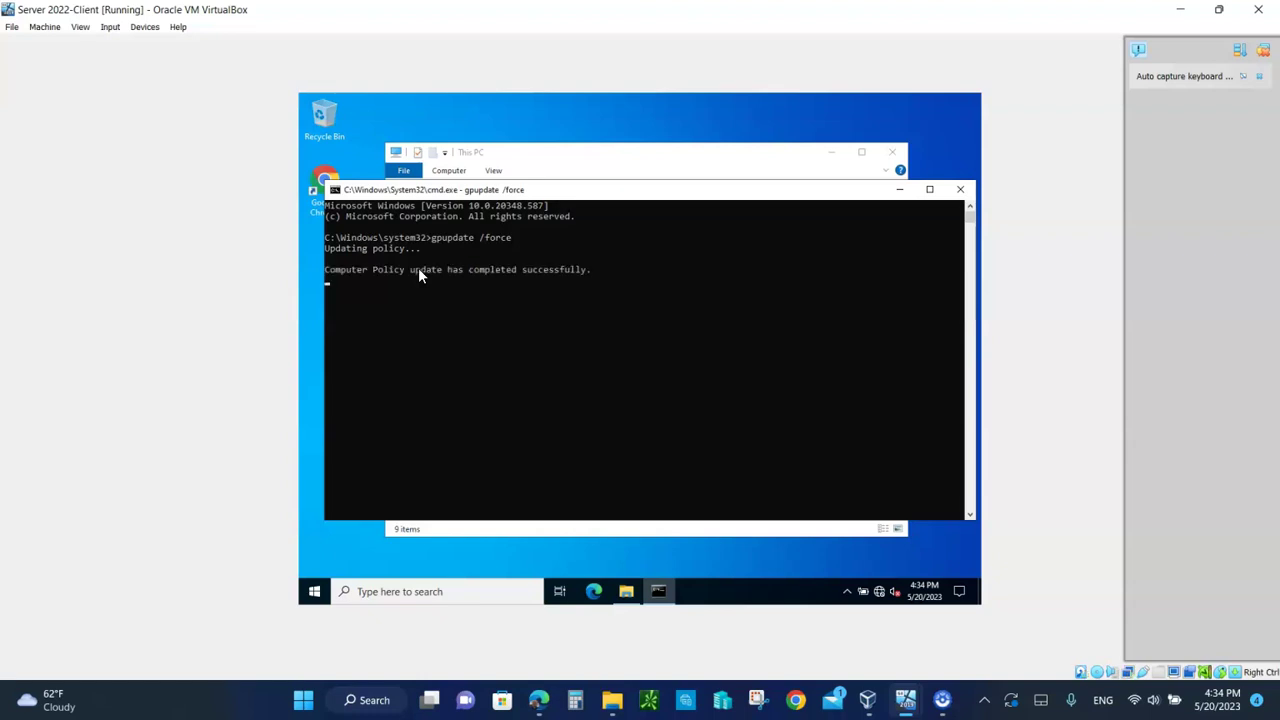
pyautogui.click(420, 291)
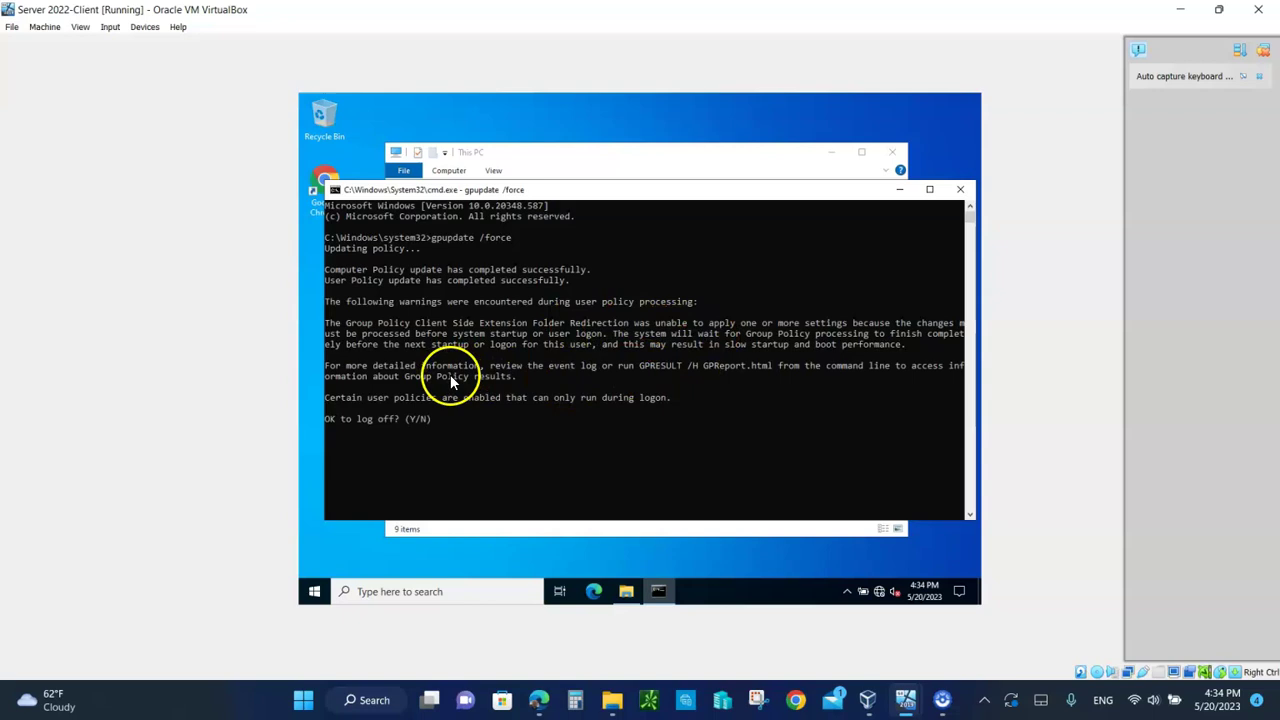
pyautogui.write('y')
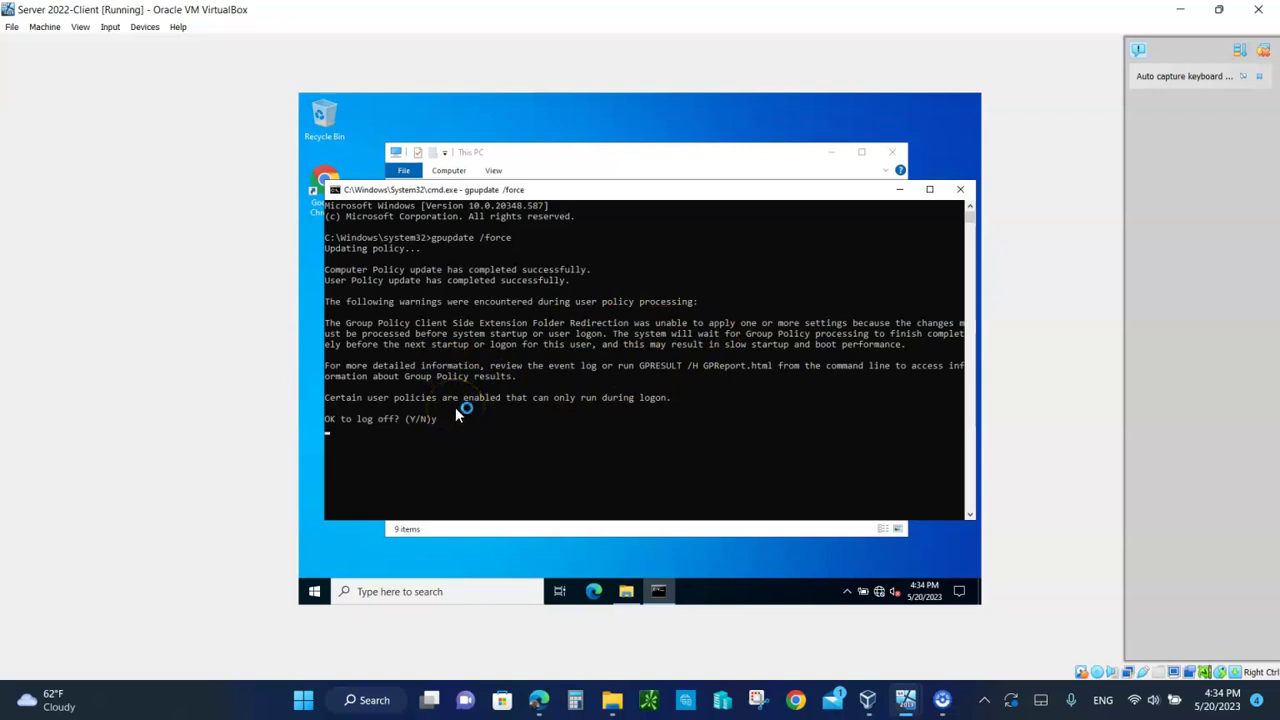
pyautogui.press('Return')
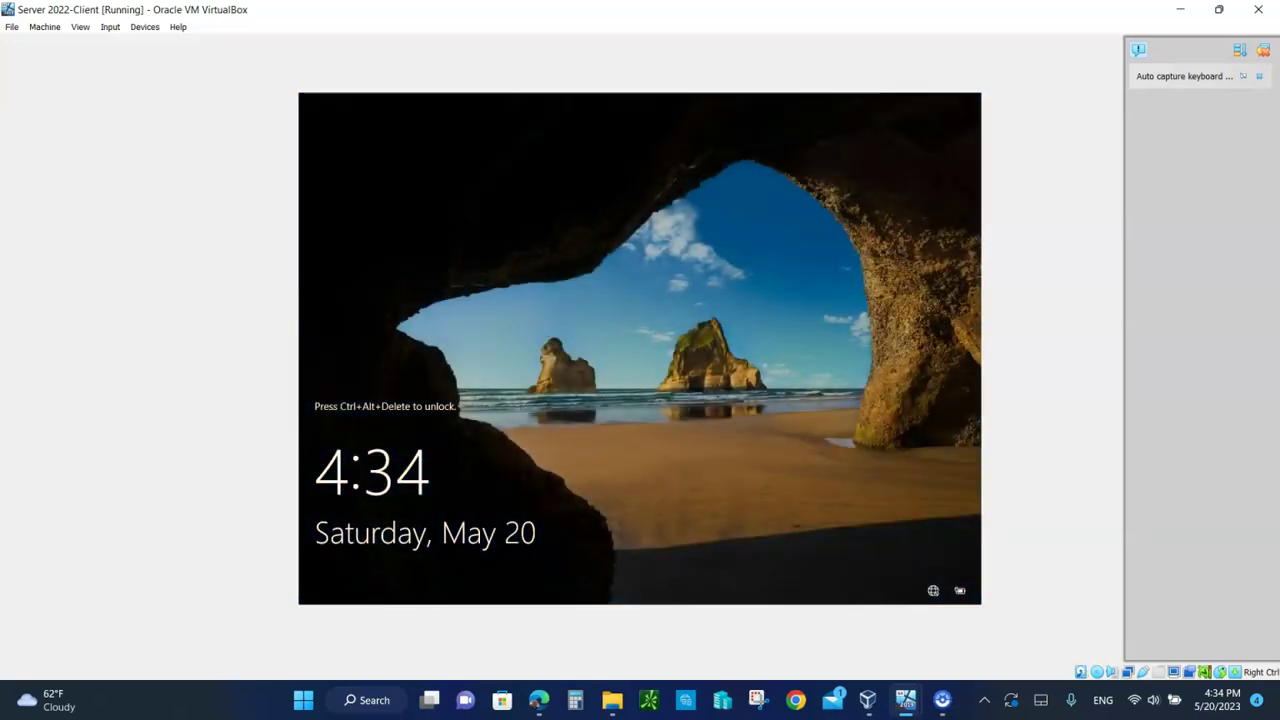
# Send Ctrl-Alt-Del to the VM and re-enter the domain user's password to sign in
pyautogui.click(110, 27)
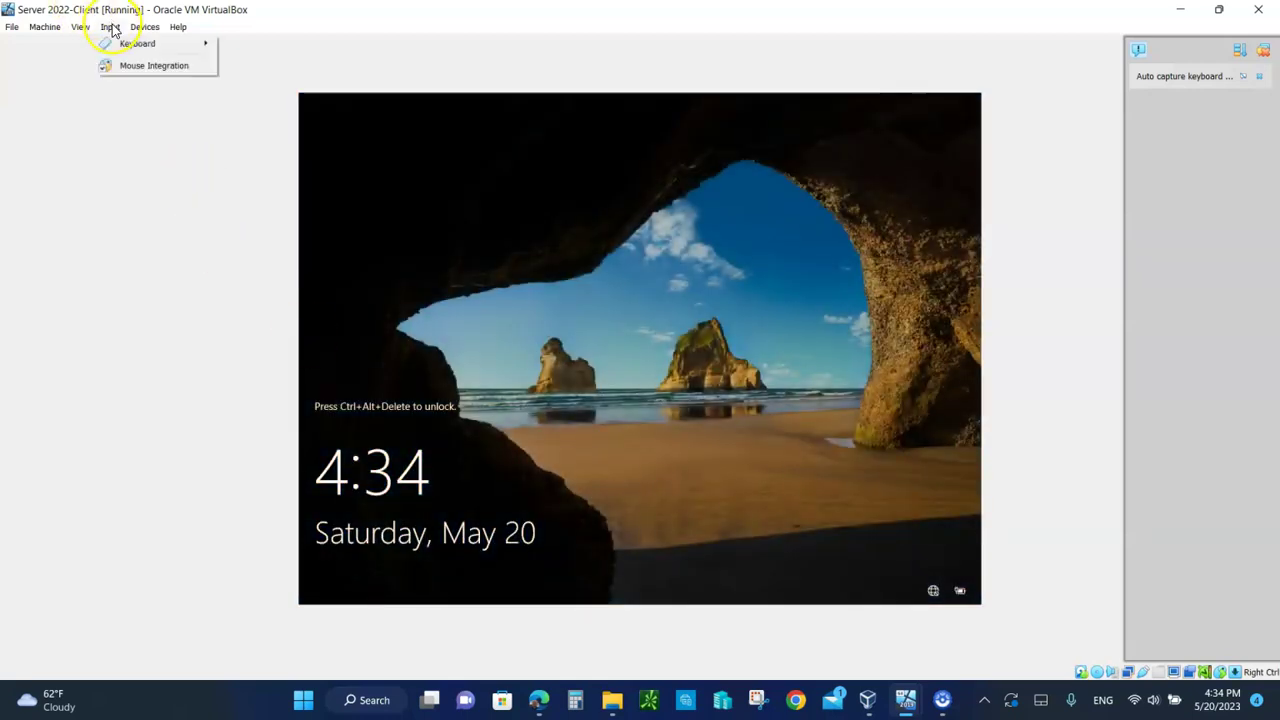
pyautogui.moveTo(140, 43)
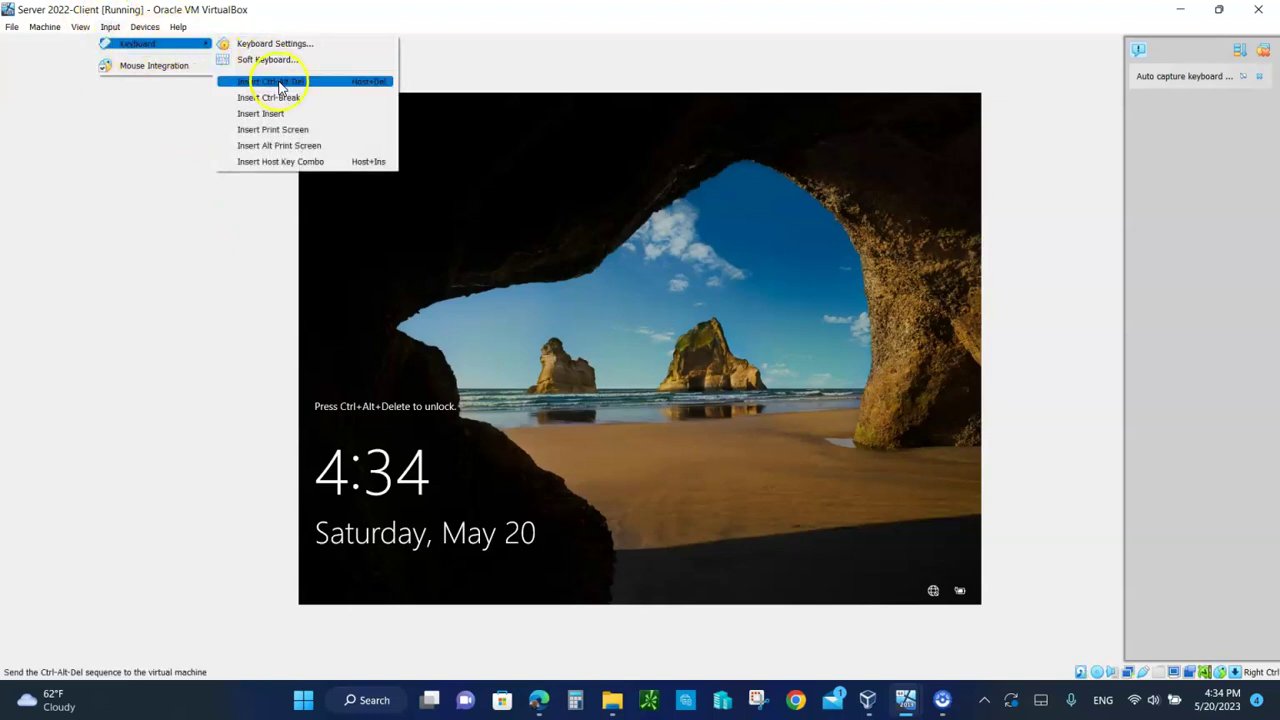
pyautogui.click(279, 83)
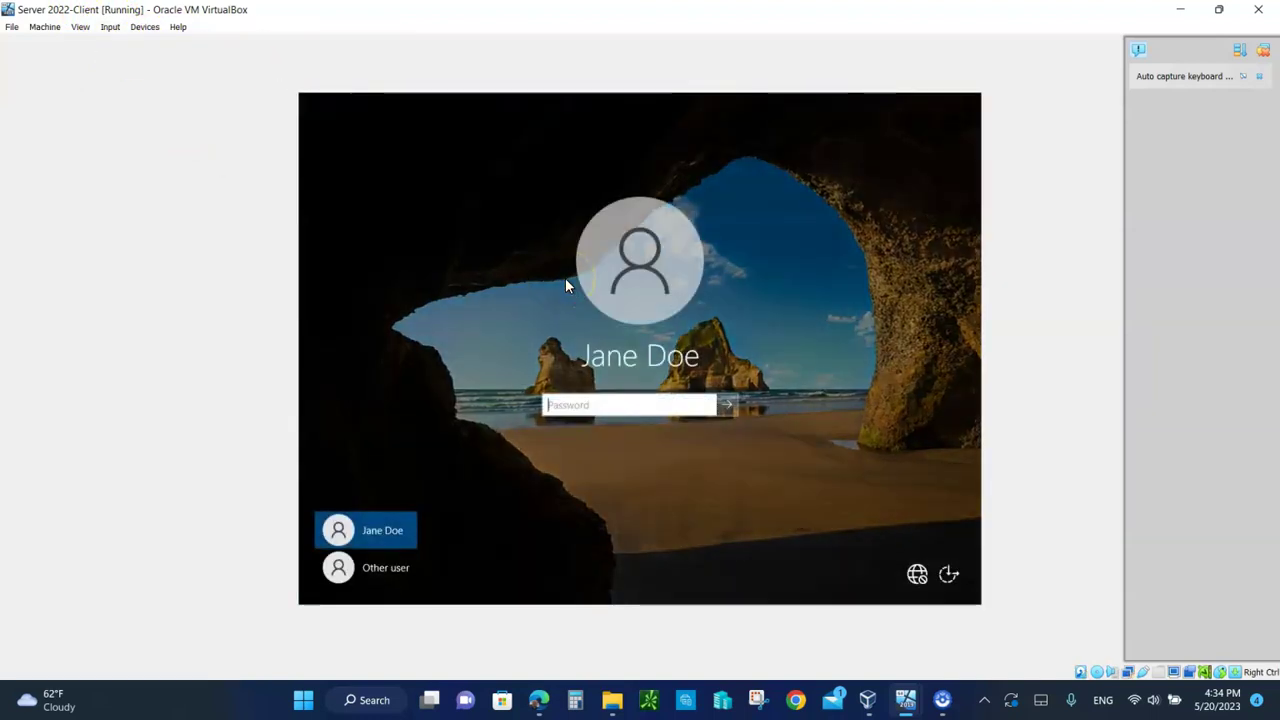
pyautogui.write('••••••••')
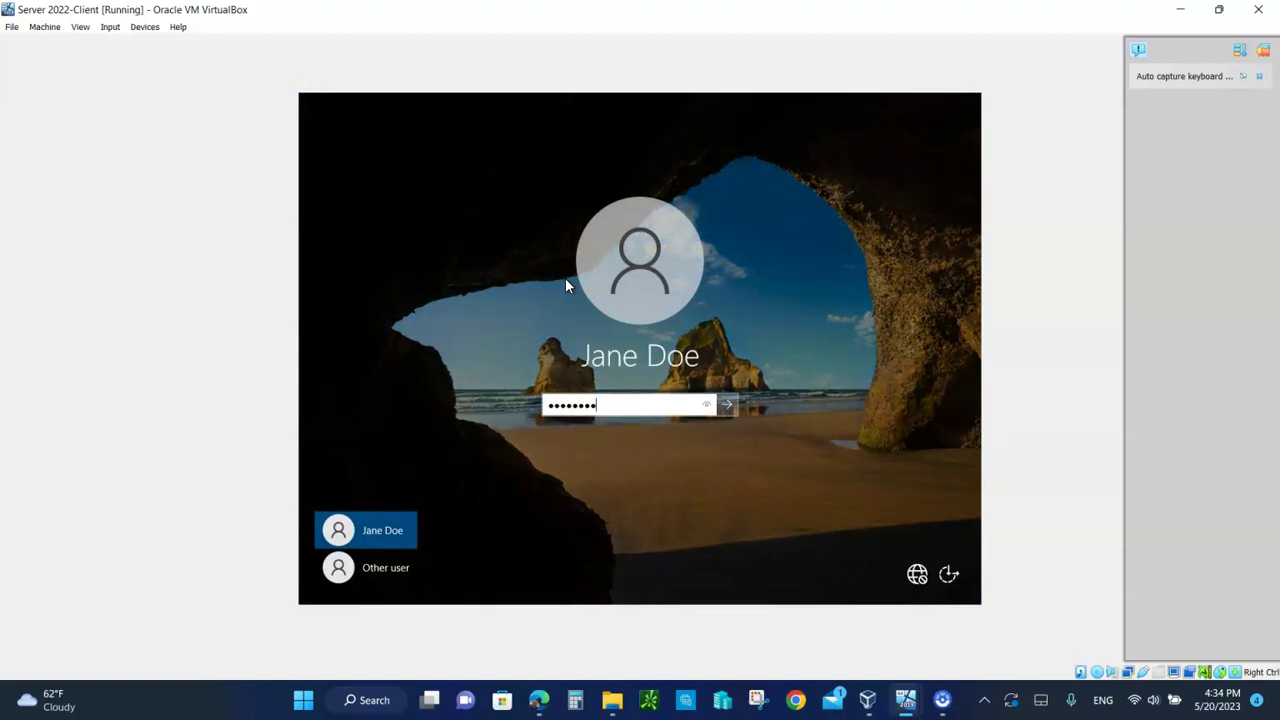
pyautogui.press('Return')
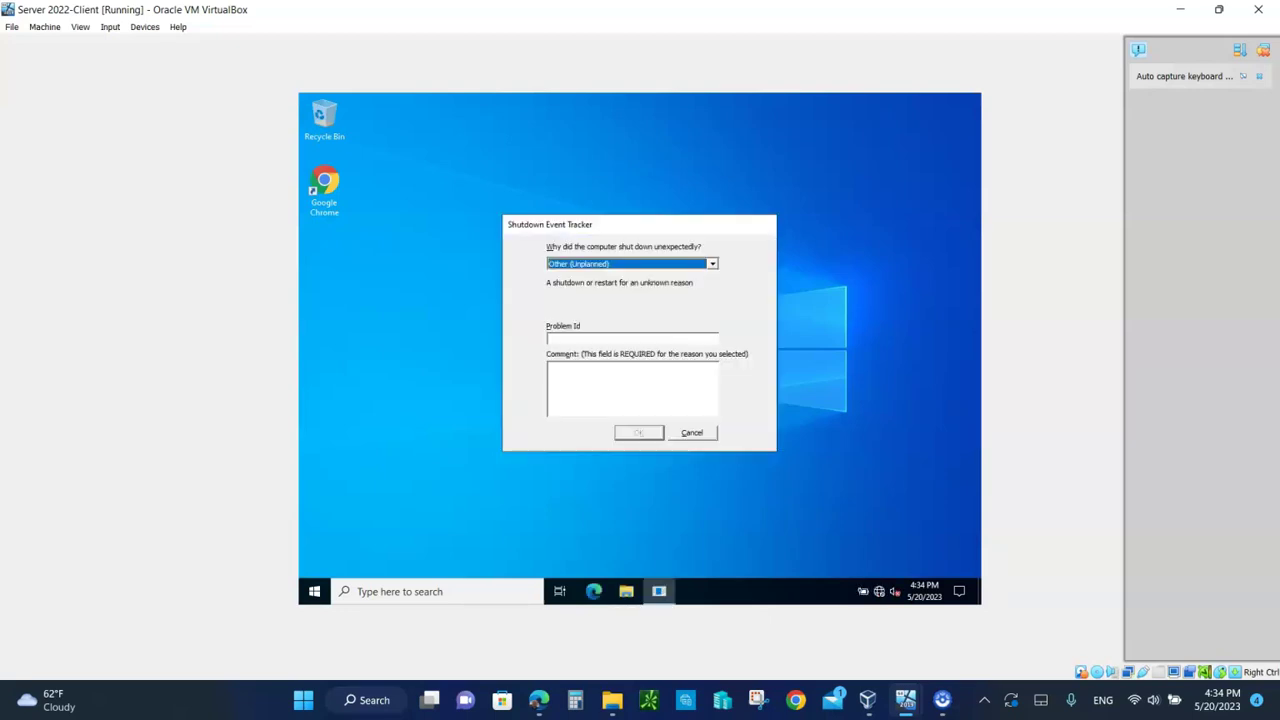
# Cancel the Shutdown Event Tracker and open This PC in File Explorer to check for drive M:
pyautogui.click(690, 432)
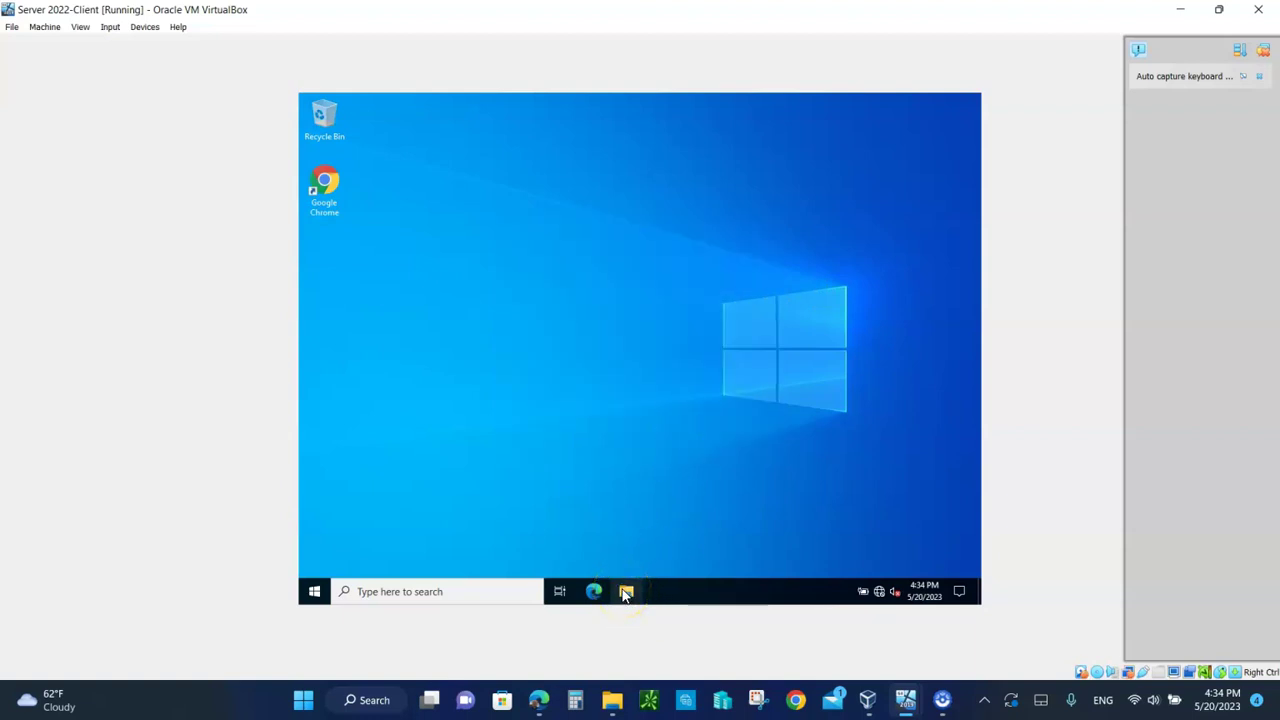
pyautogui.click(626, 593)
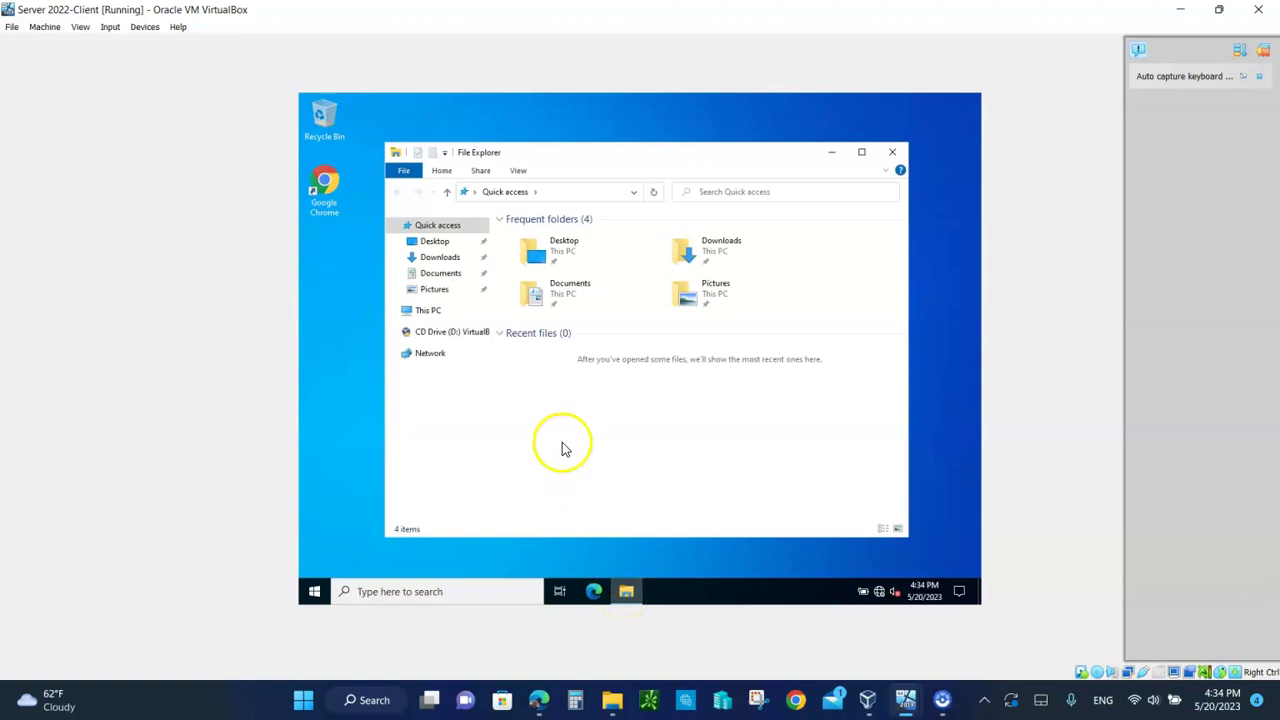
pyautogui.click(420, 316)
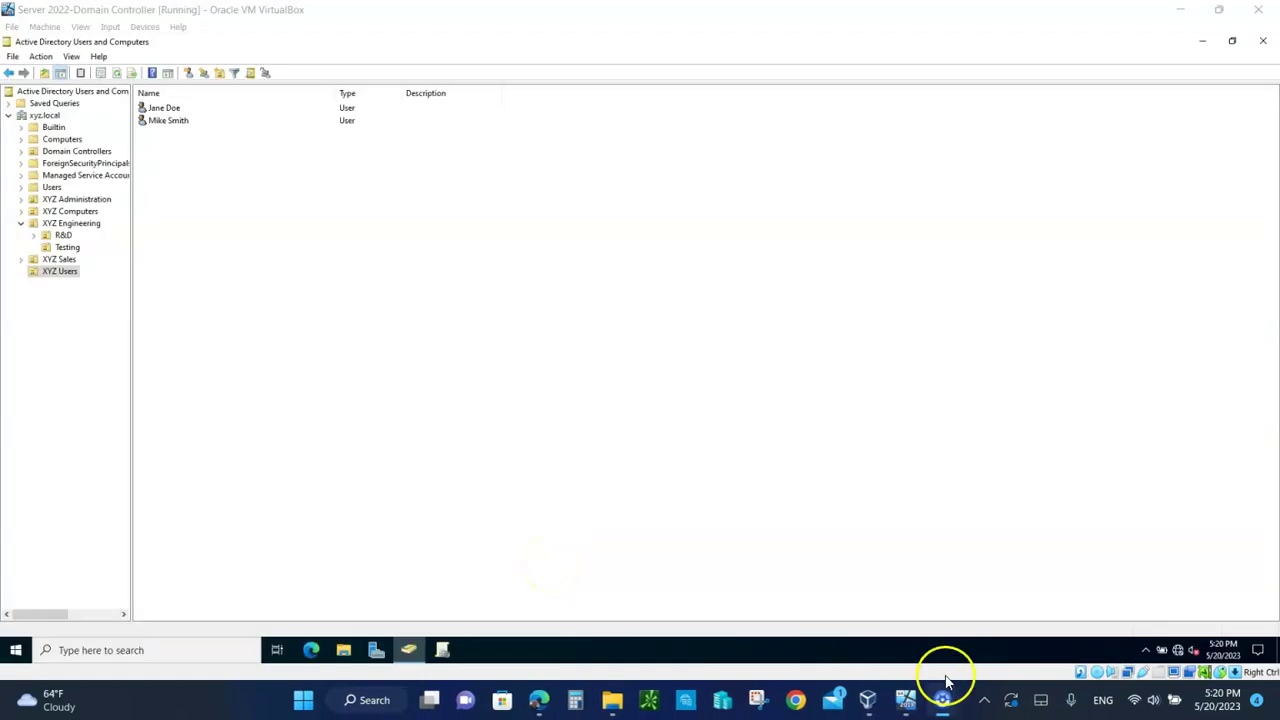
# On the Domain Controller VM, check the XYZ Users OU's two accounts, then bring up Group Policy Management
pyautogui.moveTo(905, 703)
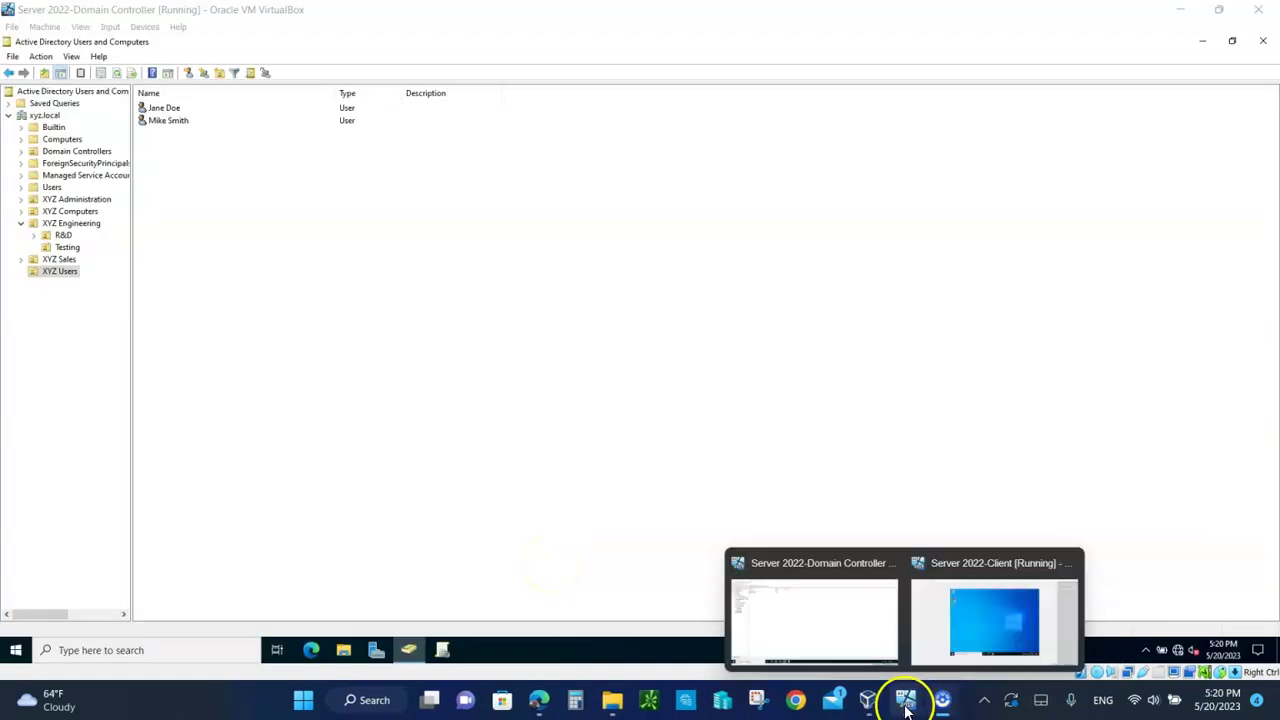
pyautogui.click(853, 640)
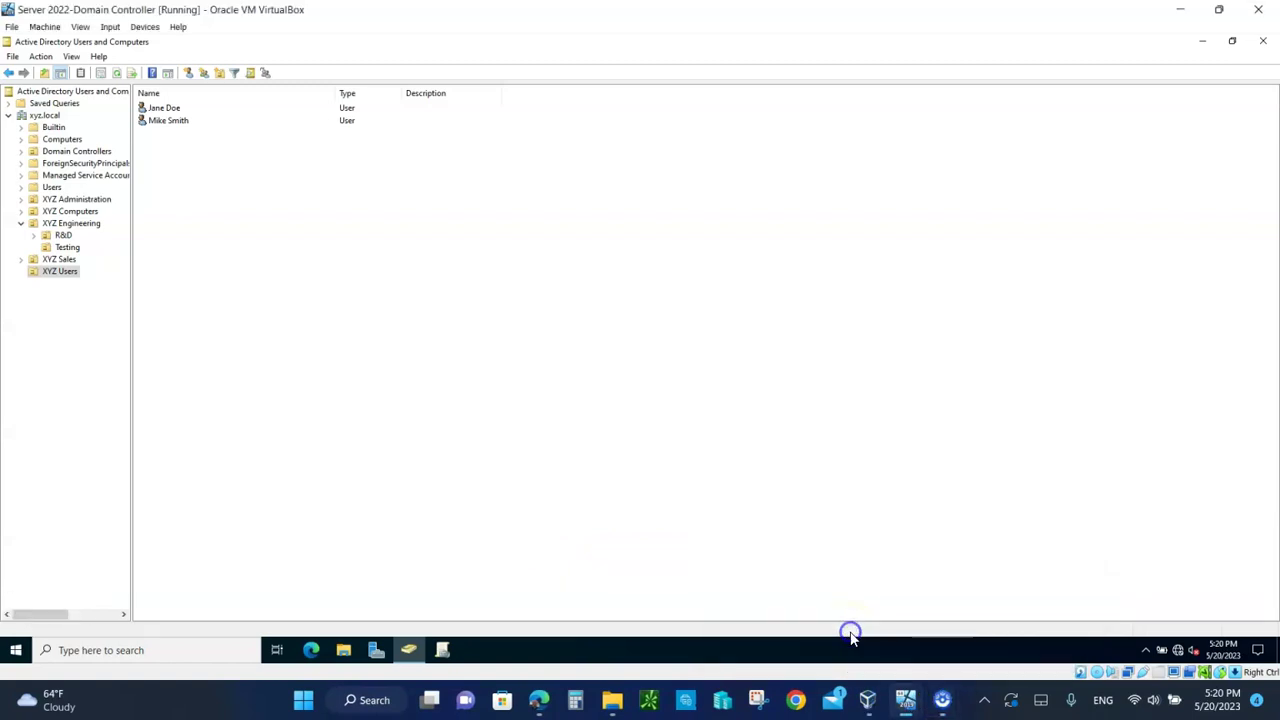
pyautogui.click(83, 258)
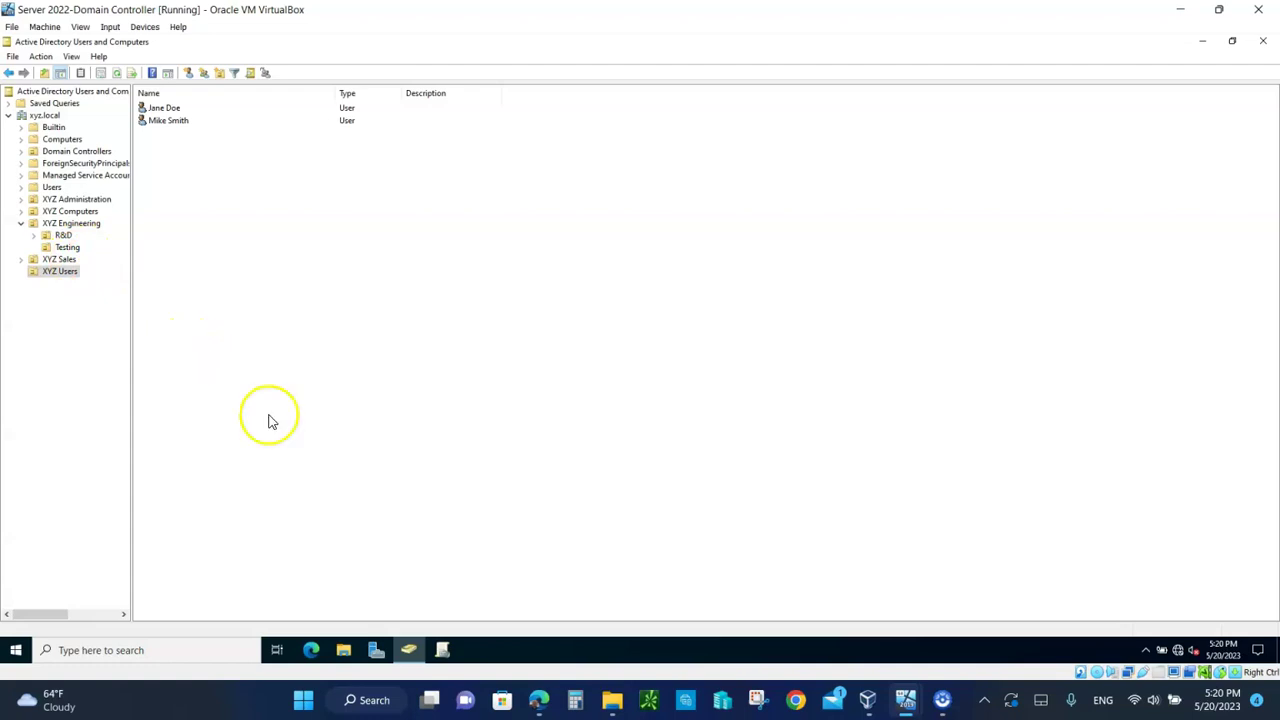
pyautogui.click(62, 274)
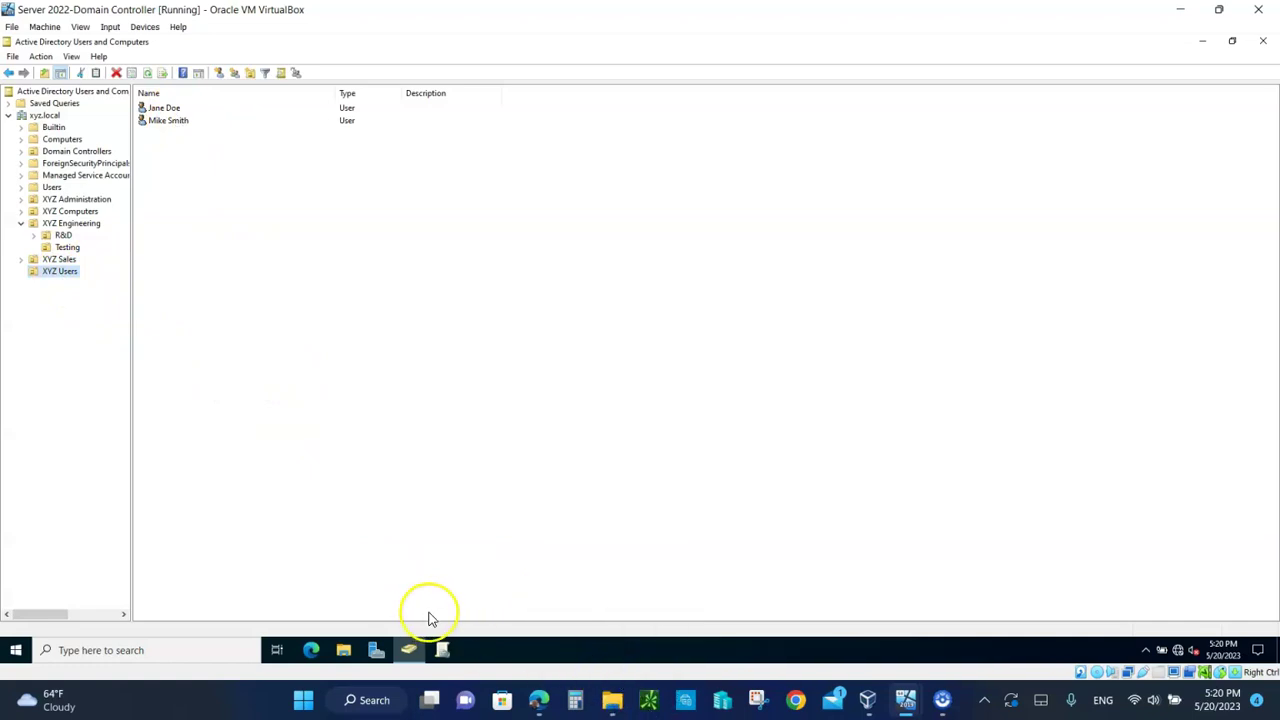
pyautogui.click(443, 648)
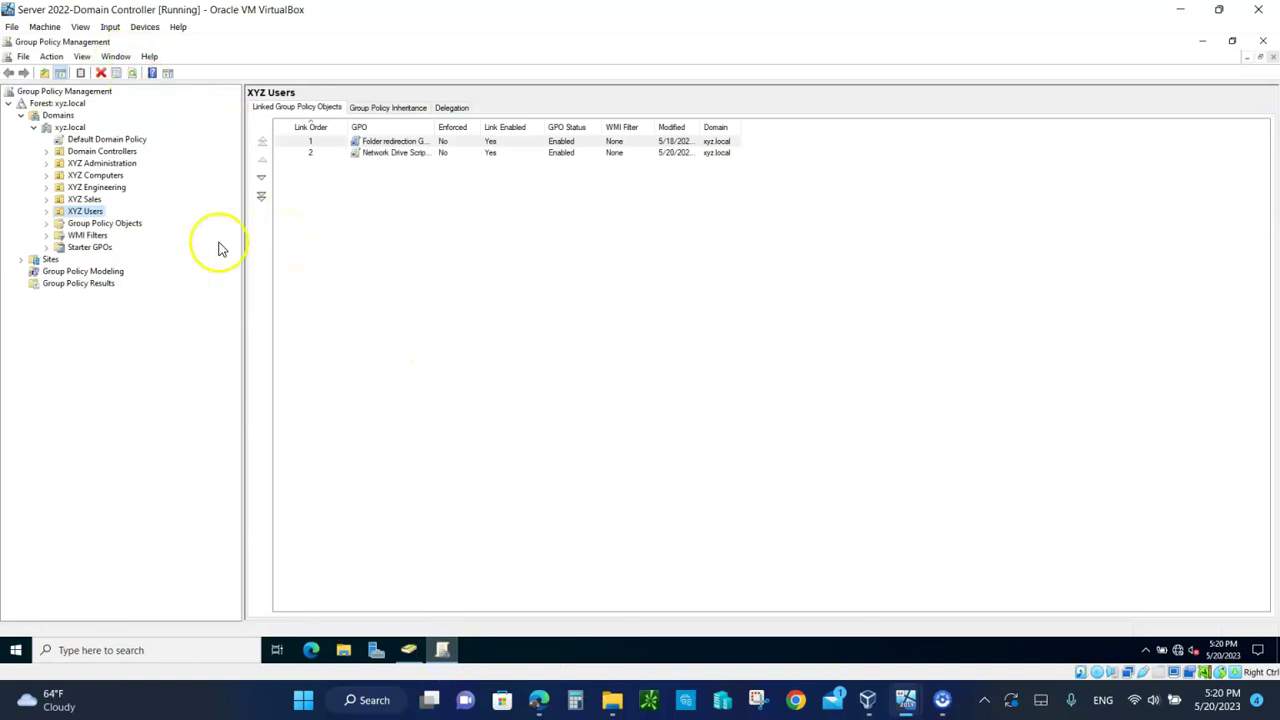
# Link the Network Drive Script GPO to XYZ Users, acknowledge it's already linked, and close the console
pyautogui.rightClick(90, 213)
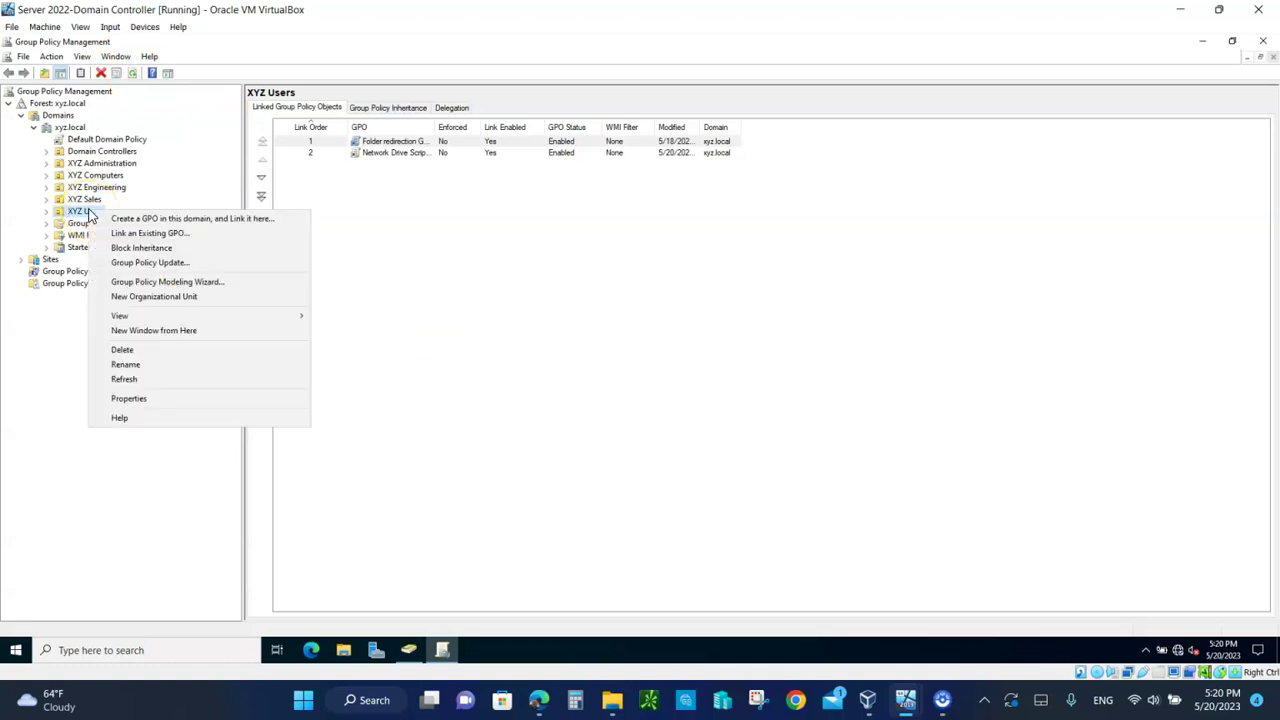
pyautogui.click(118, 235)
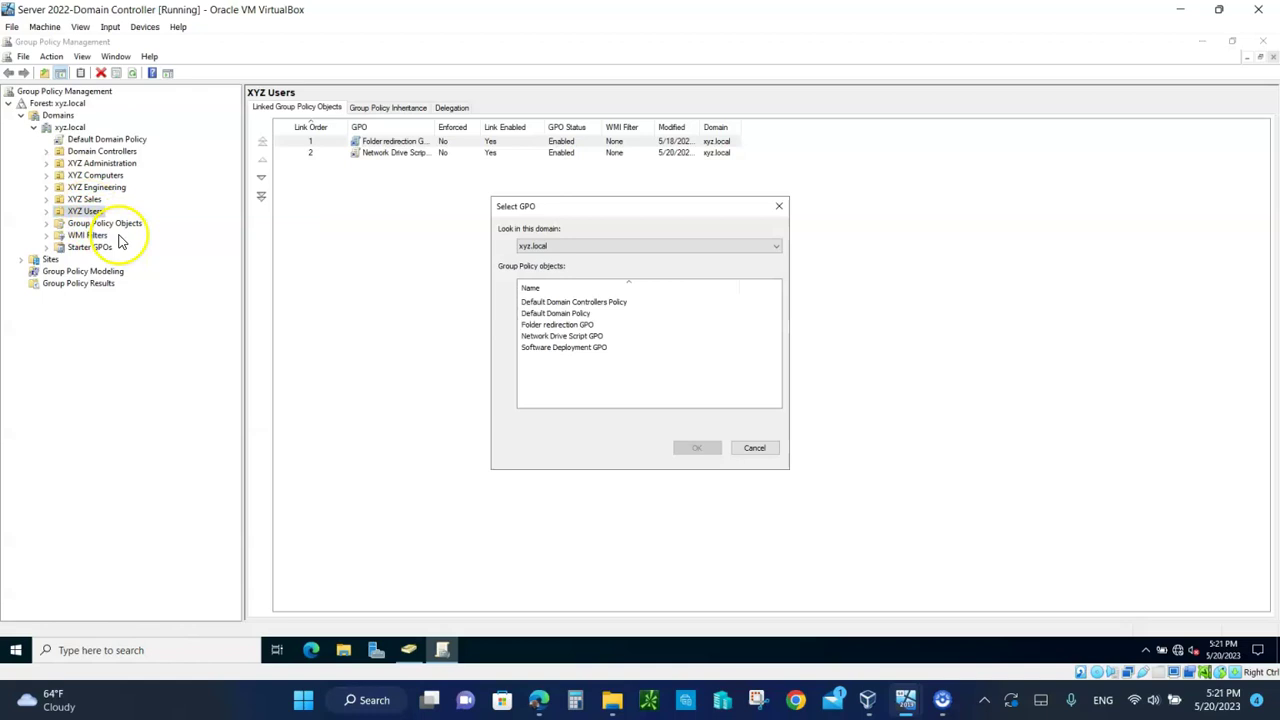
pyautogui.click(549, 338)
pyautogui.click(699, 449)
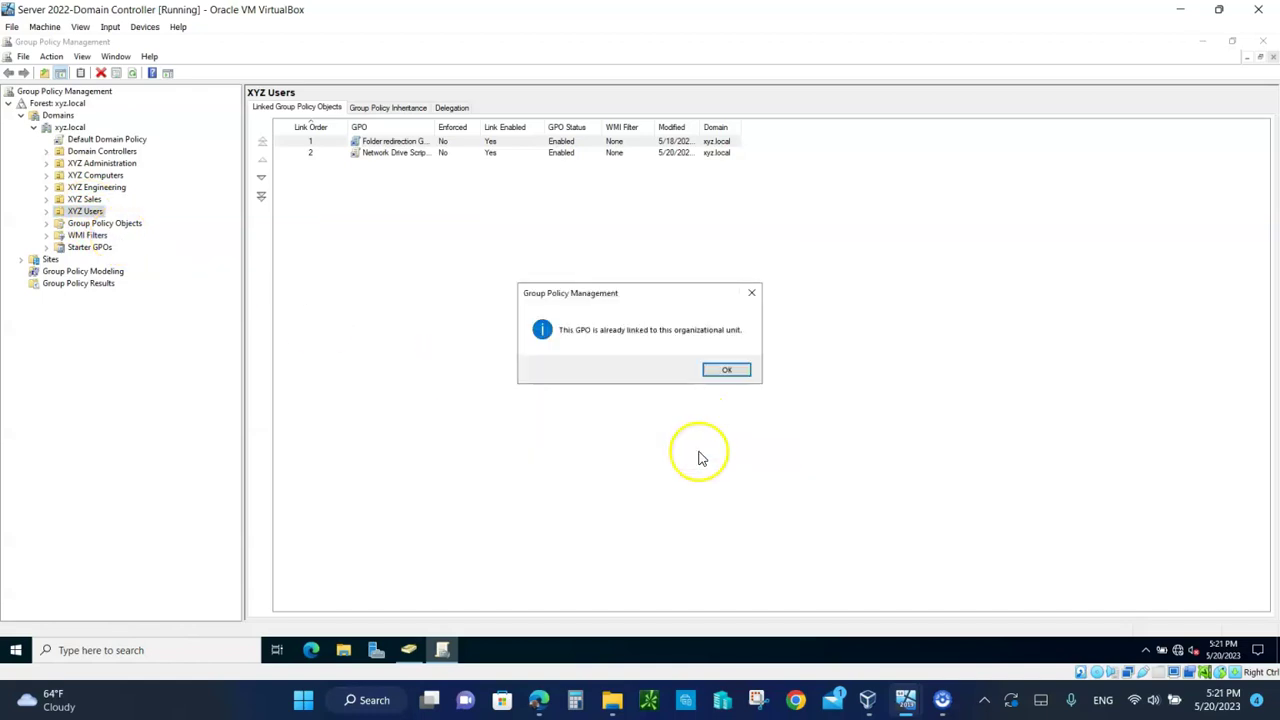
pyautogui.click(728, 370)
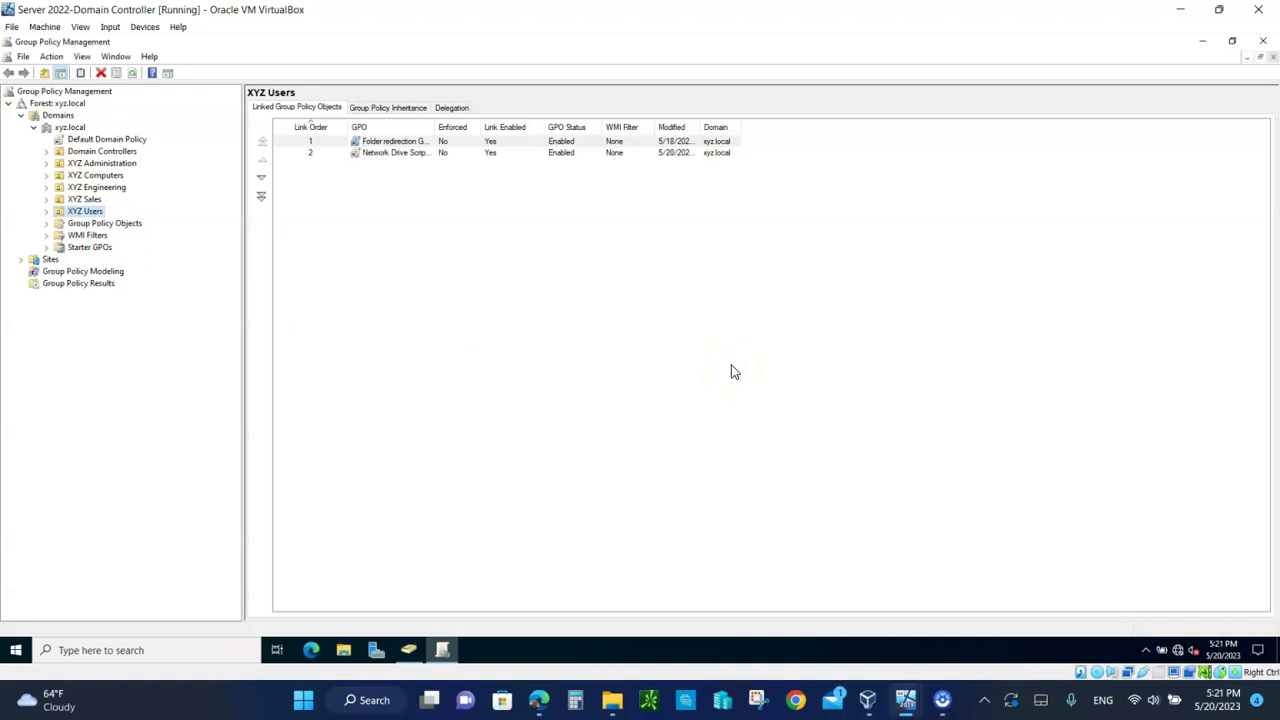
pyautogui.click(1265, 44)
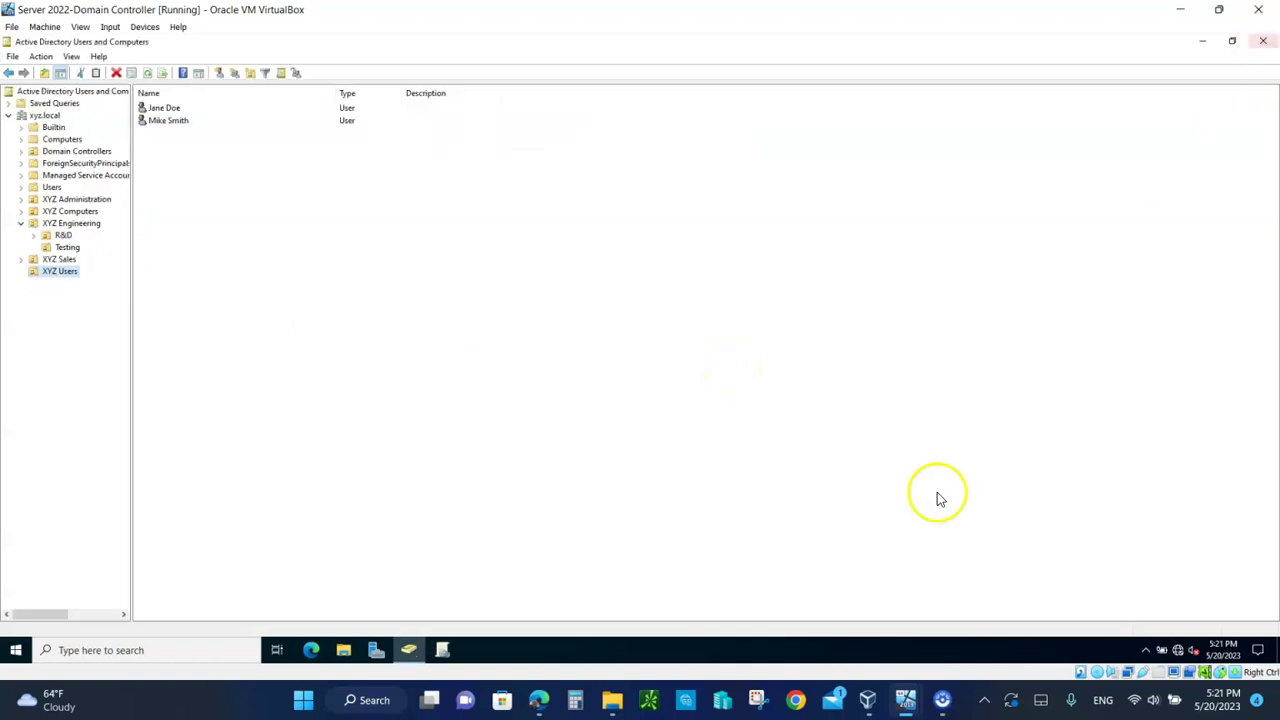
# On the client VM, search 'cmd' and launch Command Prompt
pyautogui.moveTo(905, 705)
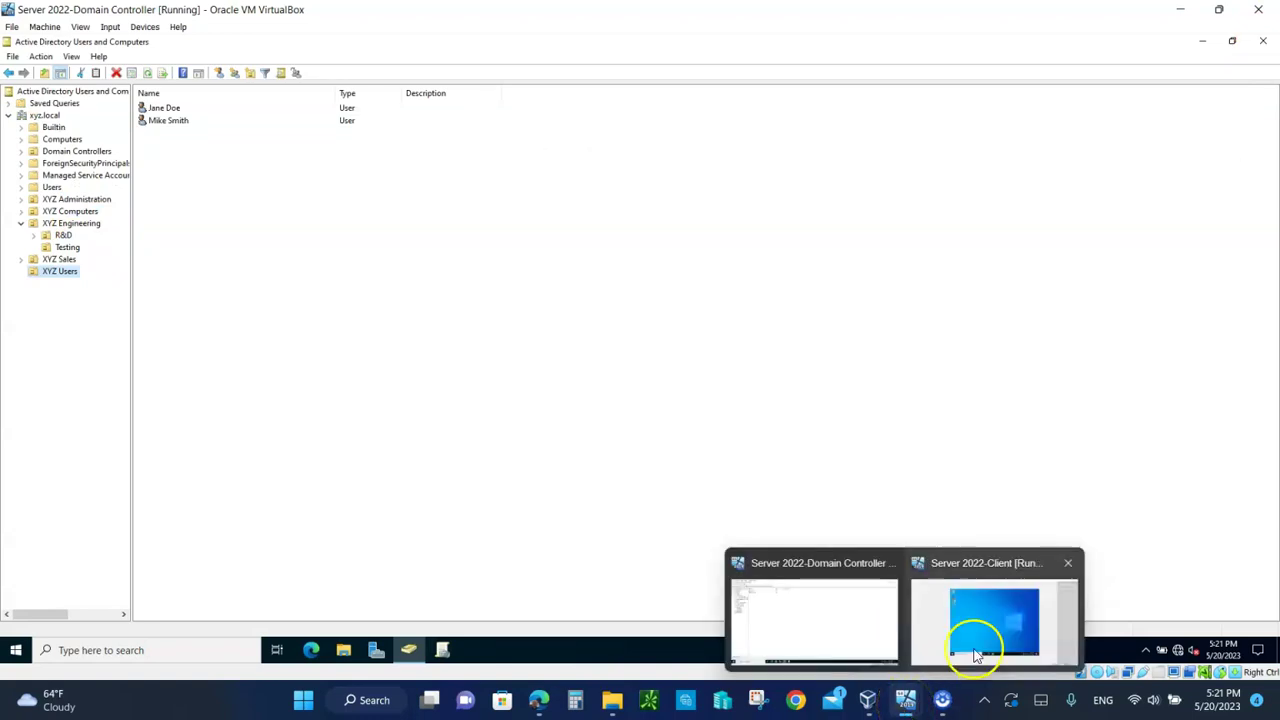
pyautogui.click(975, 638)
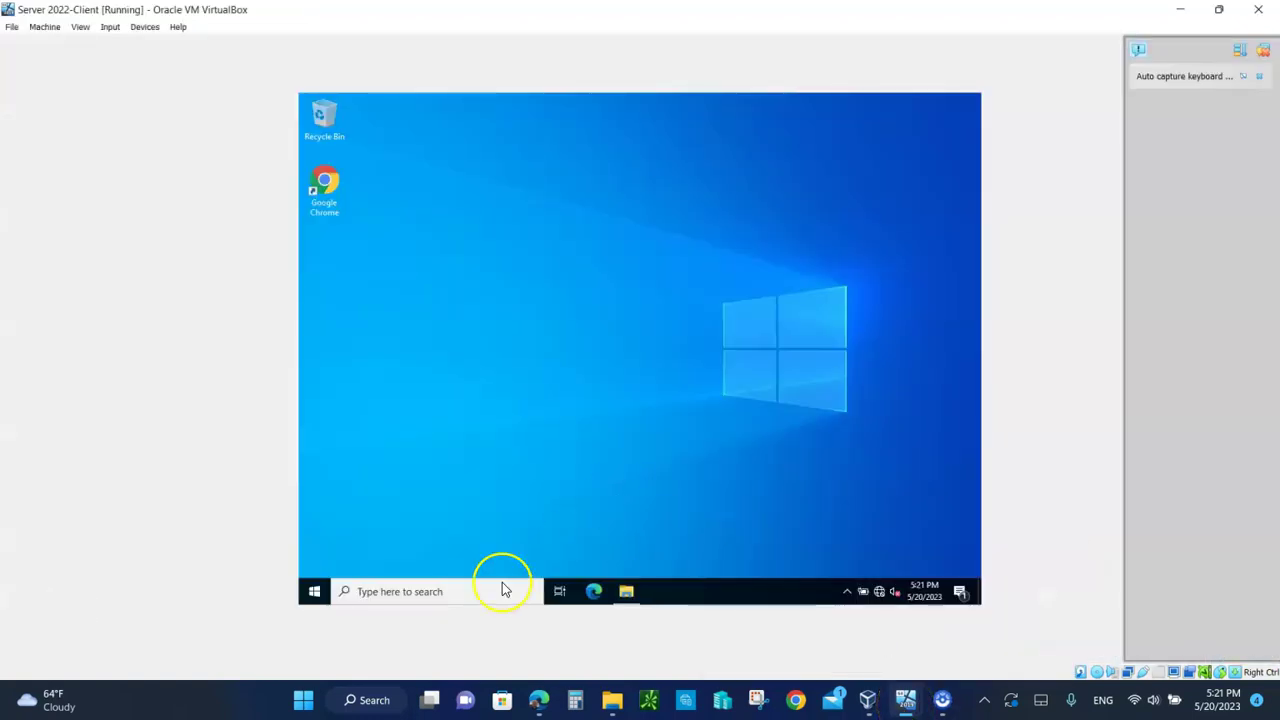
pyautogui.click(381, 591)
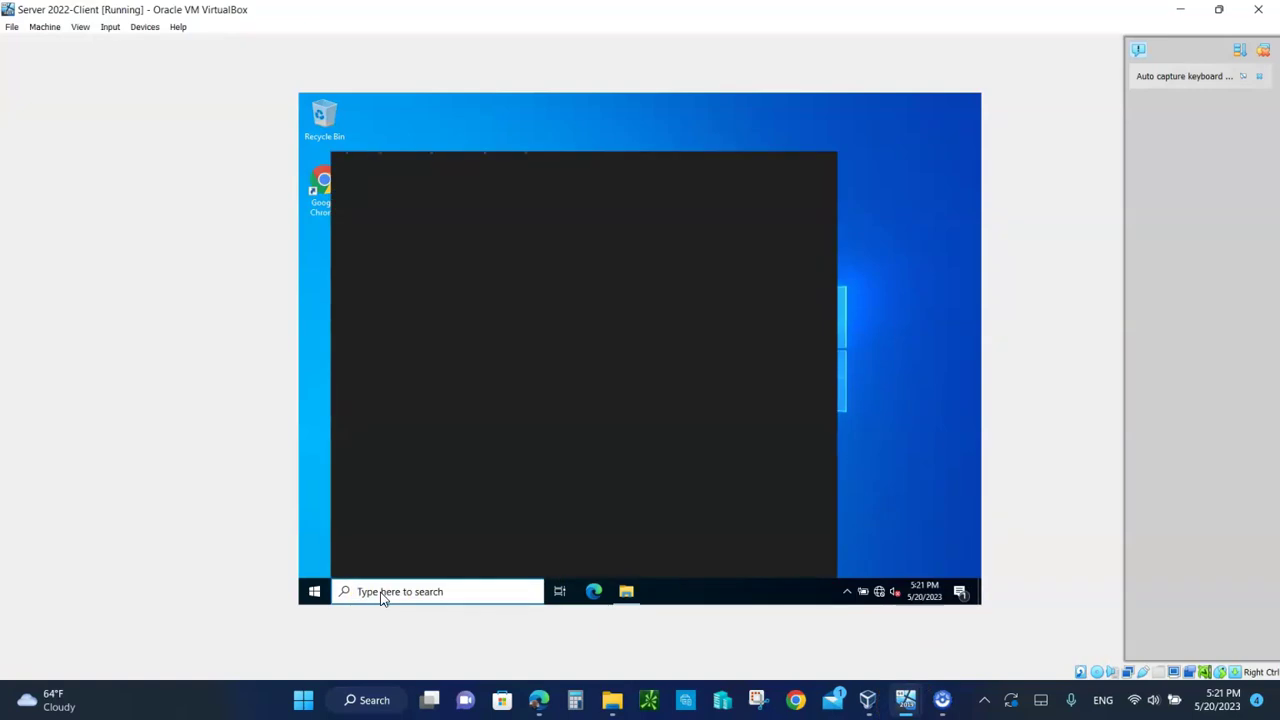
pyautogui.write('cmd')
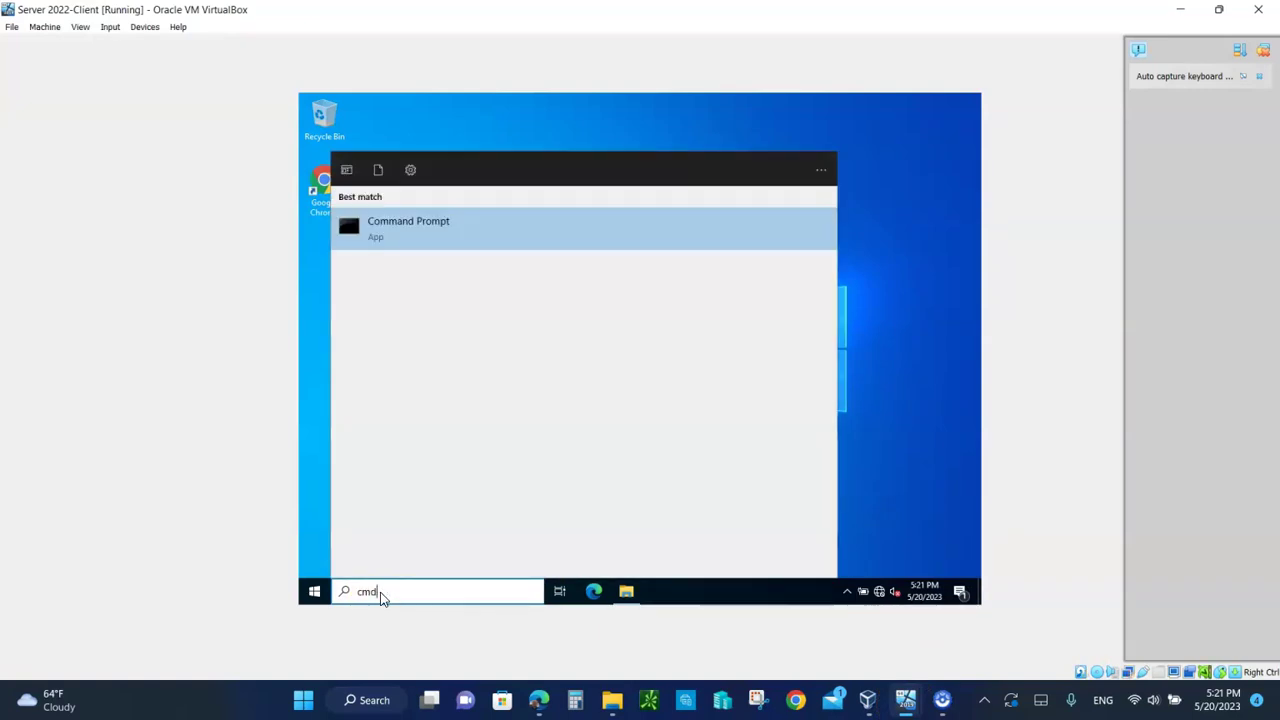
pyautogui.click(371, 228)
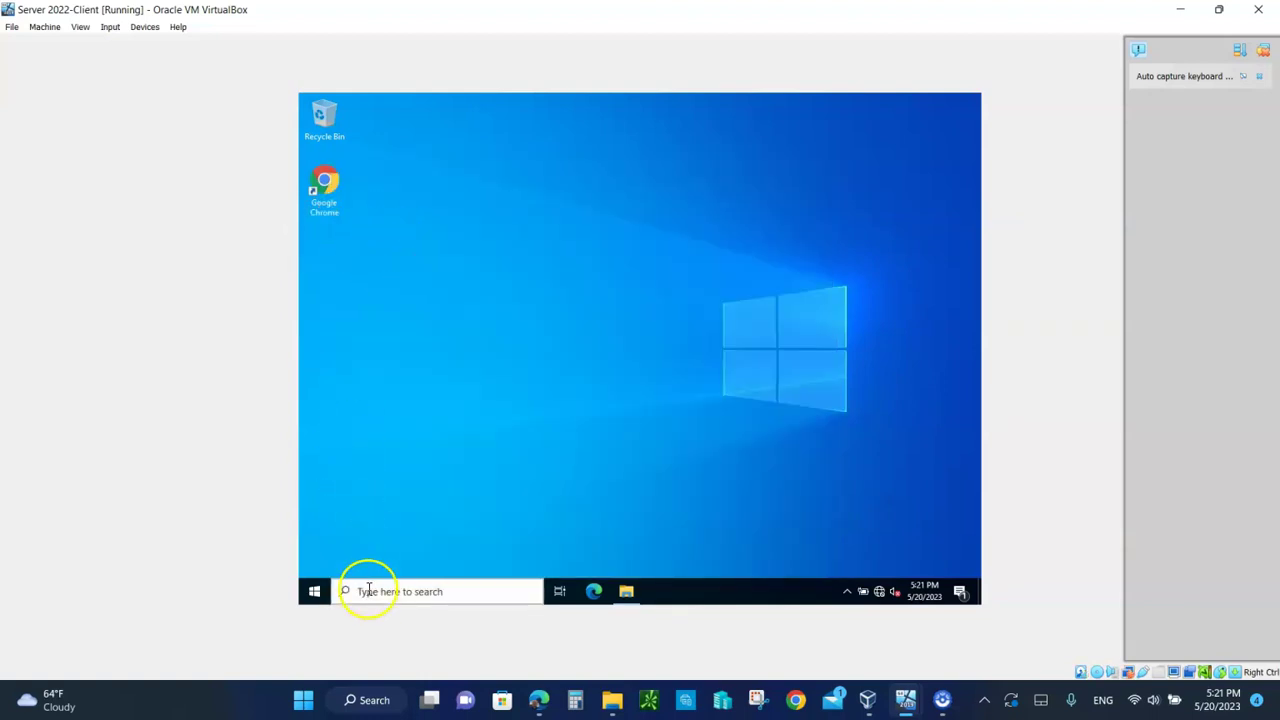
pyautogui.click(381, 591)
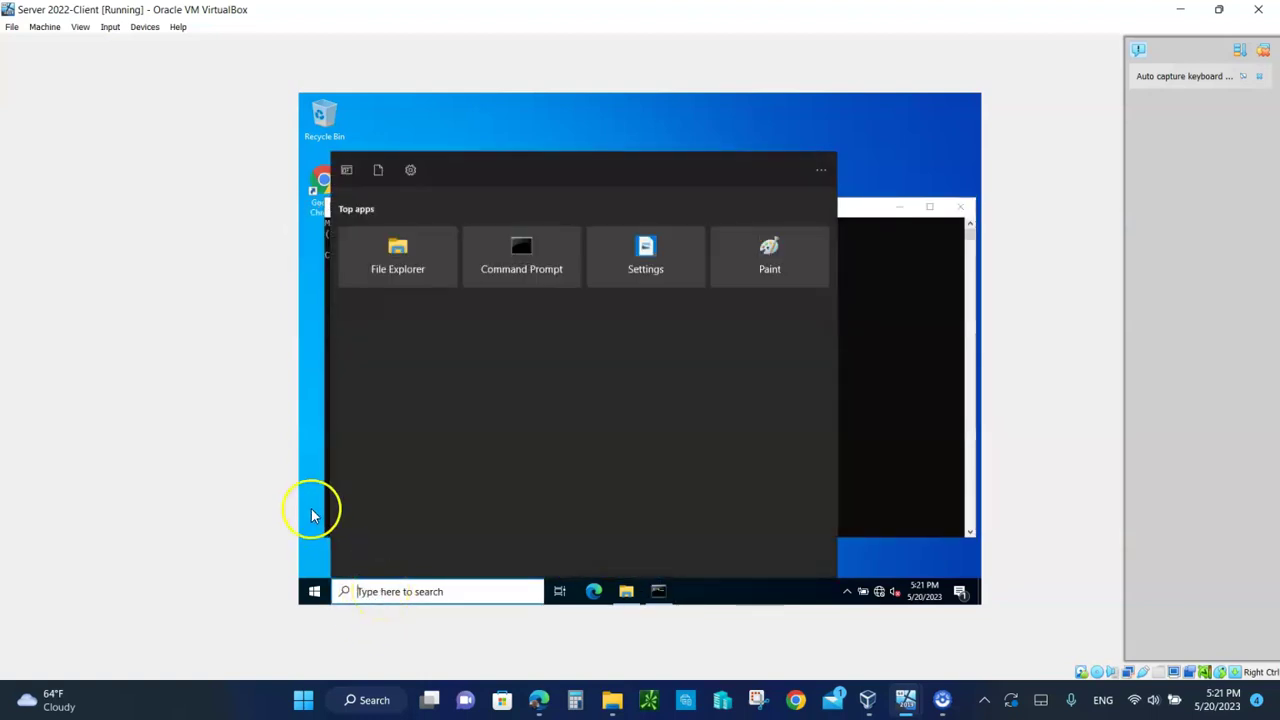
pyautogui.click(871, 388)
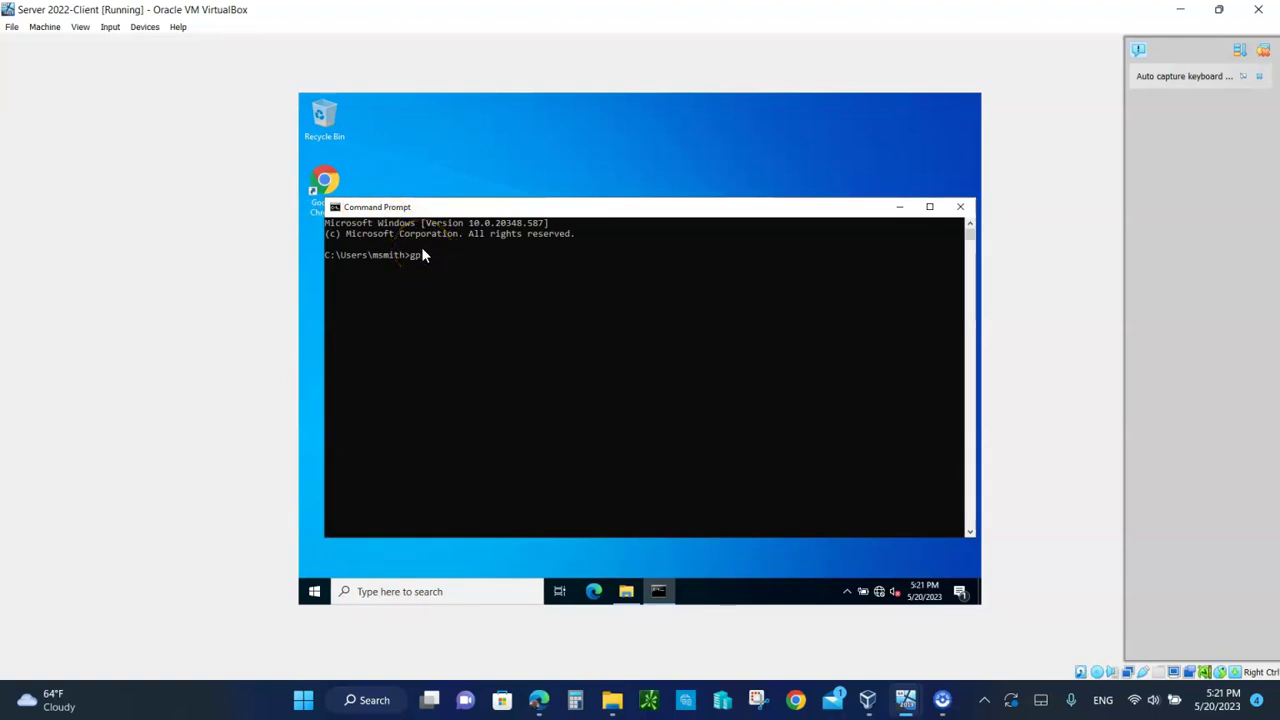
# Run gpupdate /force and answer Y to log off so user policies apply
pyautogui.write('gpupdate /force')
pyautogui.press('Return')
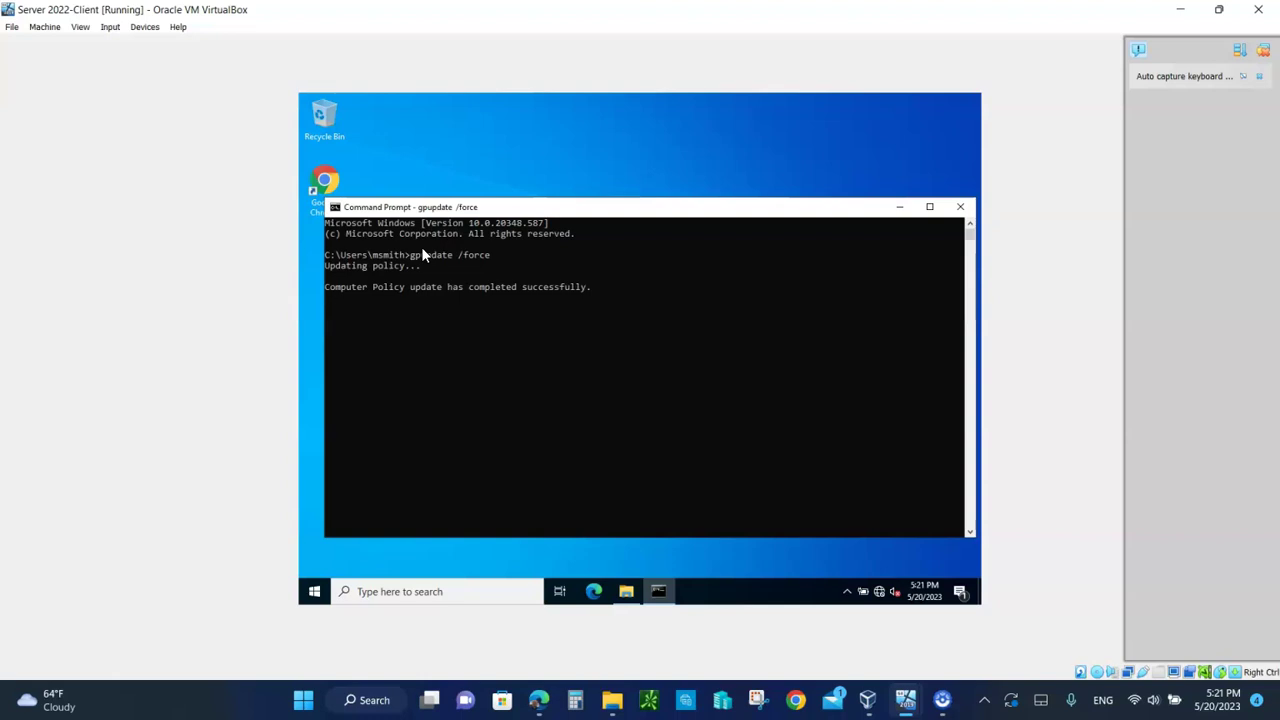
pyautogui.write('y')
pyautogui.press('Return')
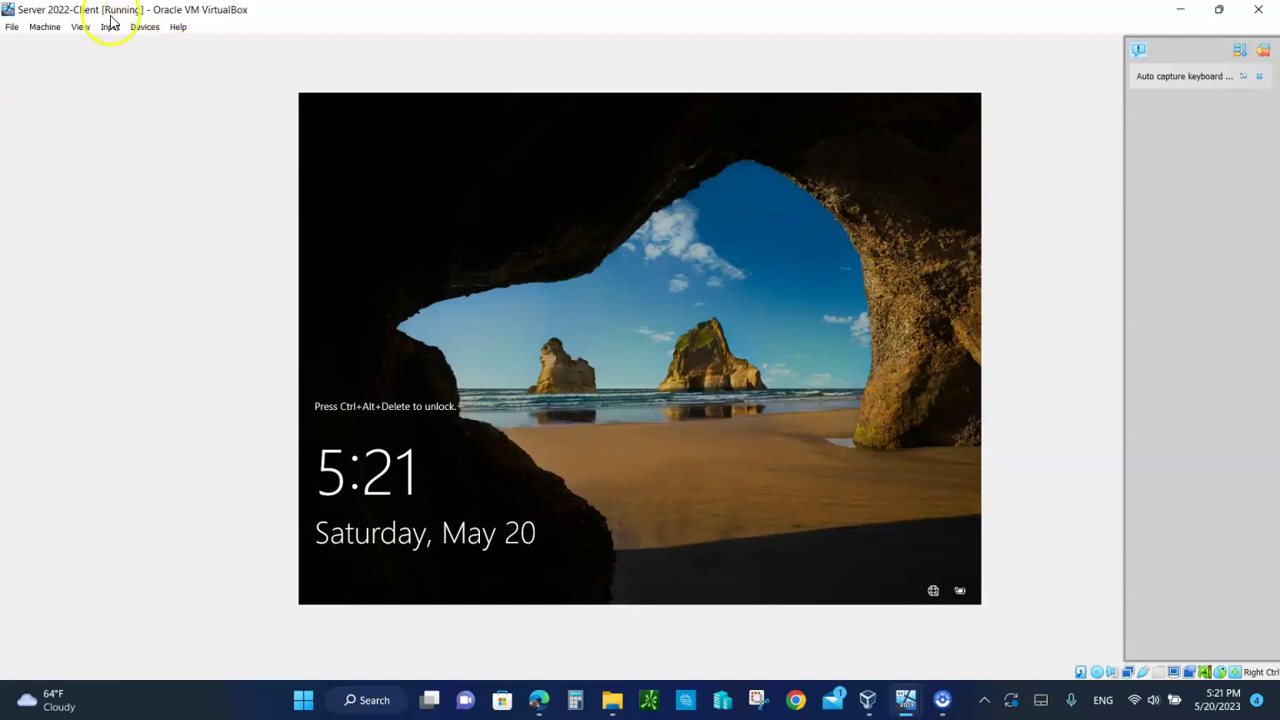
# Send Ctrl-Alt-Del to the client VM and choose to sign in as another user
pyautogui.click(110, 26)
pyautogui.moveTo(178, 45)
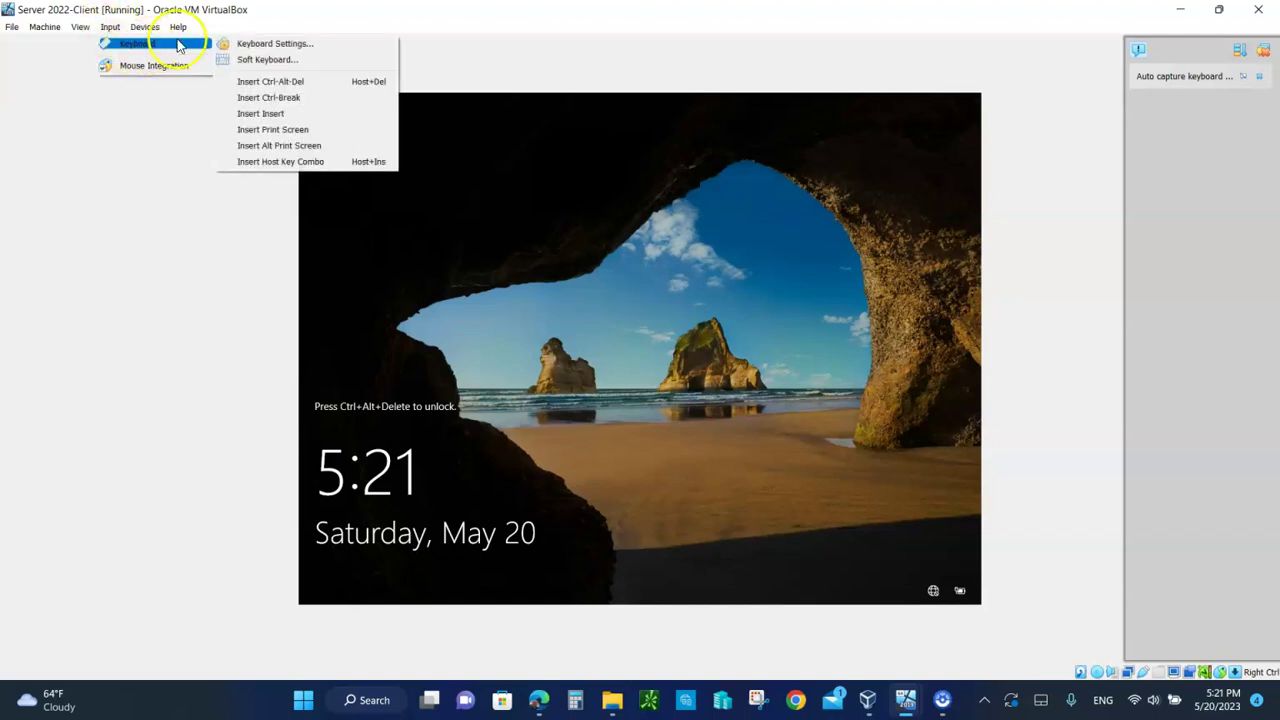
pyautogui.click(265, 81)
pyautogui.click(560, 400)
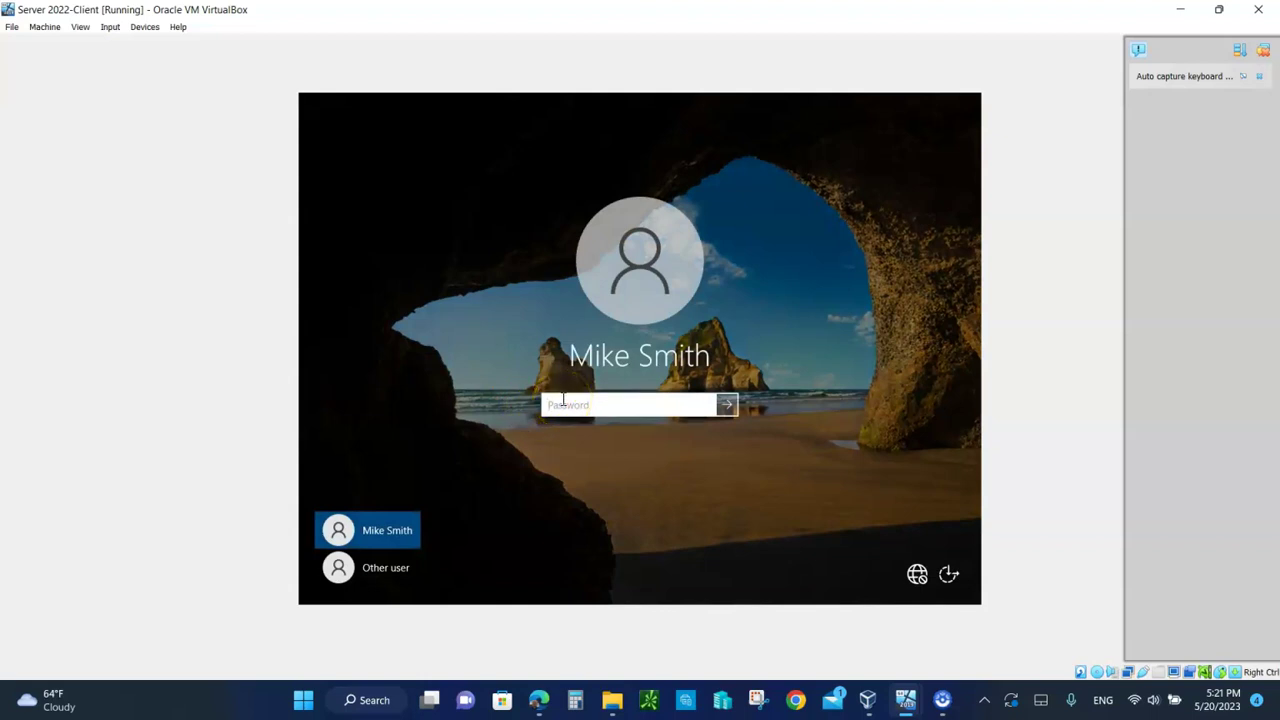
pyautogui.click(398, 566)
# Sign in with the domain test user's name and password
pyautogui.click(557, 397)
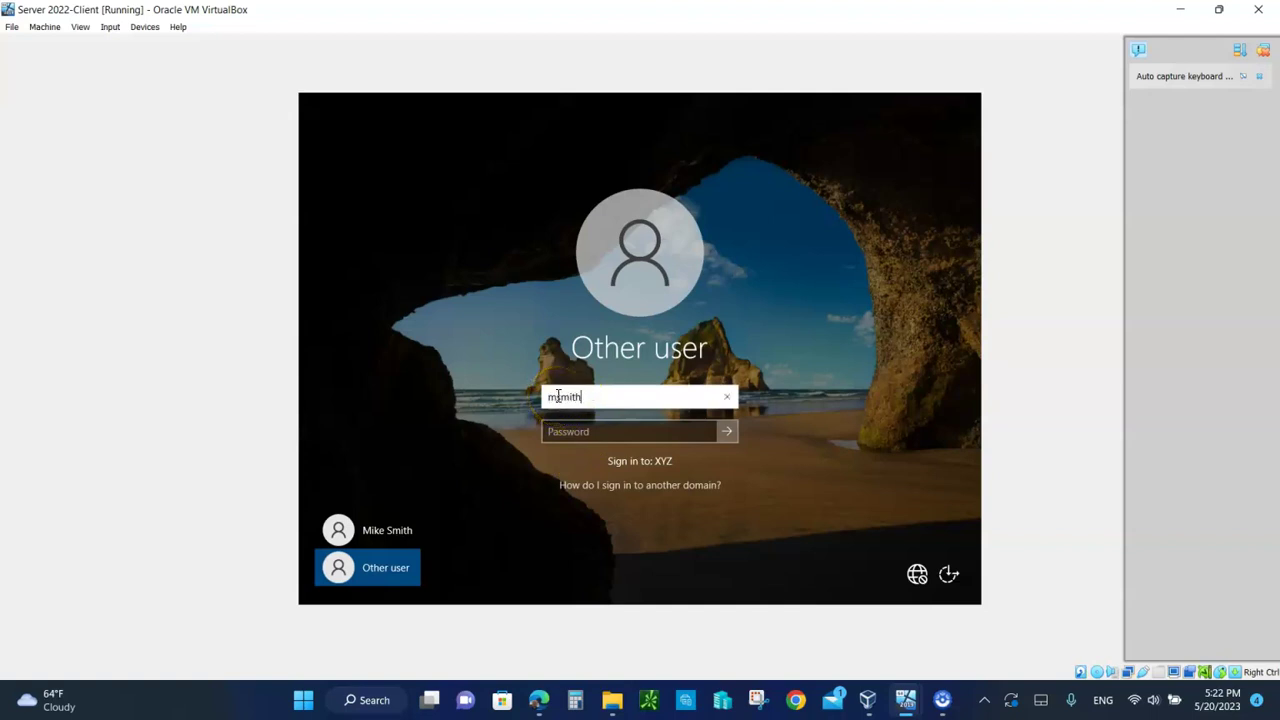
pyautogui.click(572, 430)
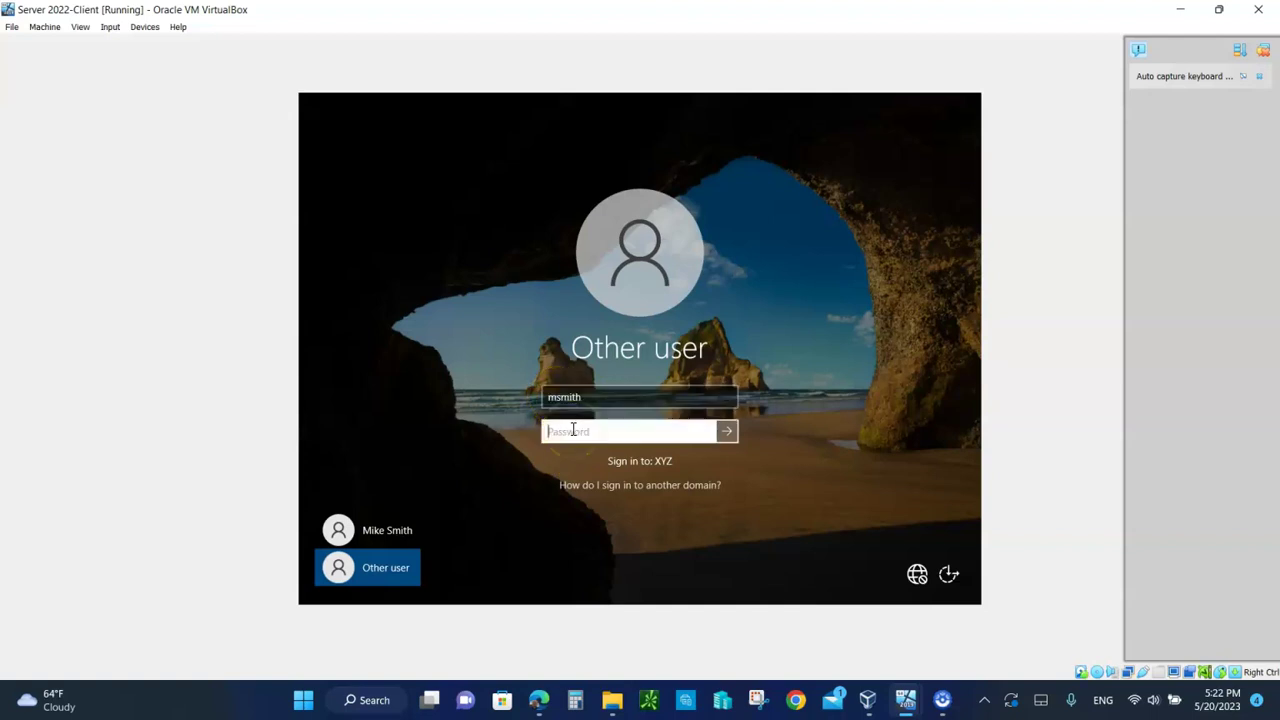
pyautogui.press('Return')
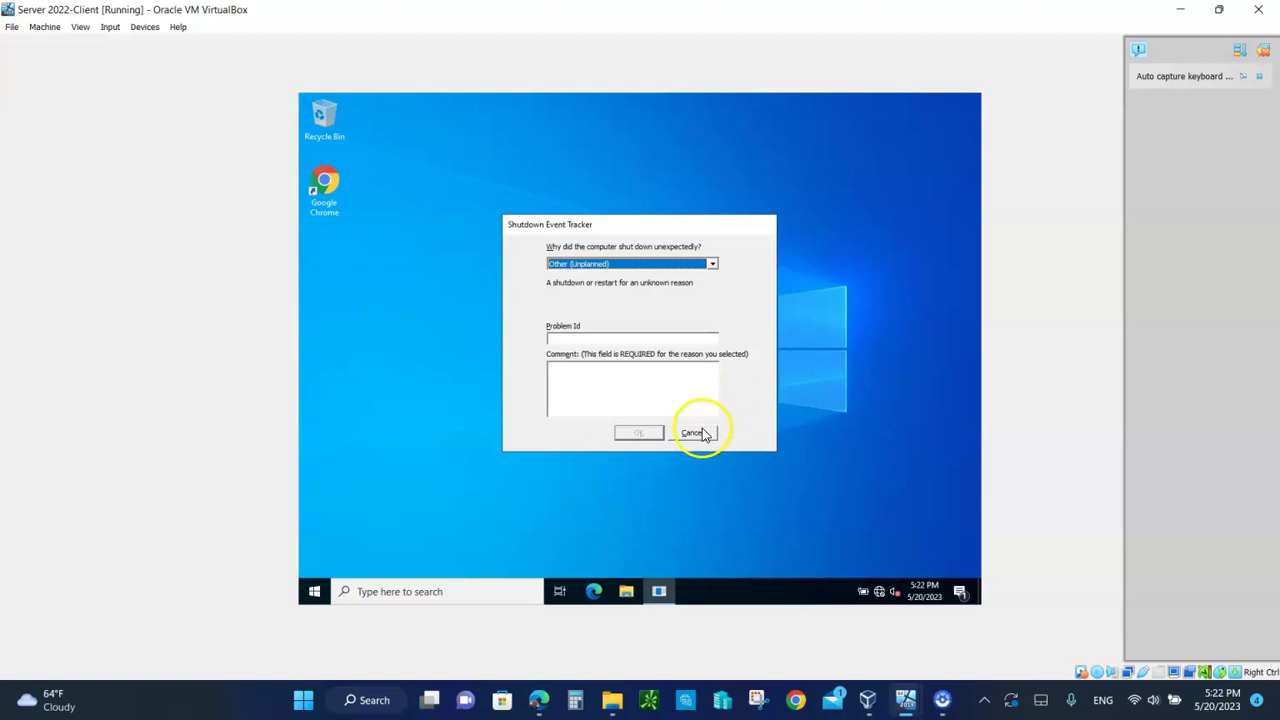
# Cancel the Shutdown Event Tracker and show This PC in File Explorer
pyautogui.click(692, 432)
pyautogui.click(626, 591)
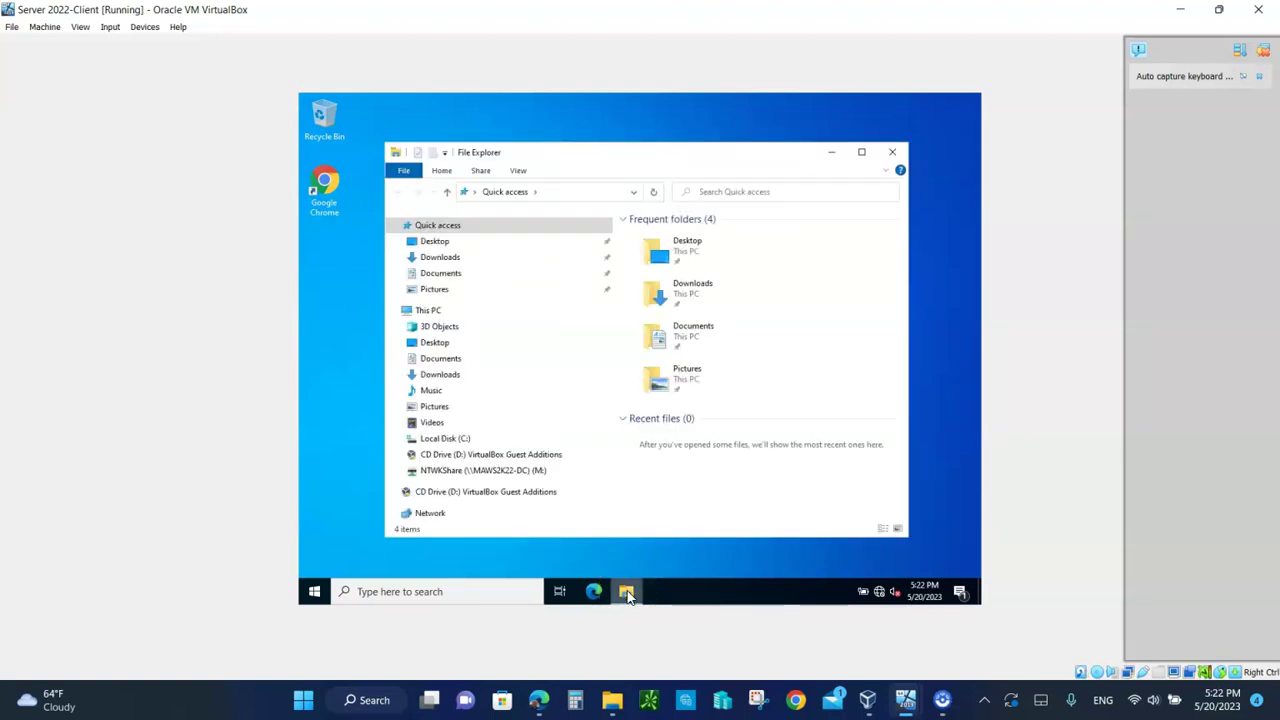
pyautogui.click(425, 311)
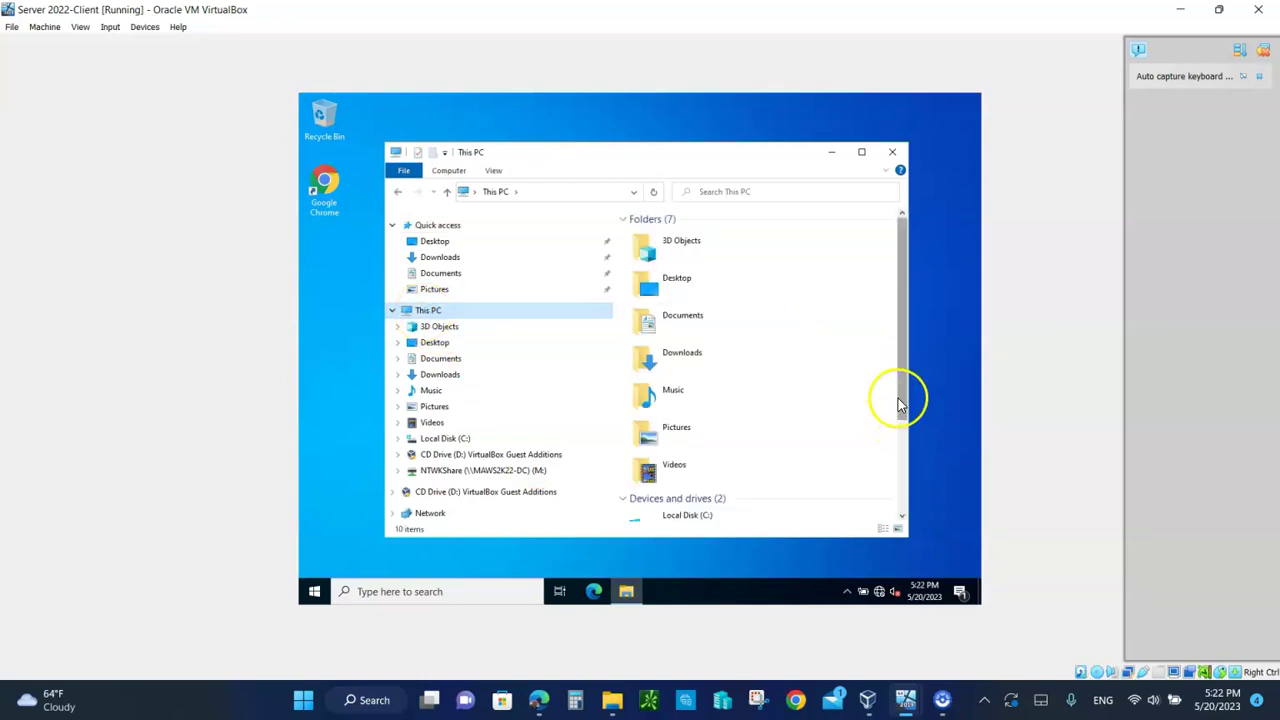
# Find the mapped NTWKShare (M:) network drive and open it
pyautogui.moveTo(898, 404); pyautogui.dragTo(903, 517)
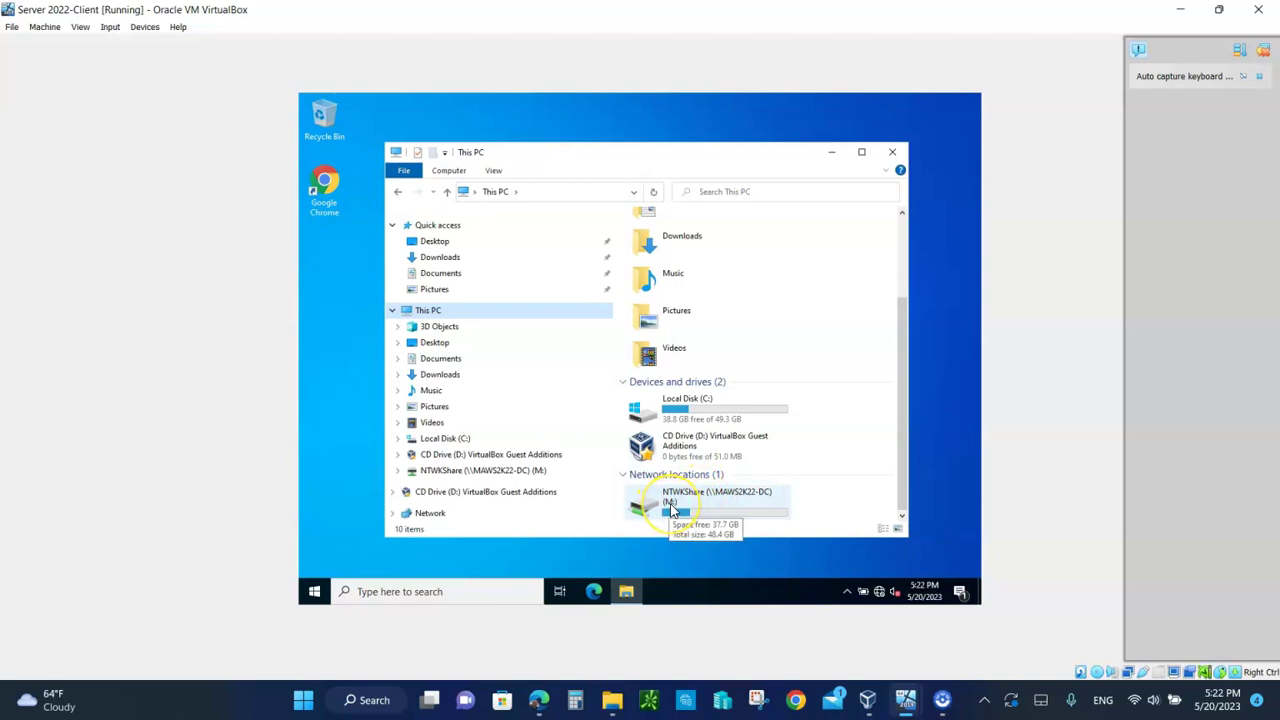
pyautogui.click(670, 510)
pyautogui.click(677, 504)
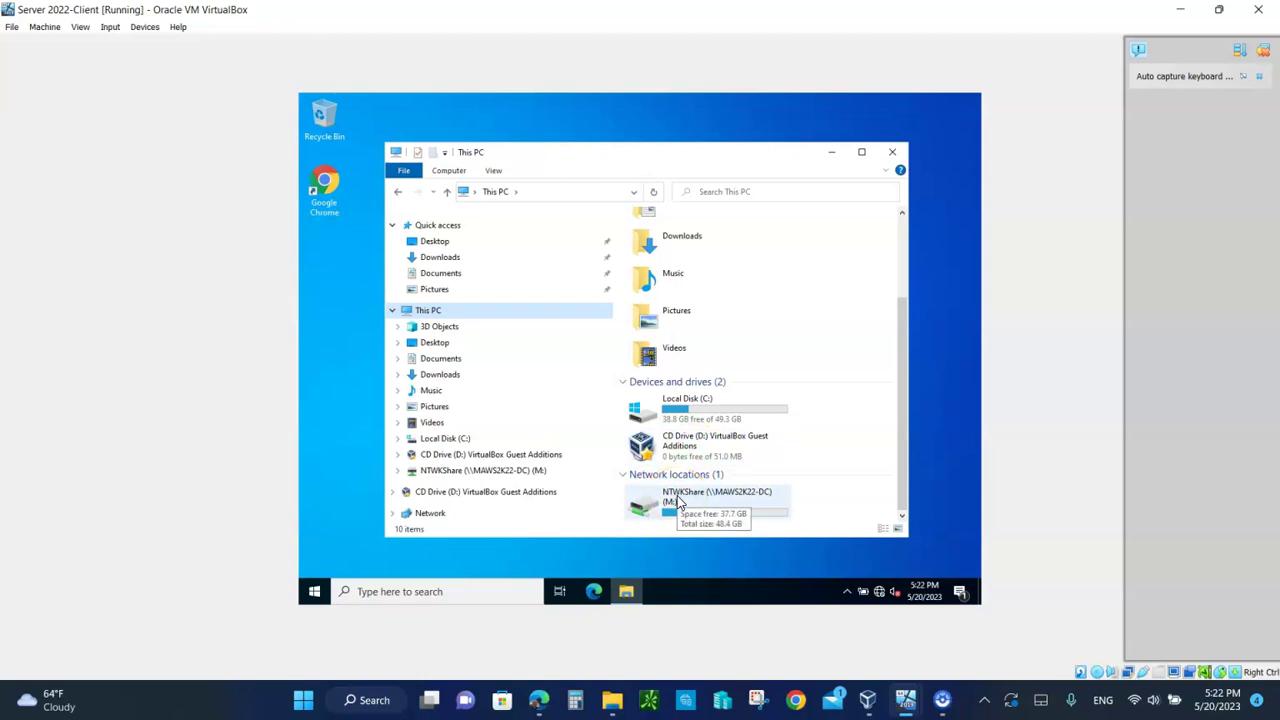
pyautogui.click(677, 504)
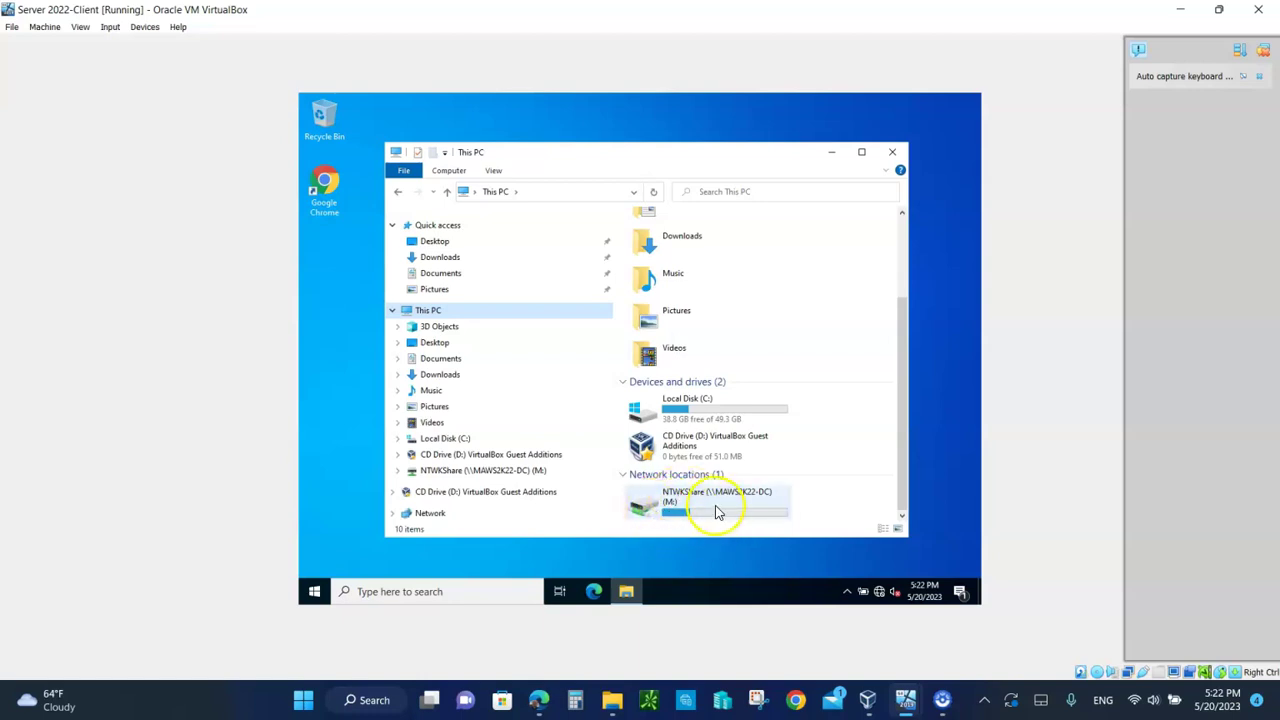
pyautogui.doubleClick(702, 513)
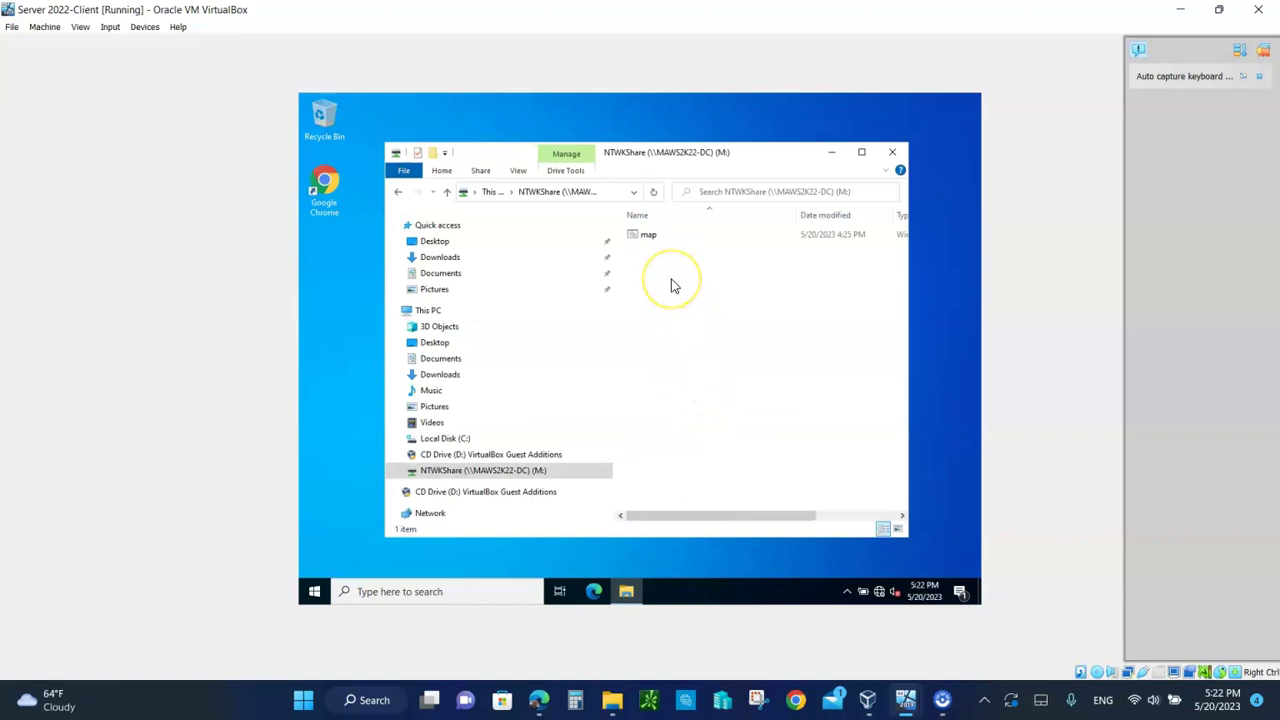
# Create a new folder named Hello on the M: drive
pyautogui.rightClick(647, 341)
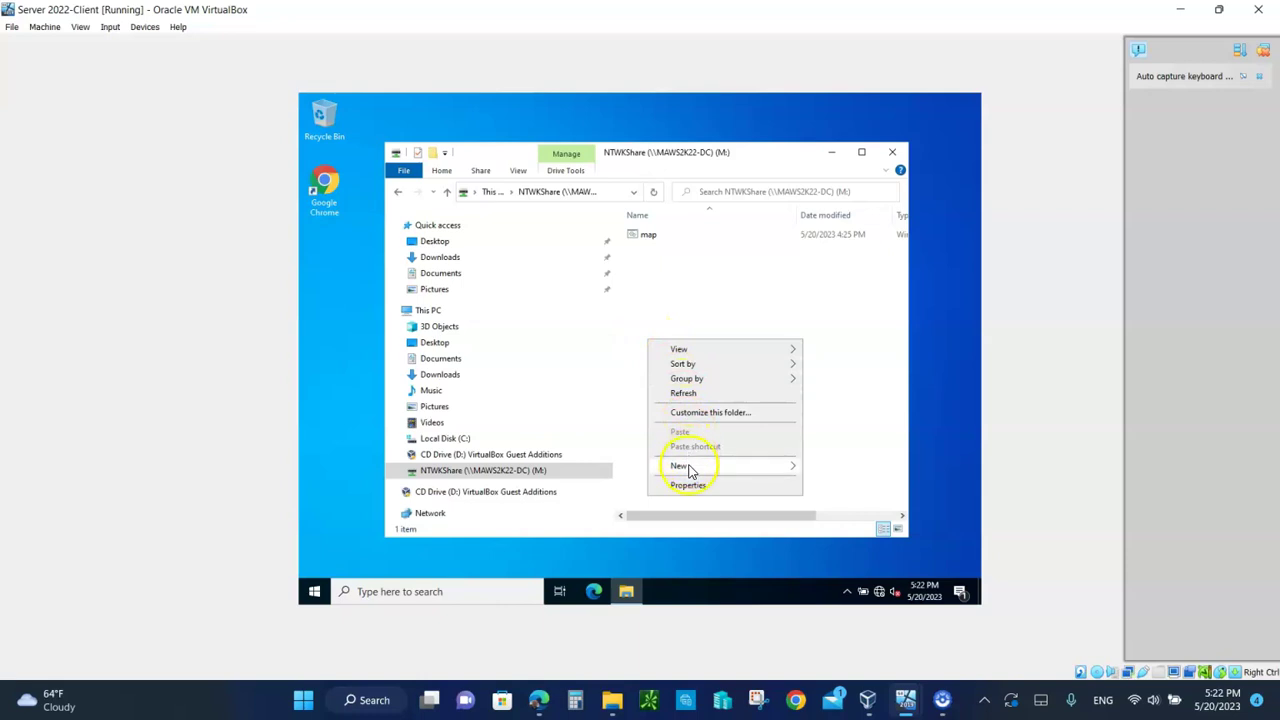
pyautogui.moveTo(776, 466)
pyautogui.click(830, 468)
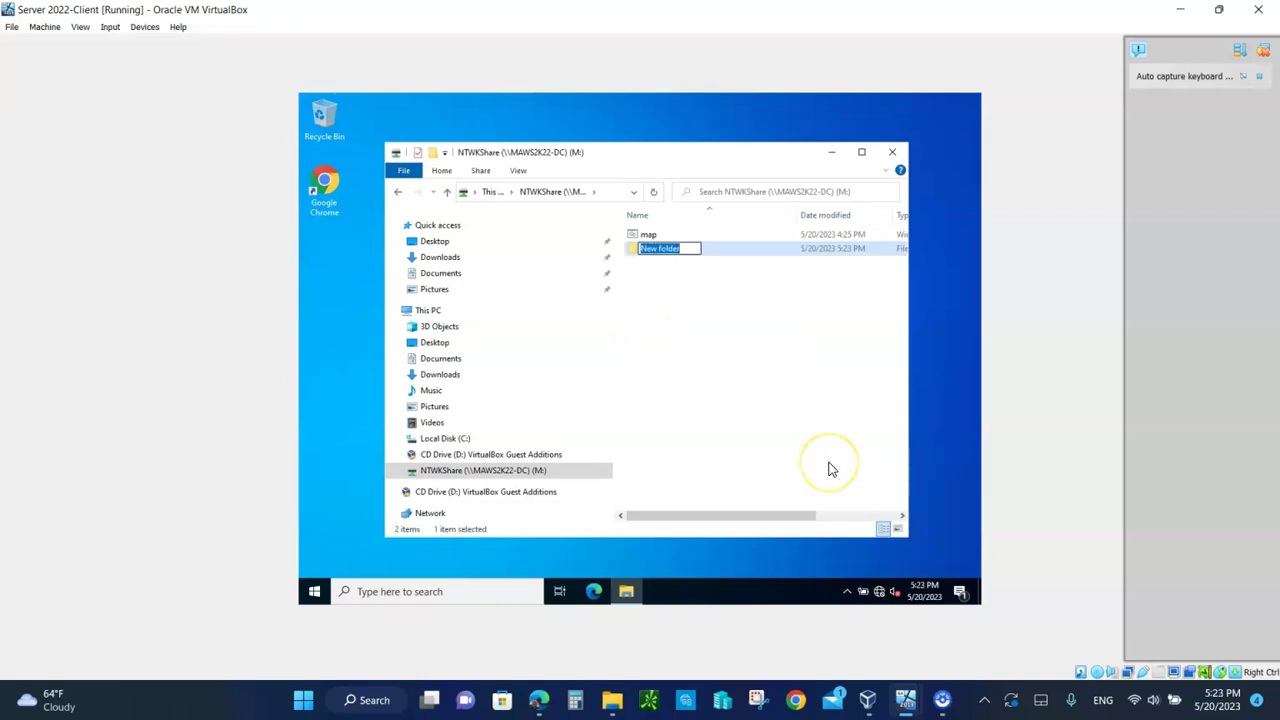
pyautogui.write('dfsdf')
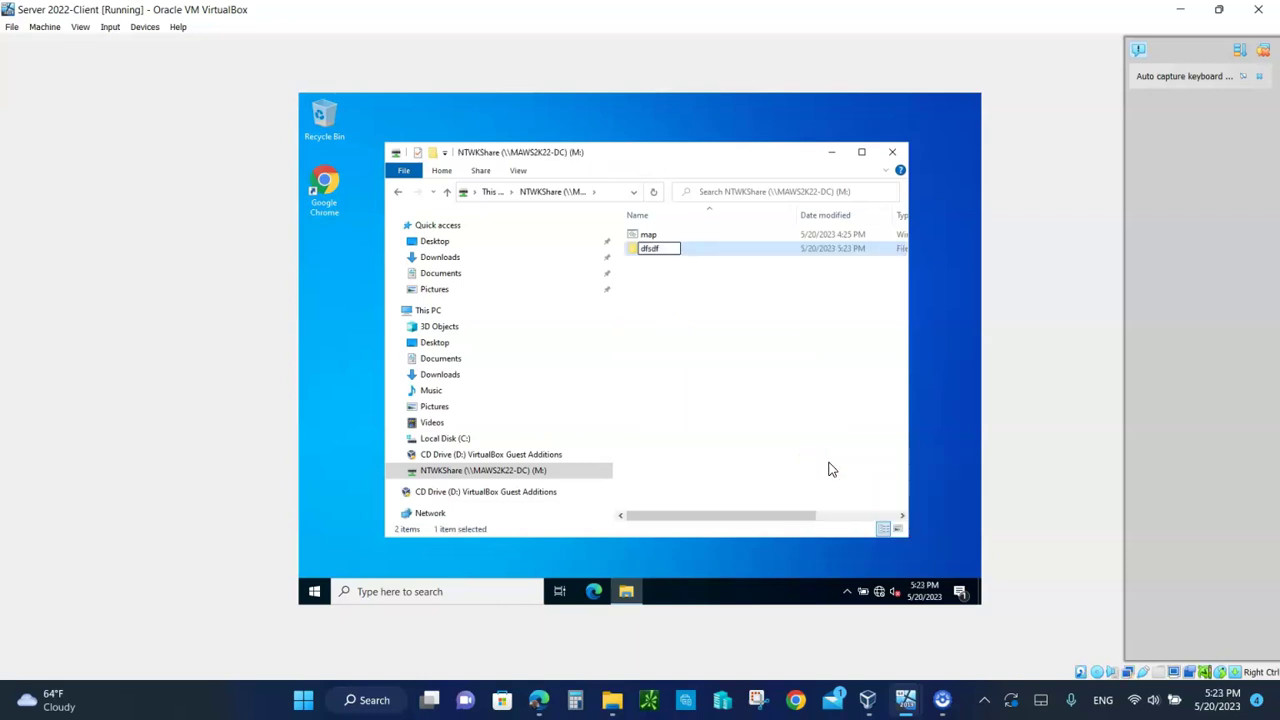
pyautogui.press('BackSpace')
pyautogui.press('BackSpace')
pyautogui.press('BackSpace')
pyautogui.press('BackSpace')
pyautogui.press('BackSpace')
pyautogui.write('Hello')
pyautogui.click(728, 363)
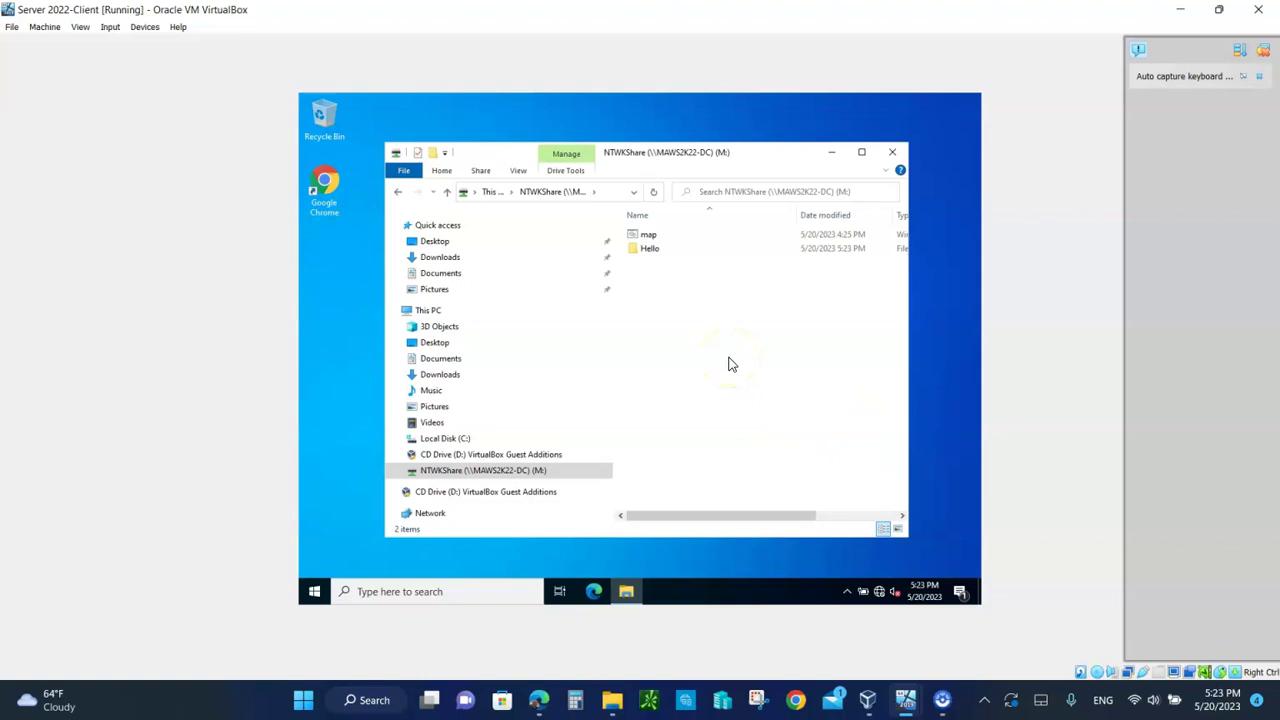
# Maximize Explorer to check the Hello folder, then close the window
pyautogui.click(861, 152)
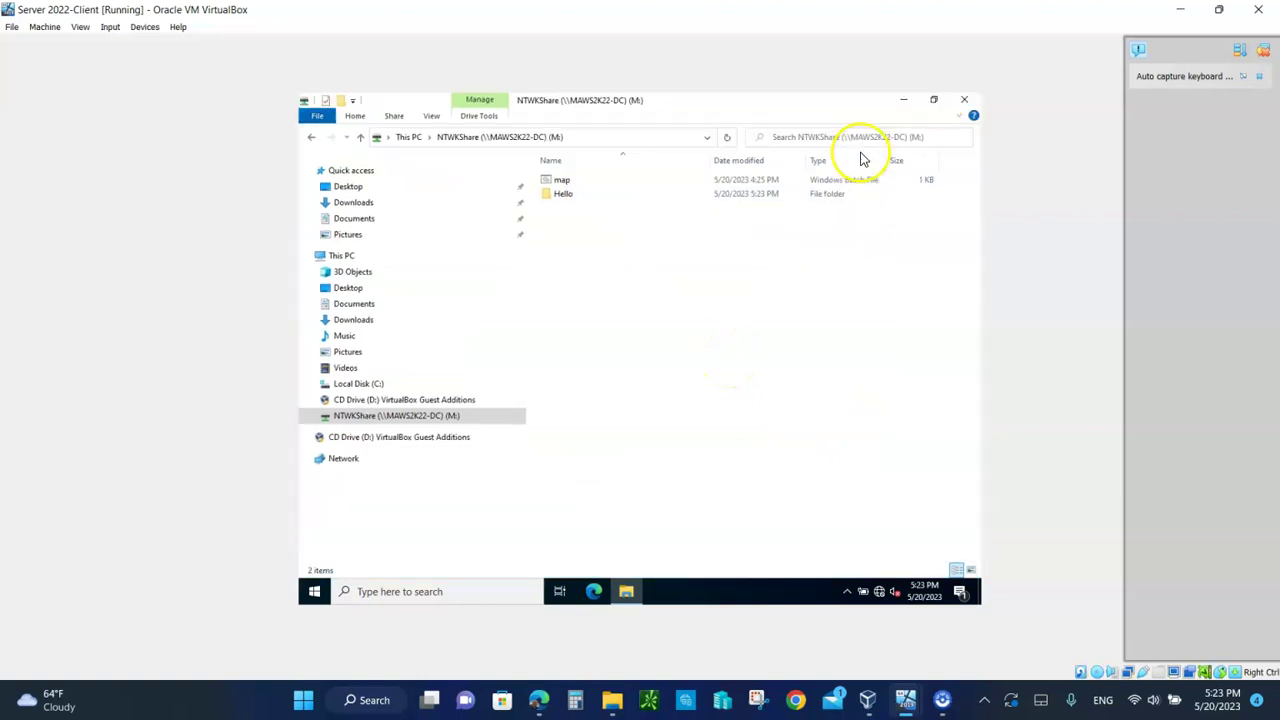
pyautogui.click(614, 140)
pyautogui.click(563, 193)
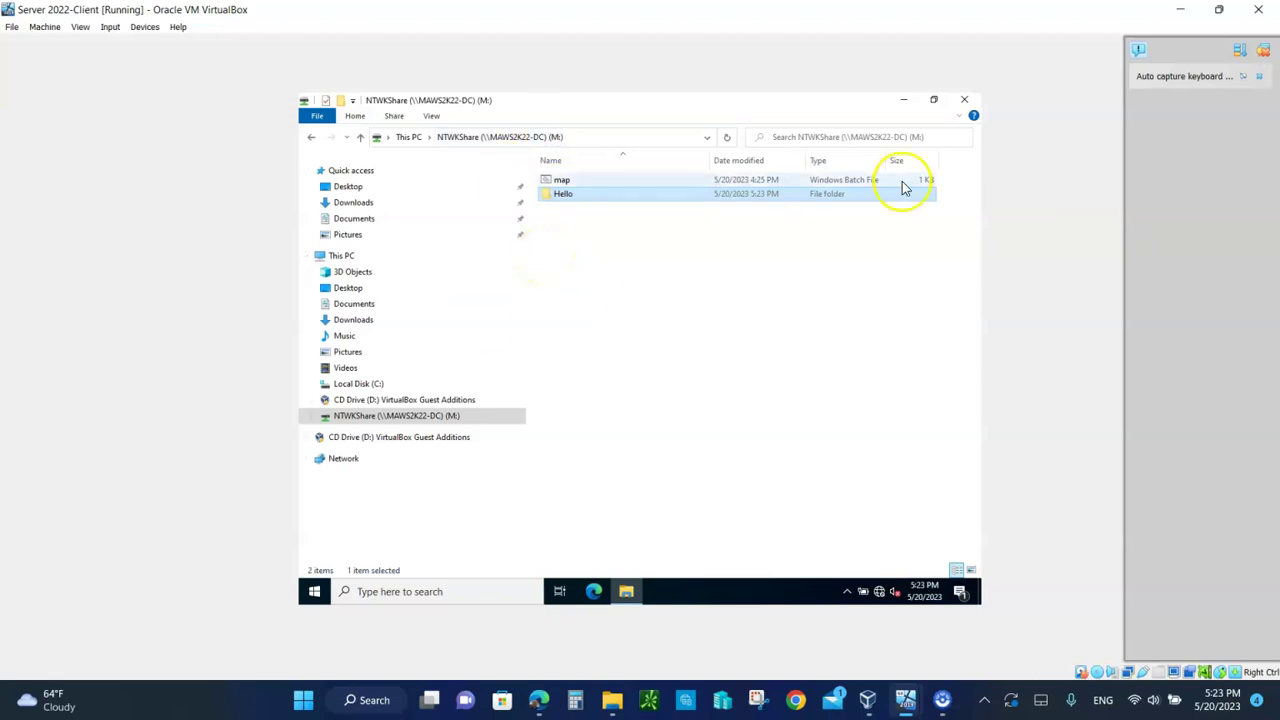
pyautogui.click(966, 101)
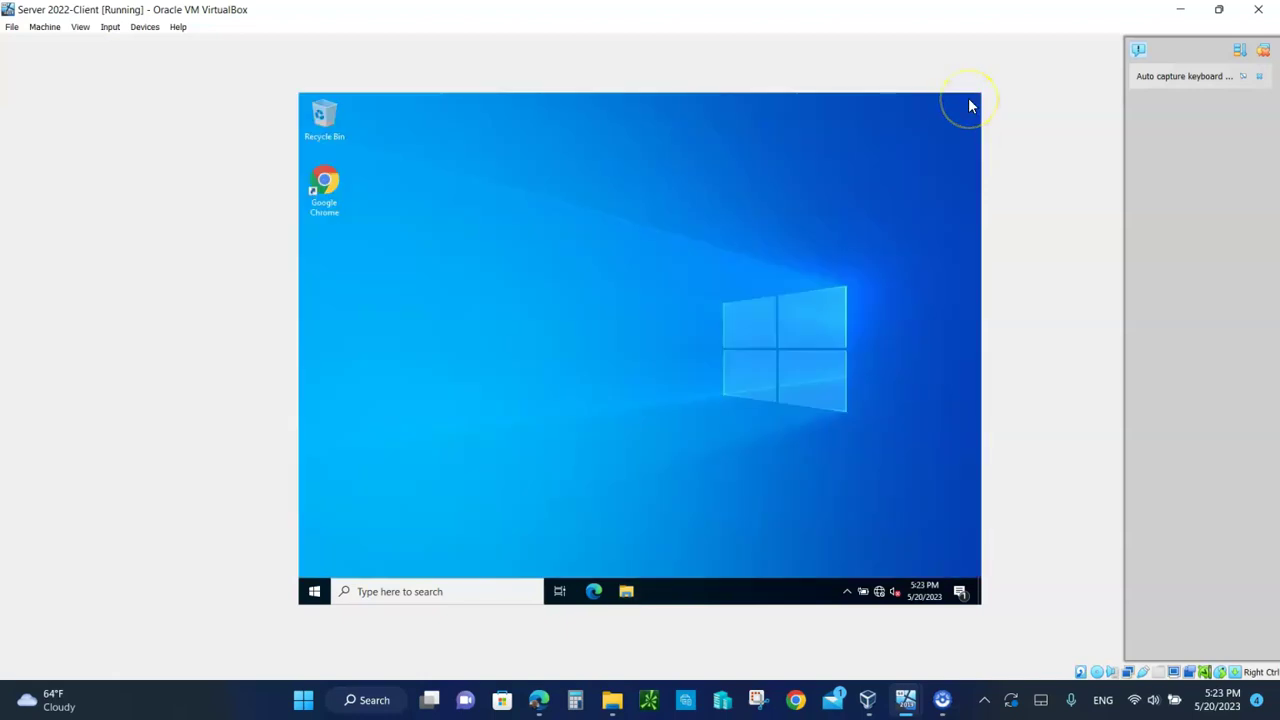